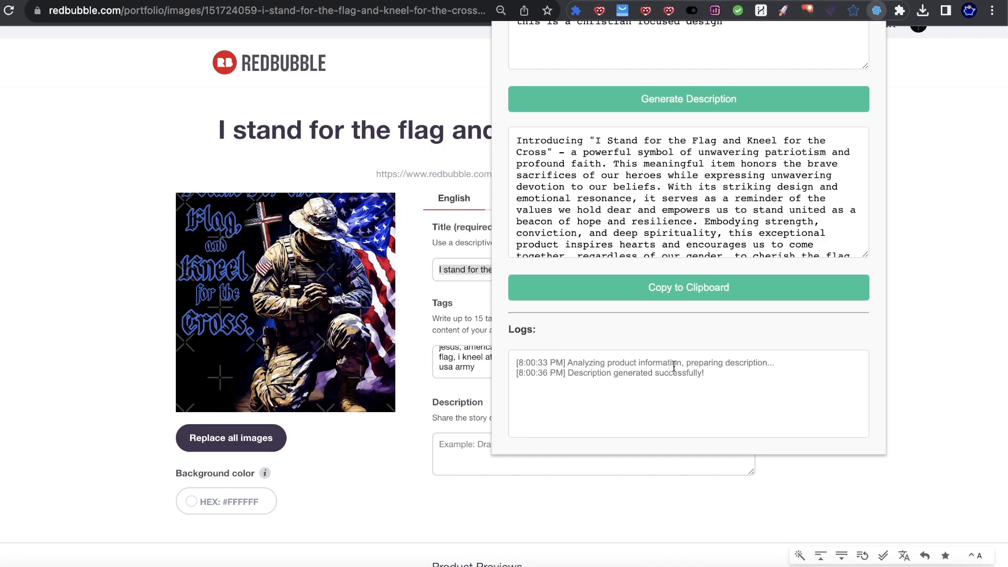
# Step: Scroll the Redbubble promote page to show the design's tags and AI-generated description
pyautogui.scroll(-2, 665, 211)
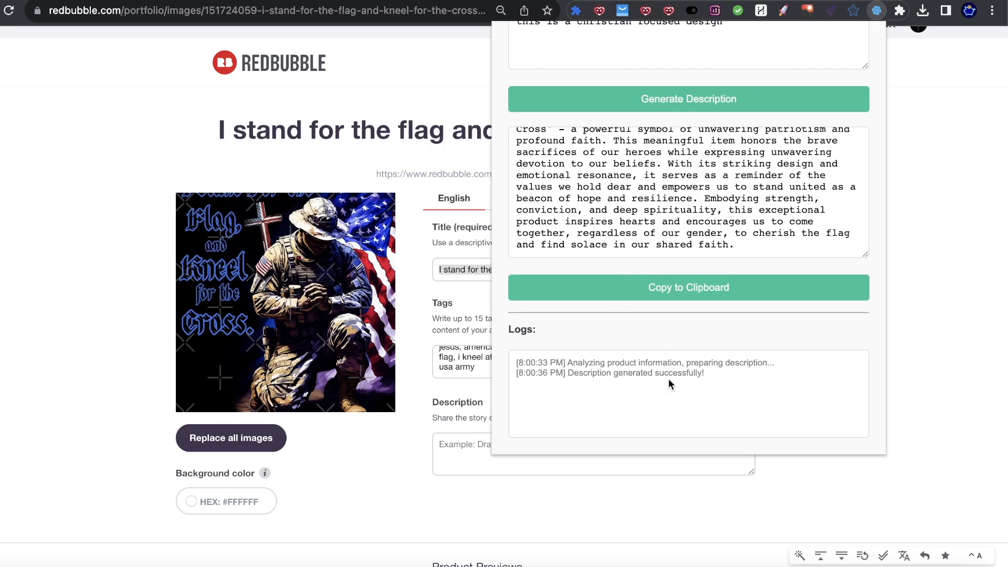
pyautogui.scroll(2, 597, 169)
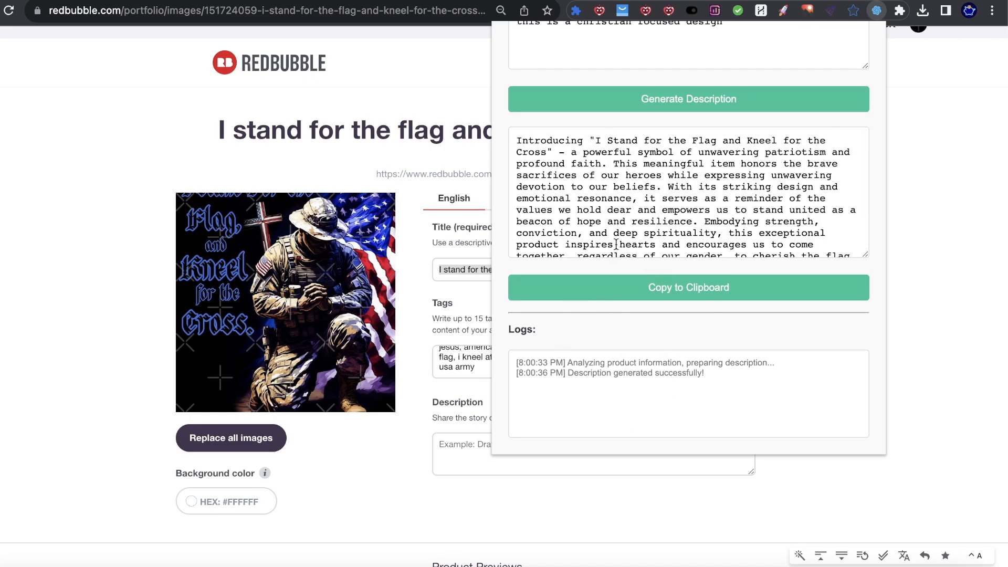
pyautogui.scroll(1, 698, 169)
pyautogui.scroll(-1, 508, 357)
# Step: Highlight parts of the log lines, clear the selection, and bring the screen recorder forward
pyautogui.moveTo(540, 363); pyautogui.dragTo(558, 370)
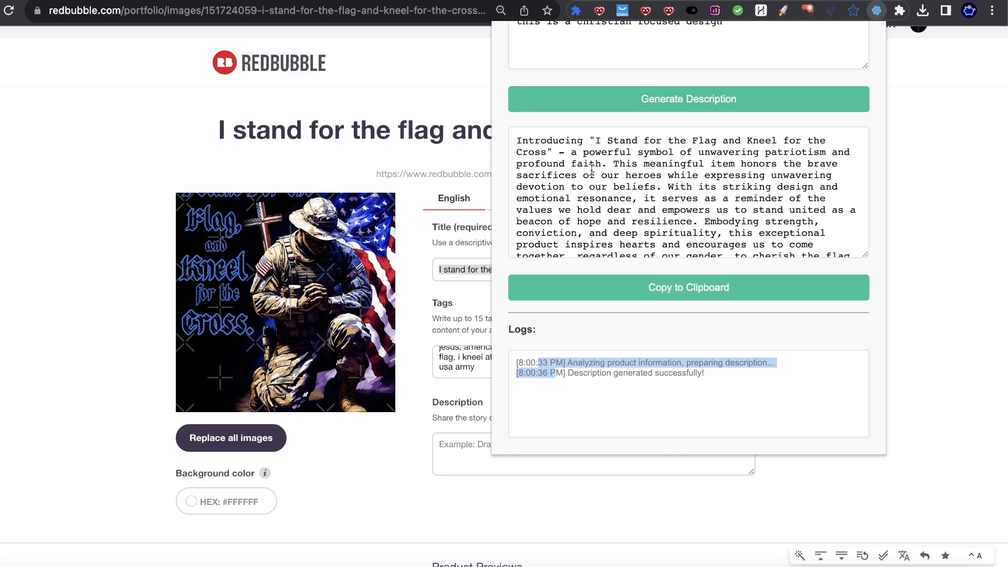
pyautogui.scroll(-1, 588, 193)
pyautogui.click(529, 361)
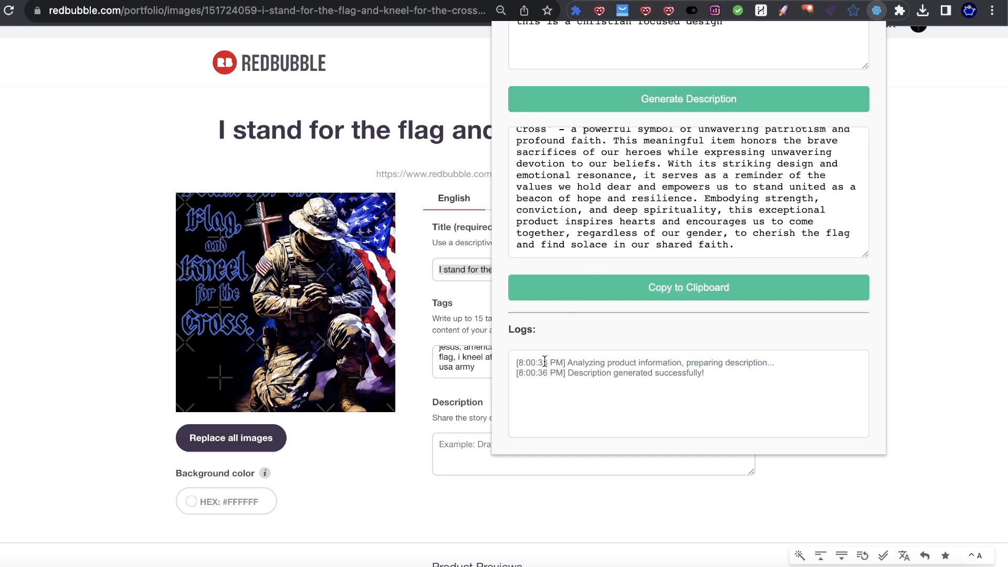
pyautogui.moveTo(578, 363); pyautogui.dragTo(744, 362)
pyautogui.click(529, 373)
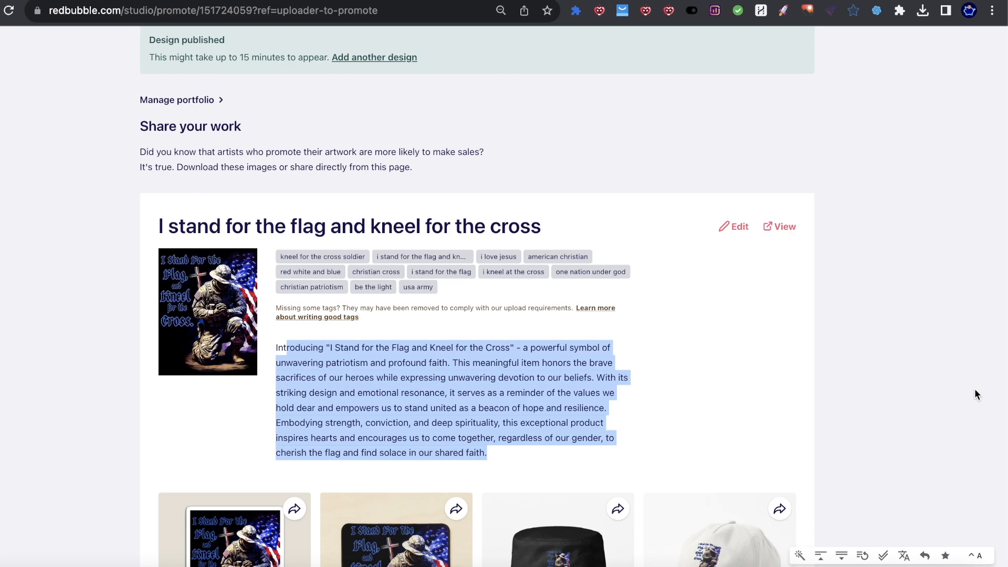
pyautogui.click(869, 560)
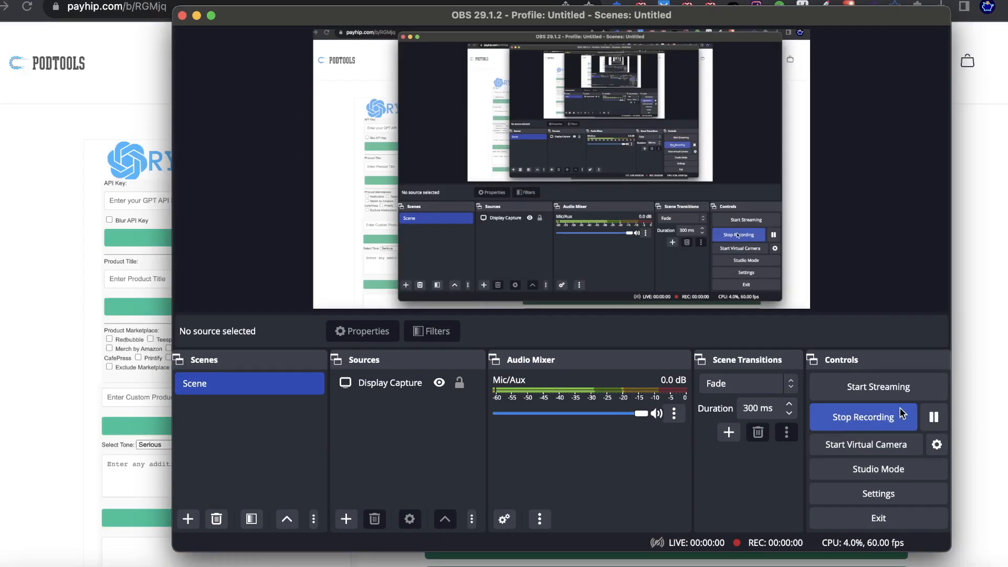
# Step: Bring Chrome with the Payhip GPT Product Description Creator page back in front of OBS
pyautogui.click(1002, 392)
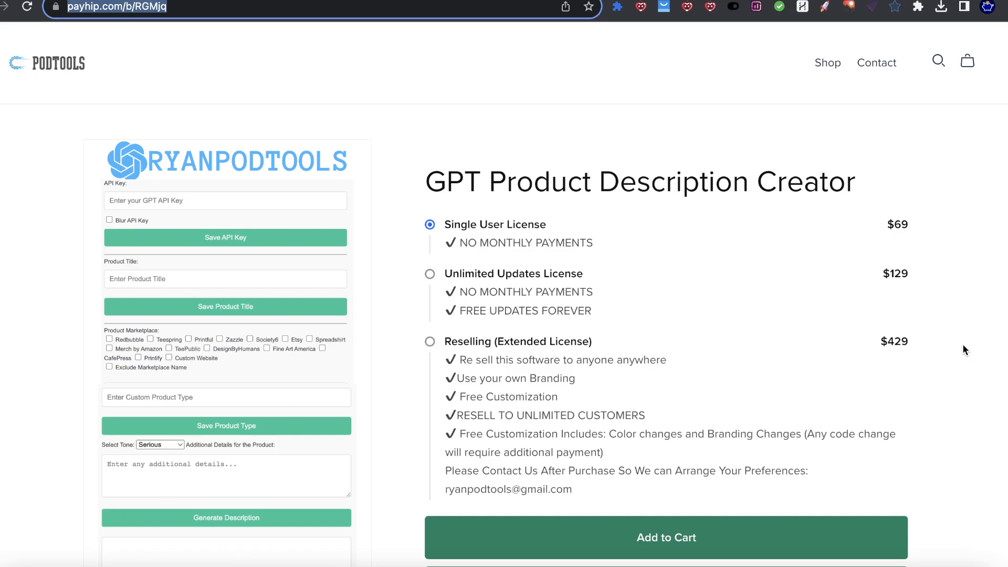
pyautogui.scroll(-2, 221, 273)
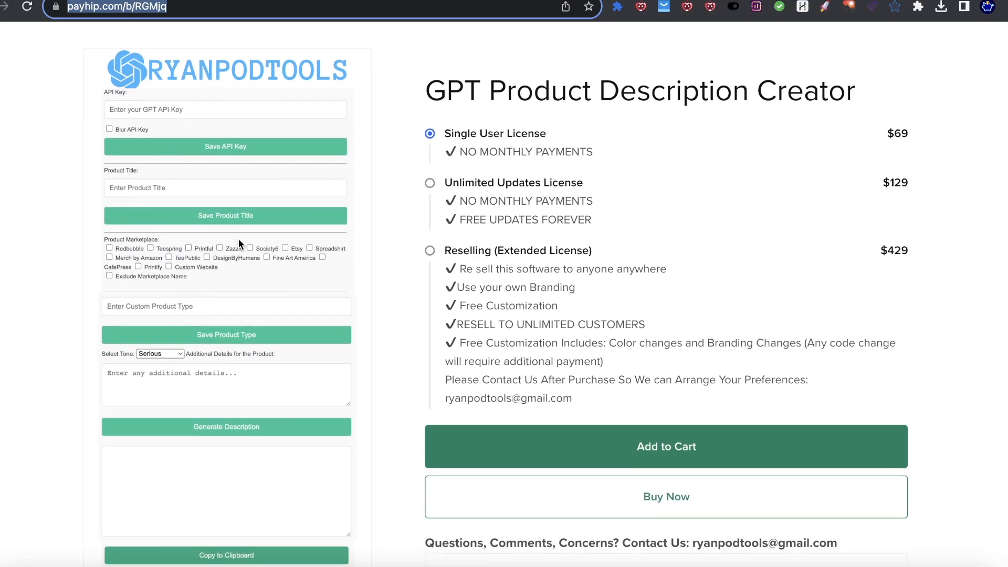
pyautogui.scroll(-1, 250, 221)
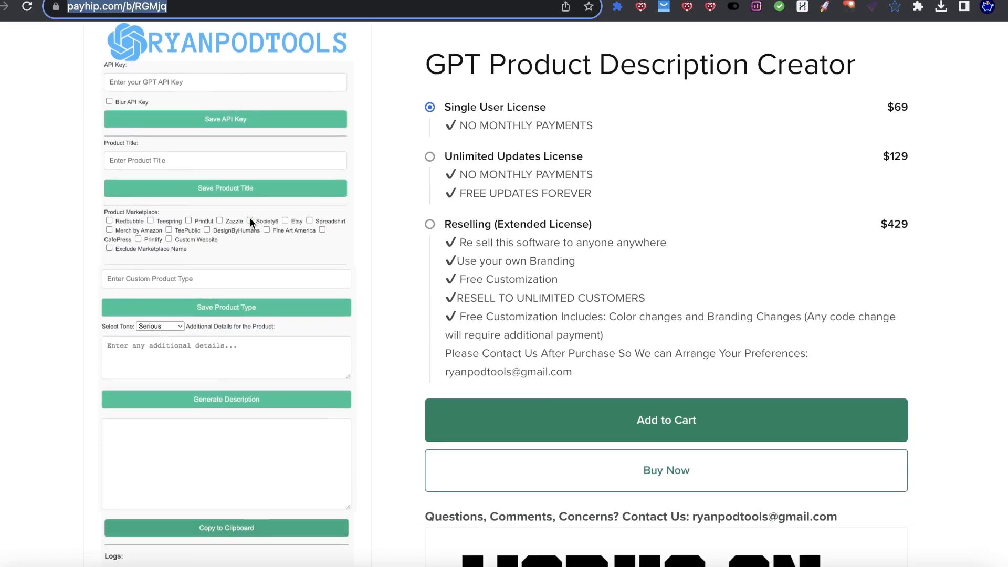
pyautogui.scroll(-12, 250, 219)
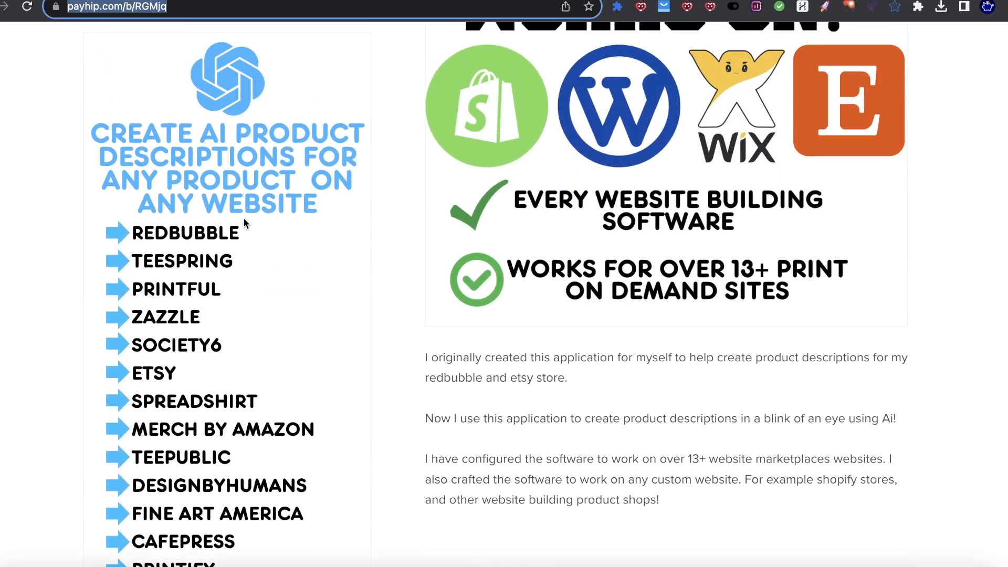
pyautogui.scroll(15, 243, 220)
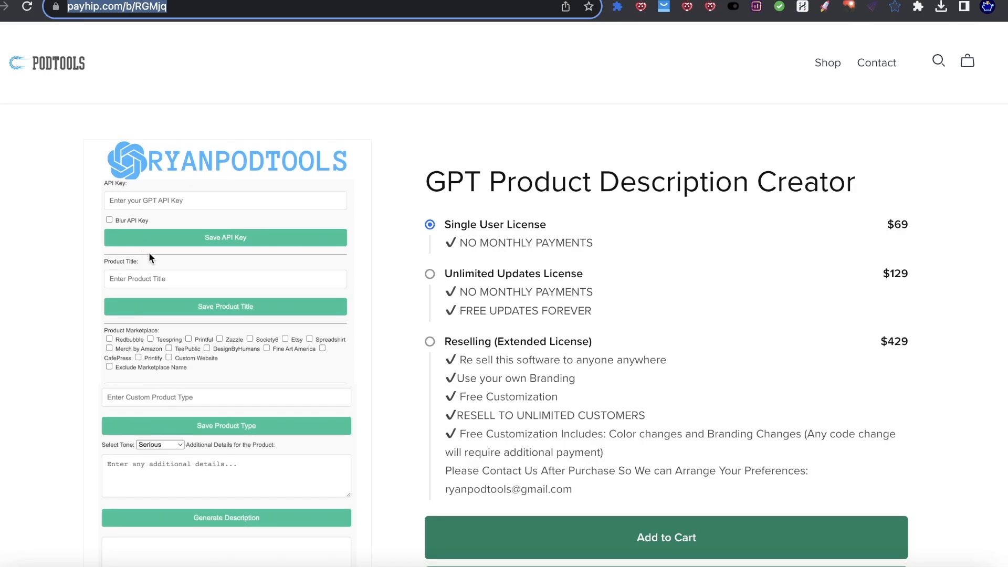
pyautogui.click(50, 71)
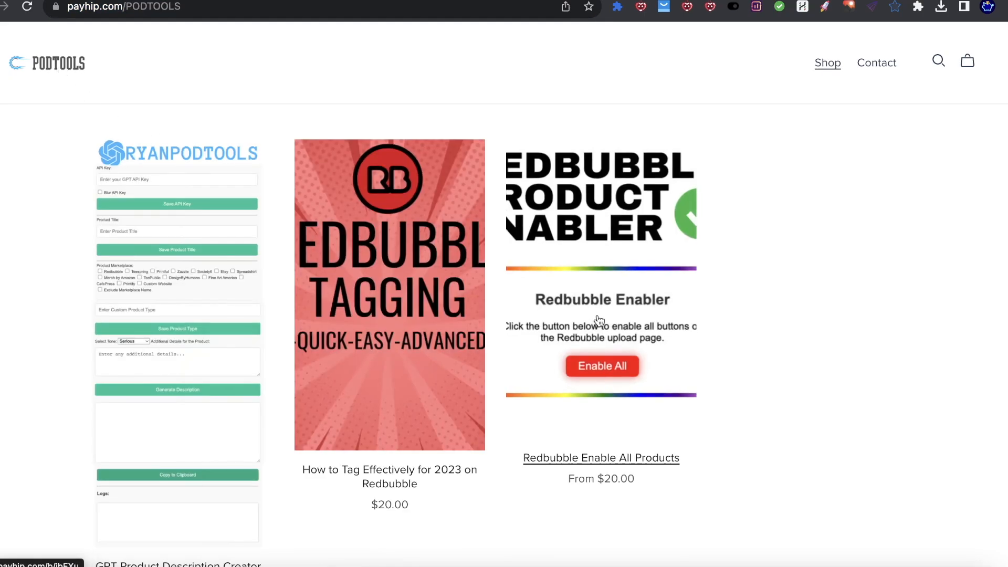
pyautogui.click(624, 267)
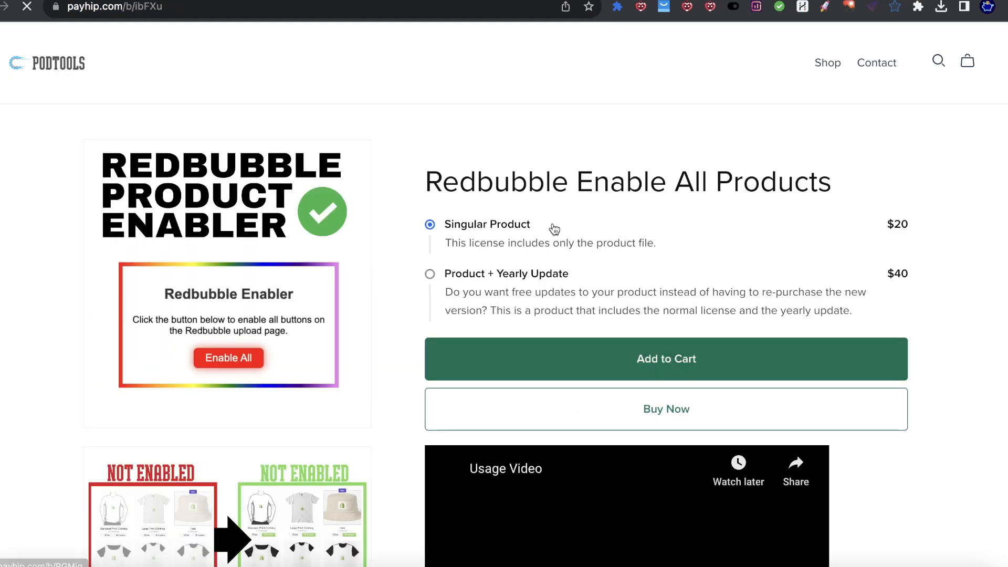
pyautogui.scroll(-3, 266, 298)
pyautogui.scroll(-8, 265, 299)
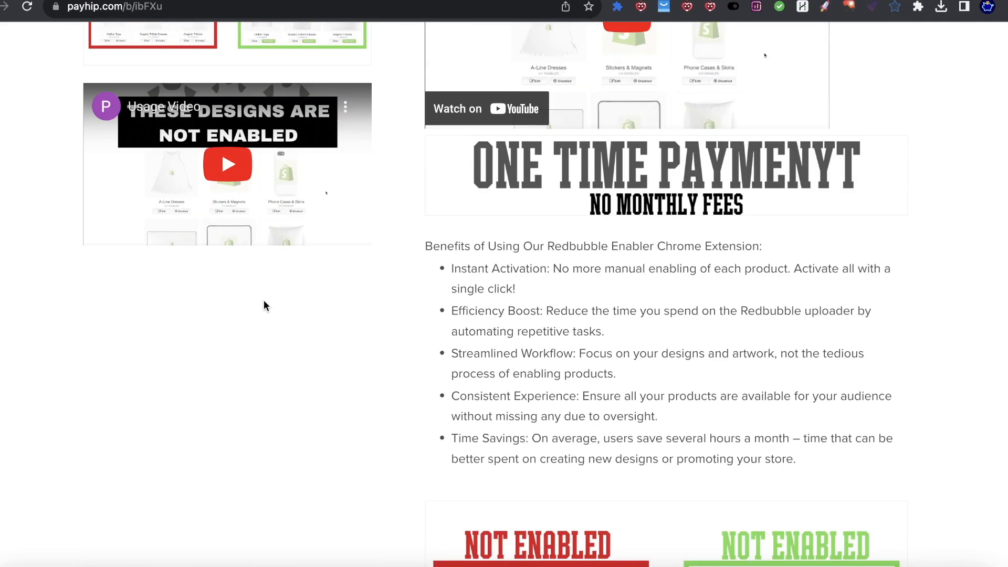
pyautogui.scroll(8, 674, 289)
pyautogui.scroll(3, 678, 287)
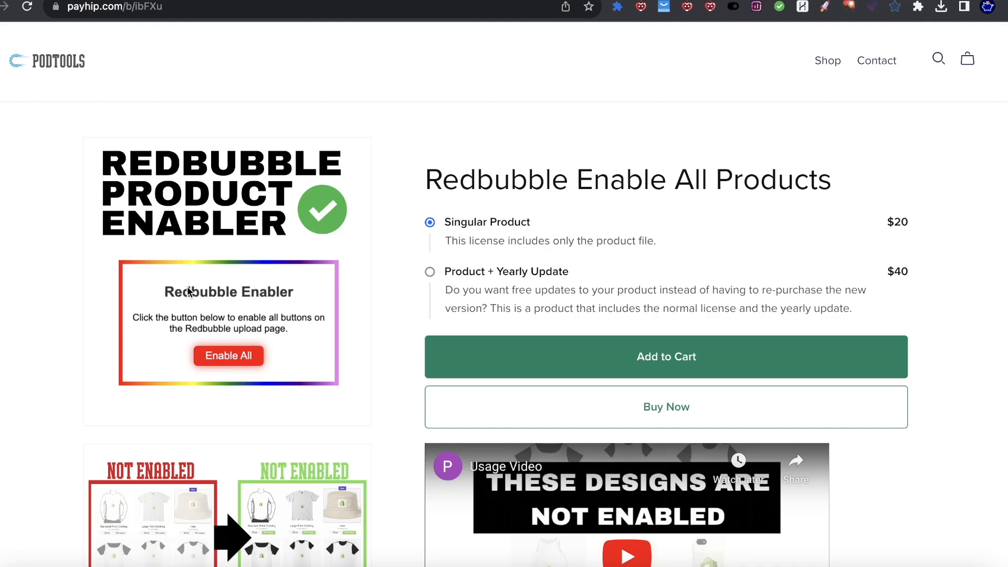
pyautogui.click(0, 7)
pyautogui.click(180, 202)
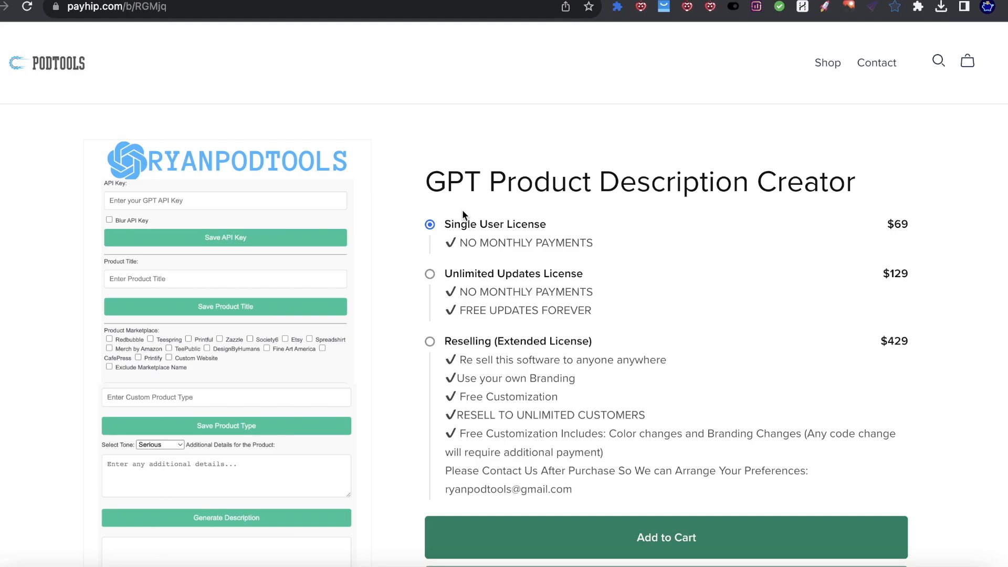
pyautogui.scroll(-5, 176, 290)
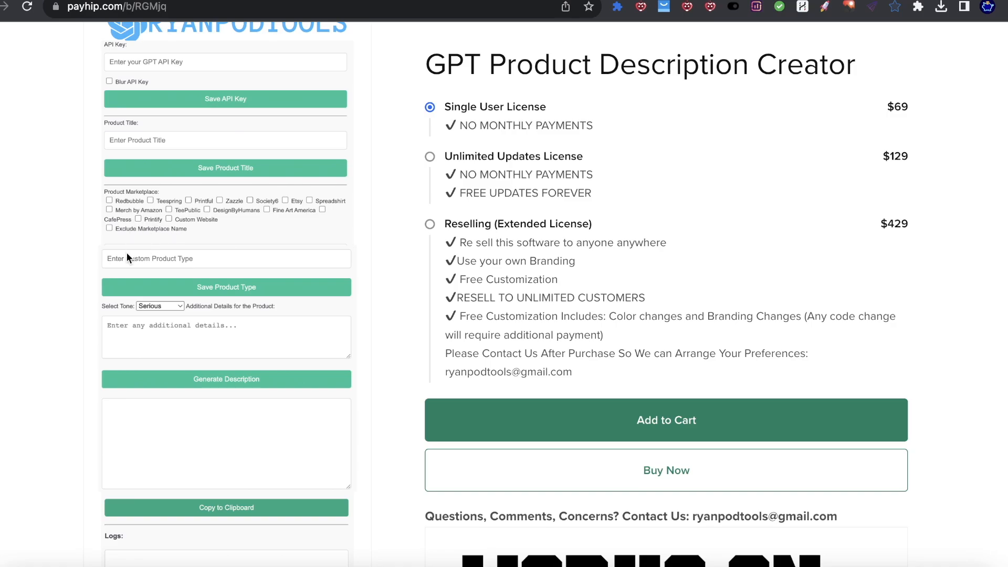
pyautogui.scroll(-5, 235, 272)
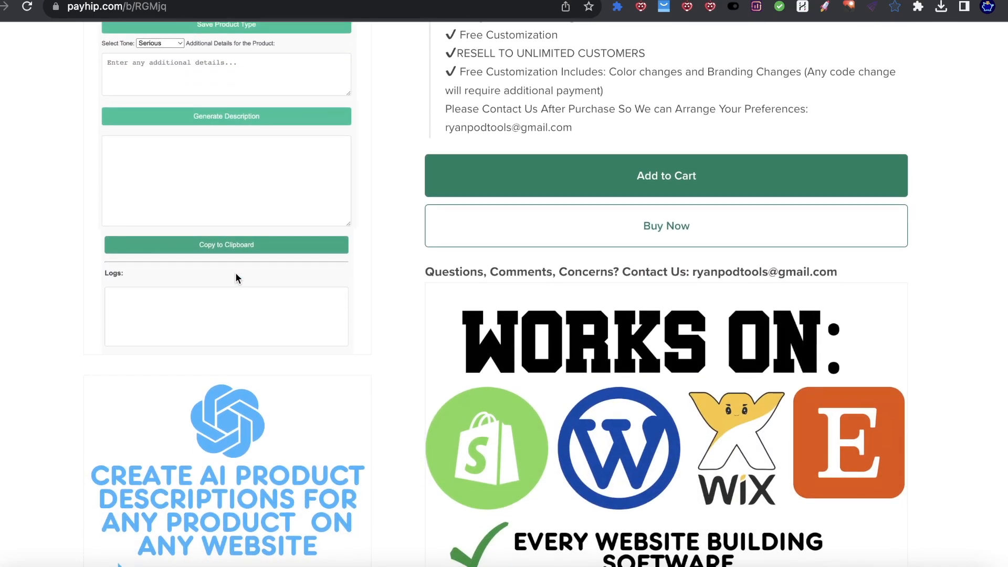
pyautogui.scroll(-9, 235, 272)
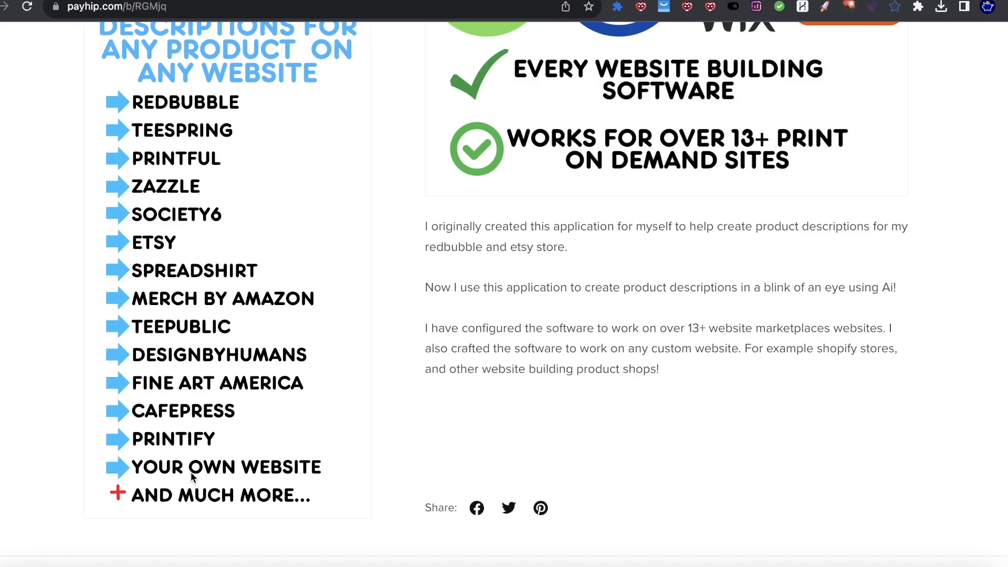
pyautogui.scroll(5, 219, 221)
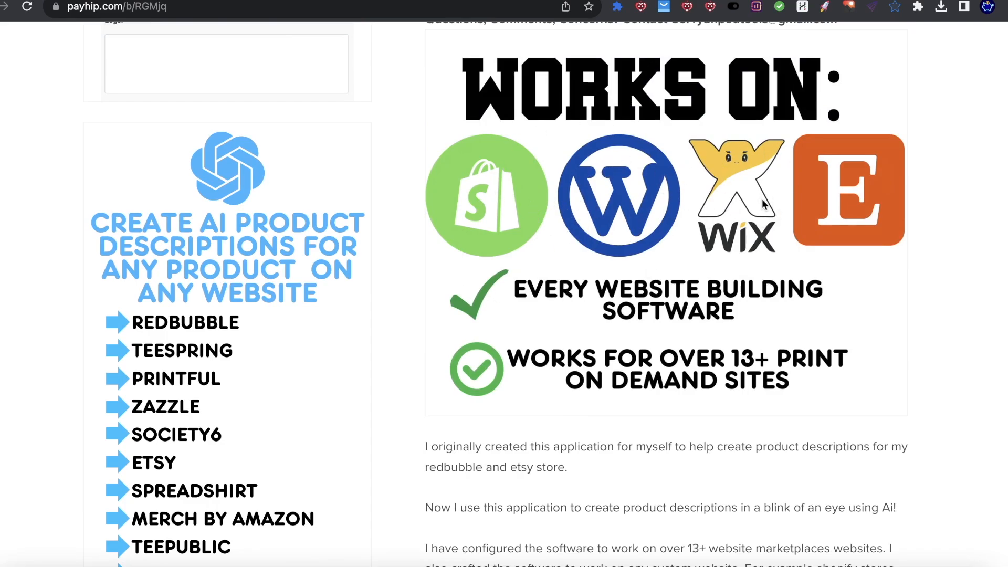
pyautogui.scroll(3, 588, 254)
pyautogui.scroll(12, 590, 253)
pyautogui.scroll(-3, 600, 255)
pyautogui.scroll(2, 602, 261)
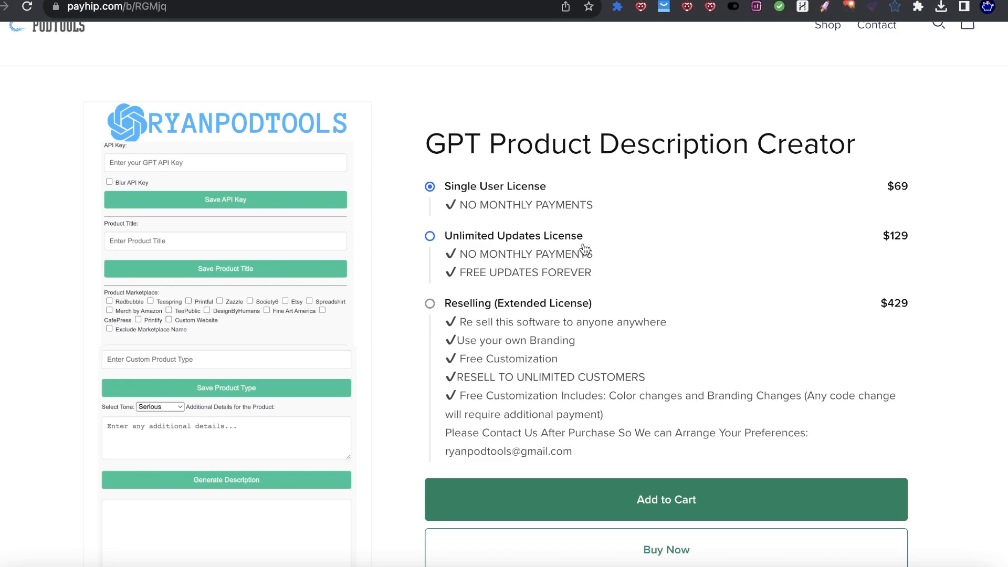
pyautogui.scroll(-2, 673, 267)
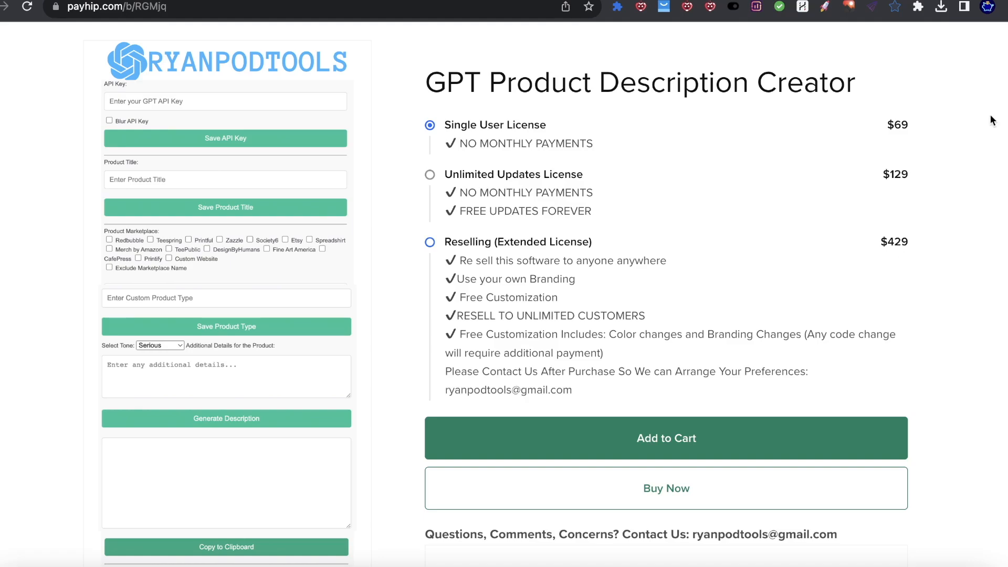
pyautogui.click(746, 0)
pyautogui.moveTo(838, 1); pyautogui.dragTo(945, 7)
pyautogui.click(983, 105)
# Step: Add the $69.00 Single User License to the cart and proceed to checkout
pyautogui.scroll(-1, 709, 389)
pyautogui.click(706, 407)
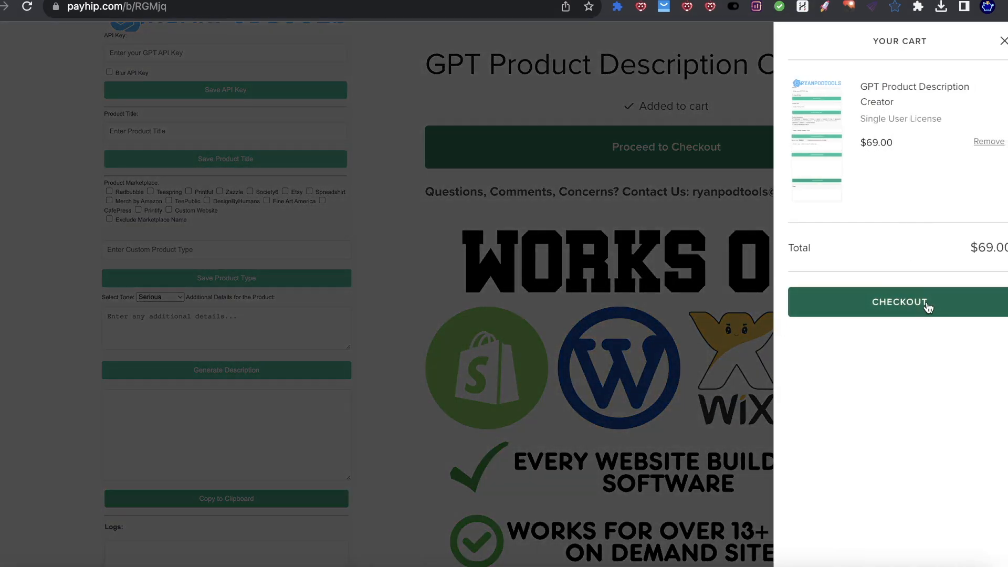
pyautogui.click(926, 310)
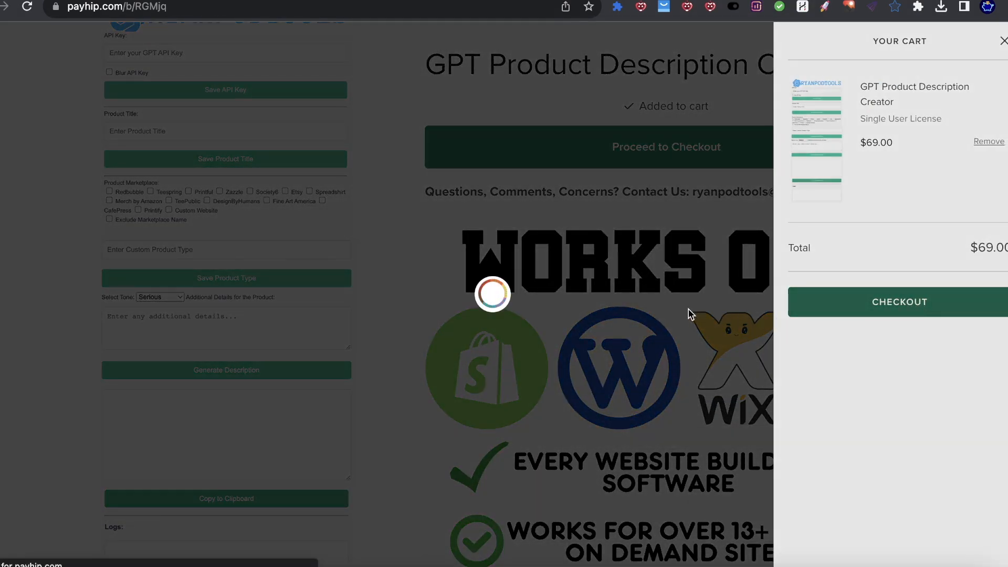
pyautogui.scroll(-5, 483, 199)
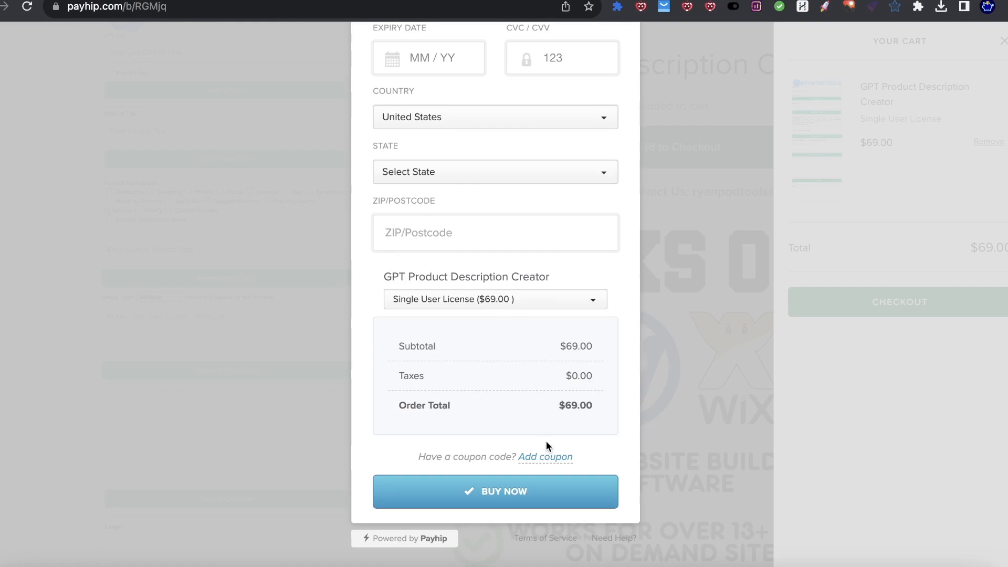
# Step: Apply coupon code 'autopilot' to bring the license from $69.00 down to $49.00
pyautogui.click(548, 456)
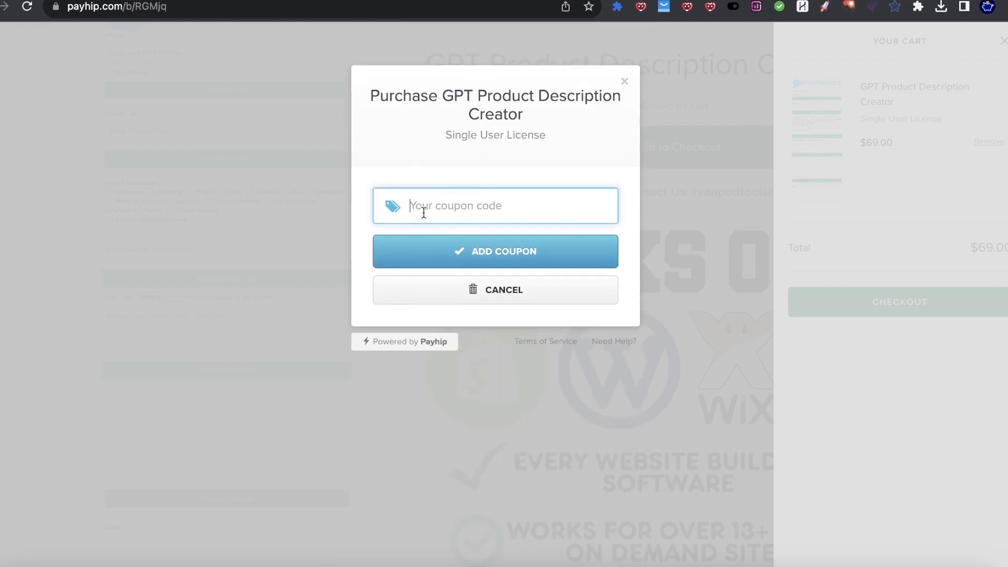
pyautogui.write('autopilot')
pyautogui.click(504, 257)
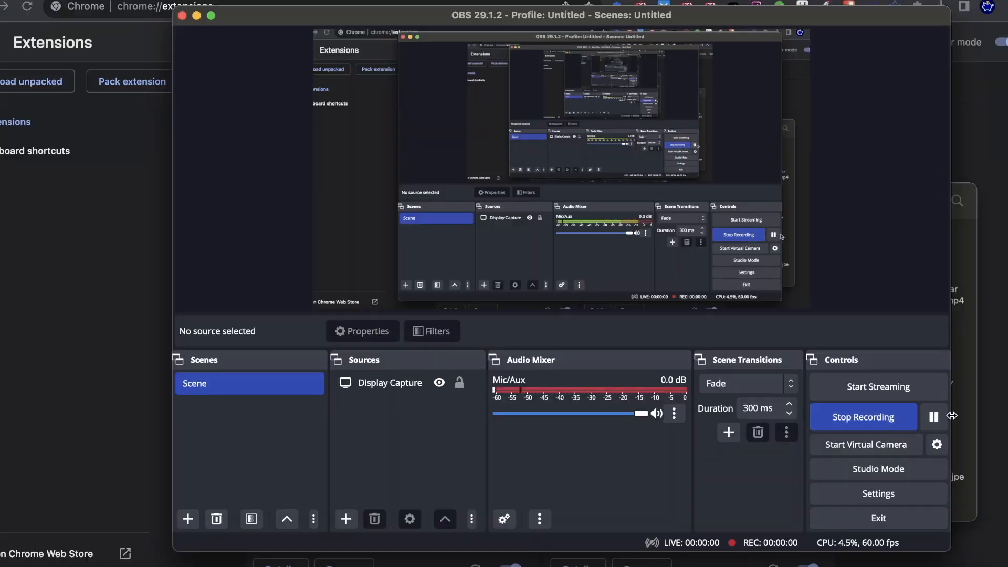
pyautogui.click(968, 416)
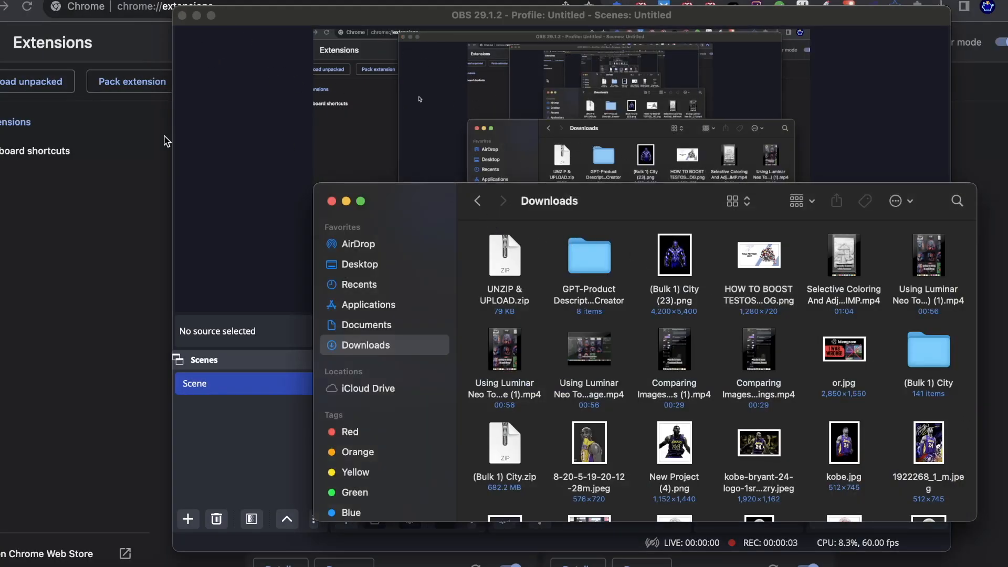
# Step: Unzip UNZIP & UPLOAD.zip in Downloads and select the 'GPT-Product Description Creator 2' folder
pyautogui.doubleClick(506, 257)
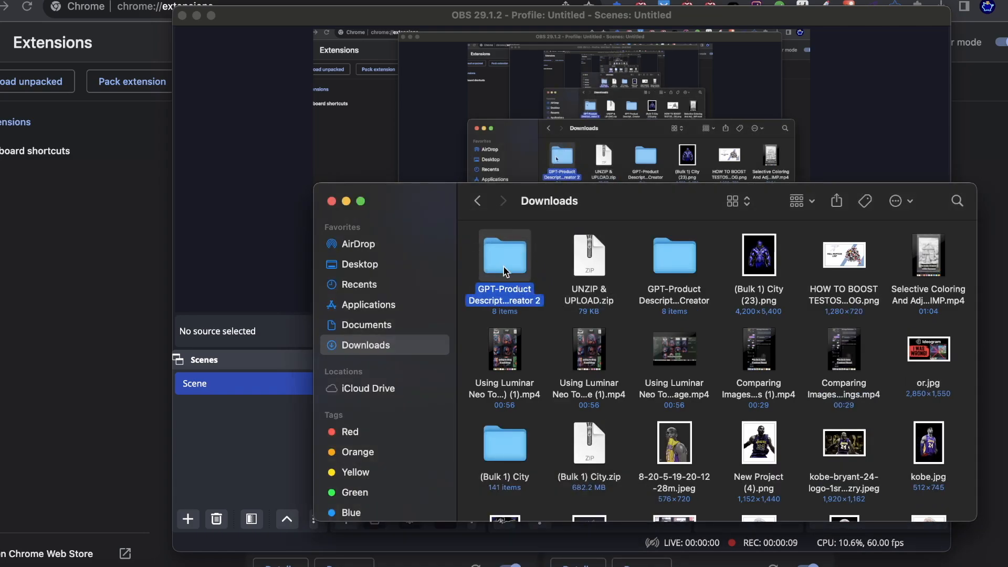
pyautogui.click(693, 263)
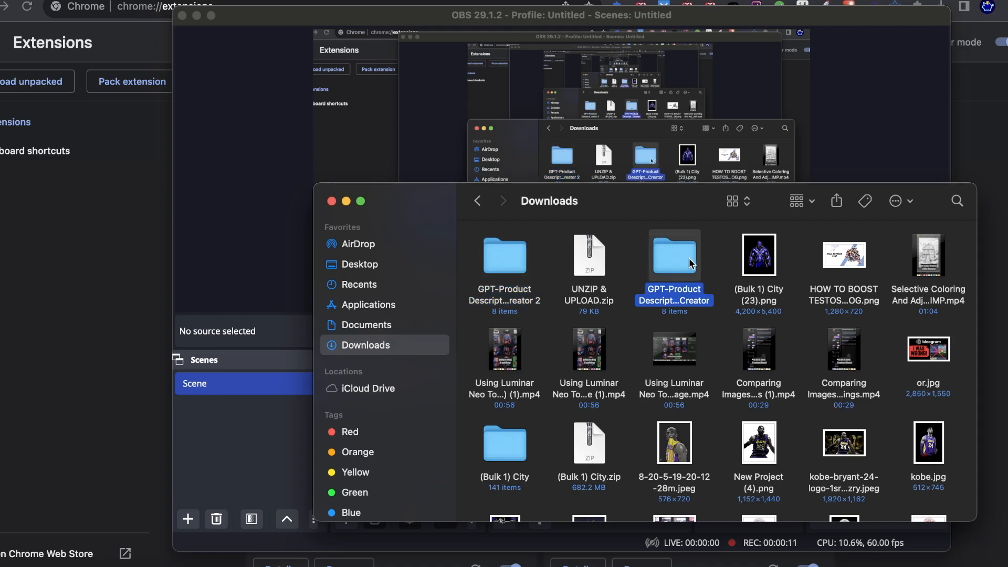
pyautogui.click(526, 260)
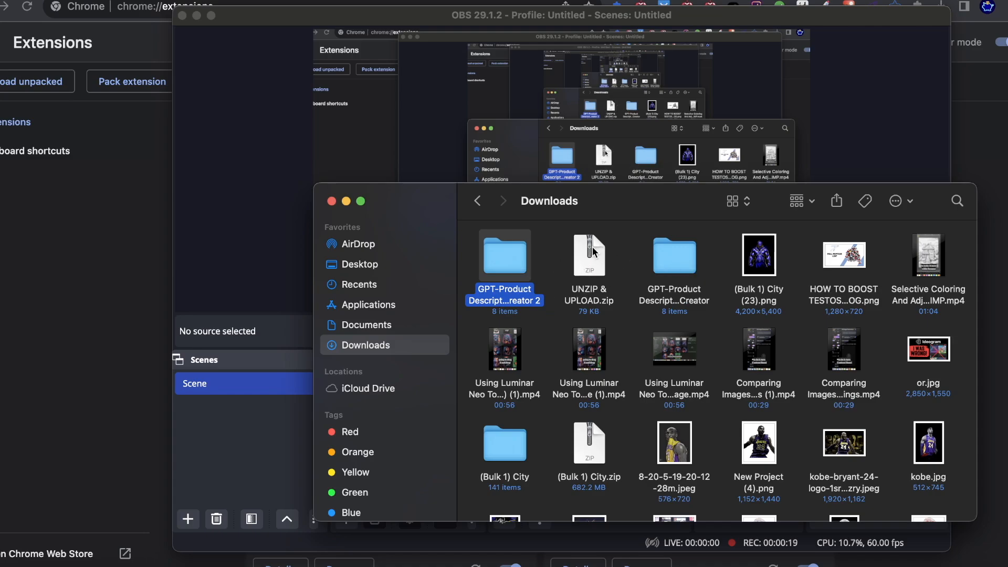
pyautogui.moveTo(507, 258); pyautogui.dragTo(506, 266)
# Step: Dismiss the OBS update notice, select the display capture source, and bring Chrome back in front
pyautogui.click(196, 16)
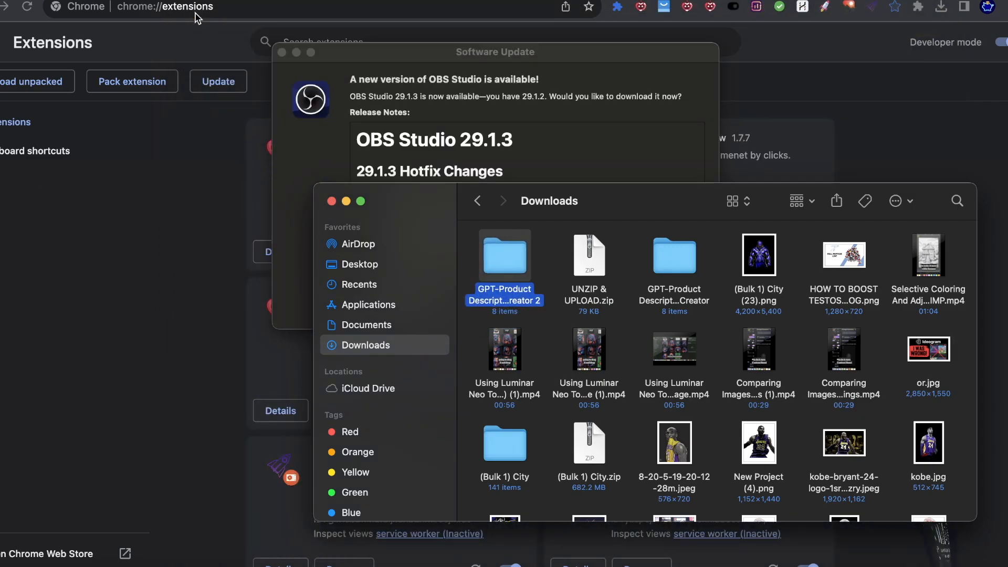
pyautogui.click(296, 52)
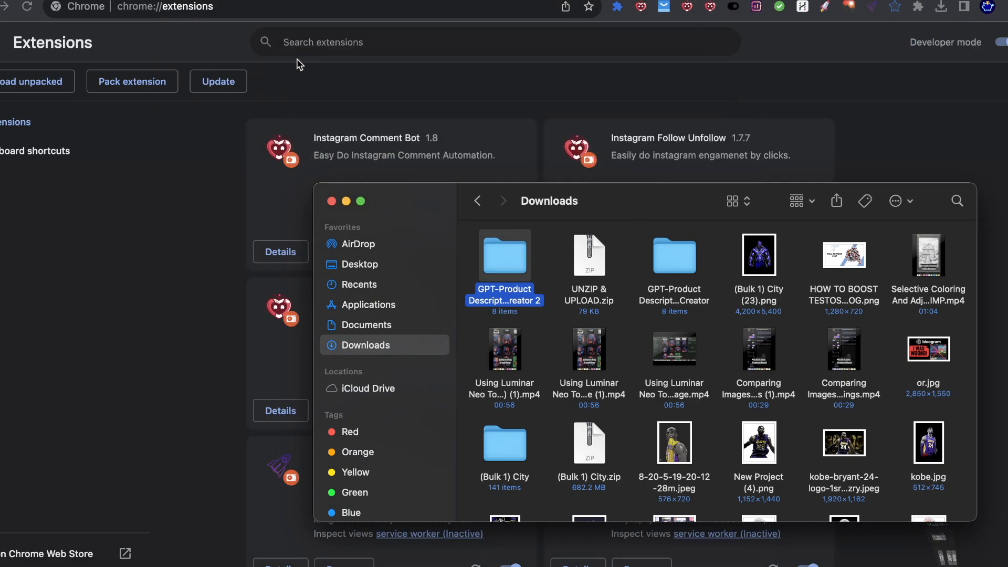
pyautogui.click(1007, 8)
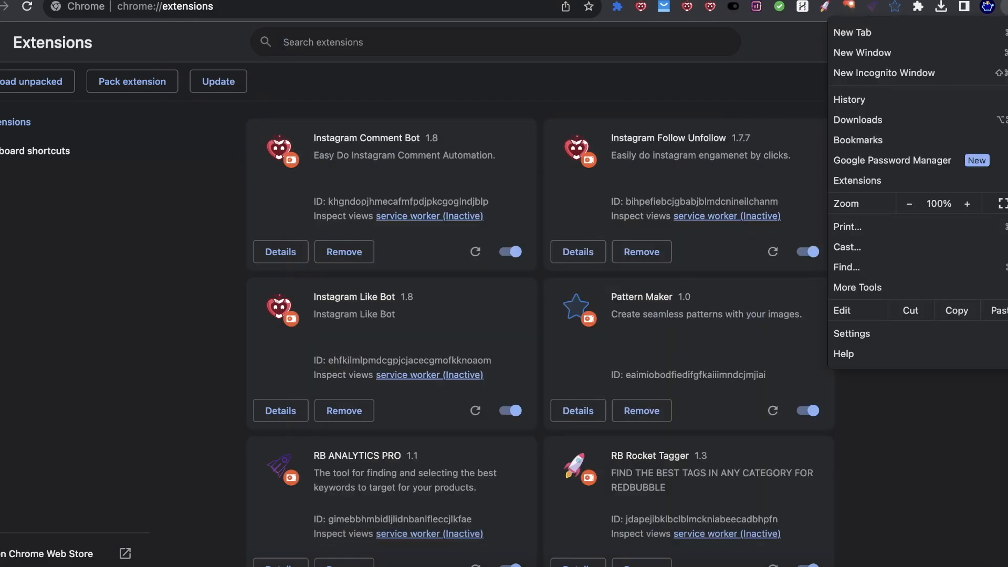
pyautogui.click(861, 566)
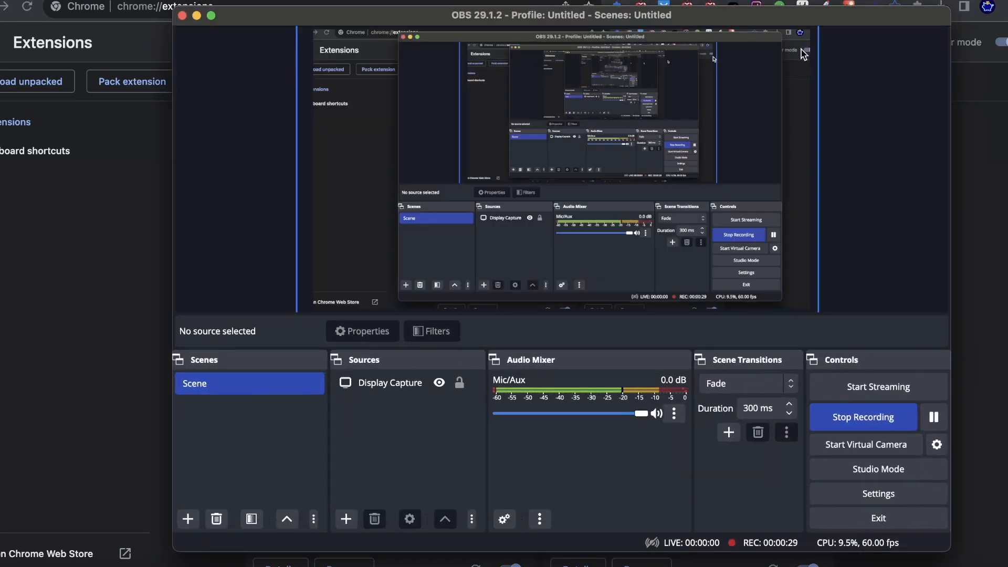
pyautogui.click(768, 69)
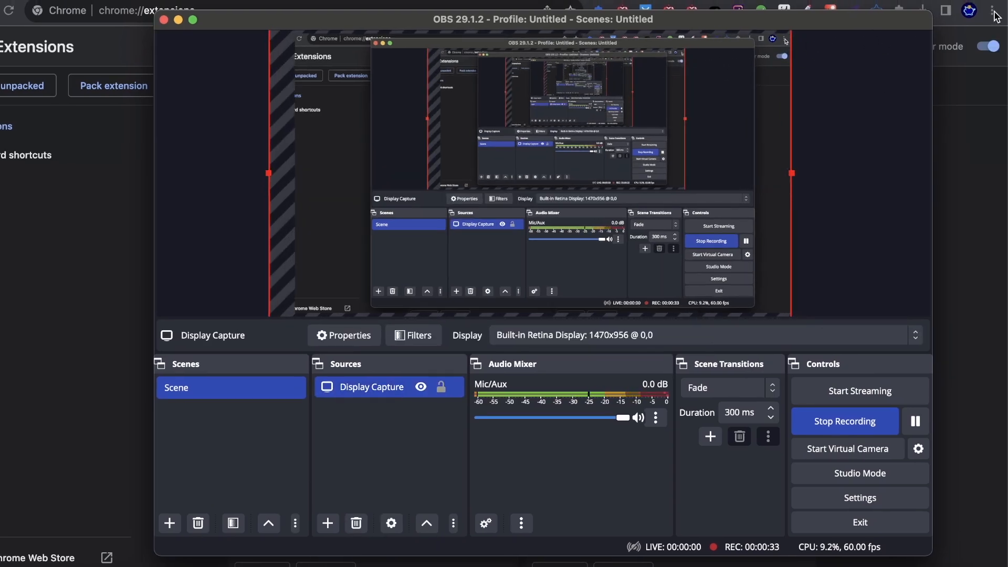
pyautogui.click(995, 109)
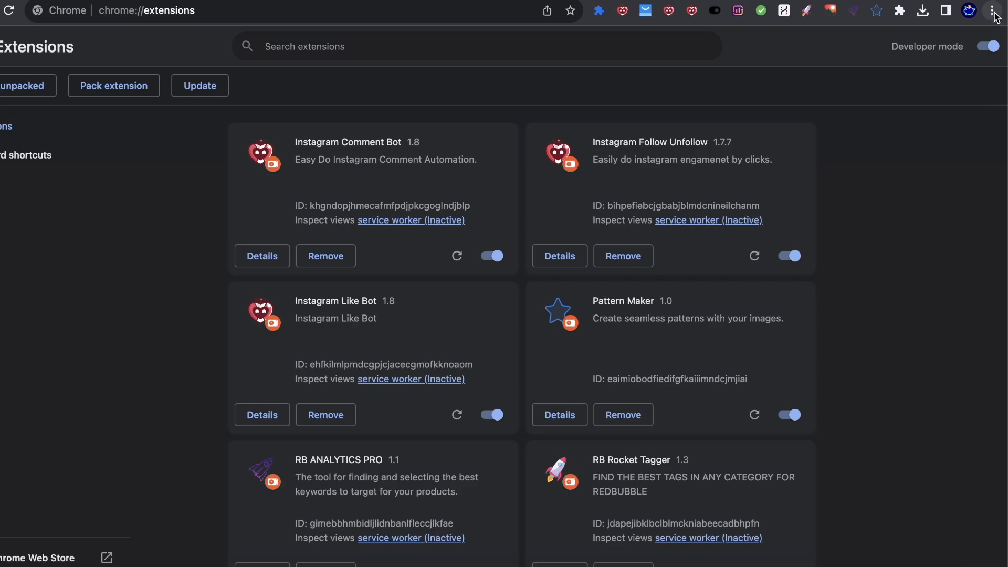
# Step: Install the extension by dragging the unpacked folder from Finder onto Chrome's Manage Extensions page
pyautogui.click(993, 10)
pyautogui.moveTo(886, 185)
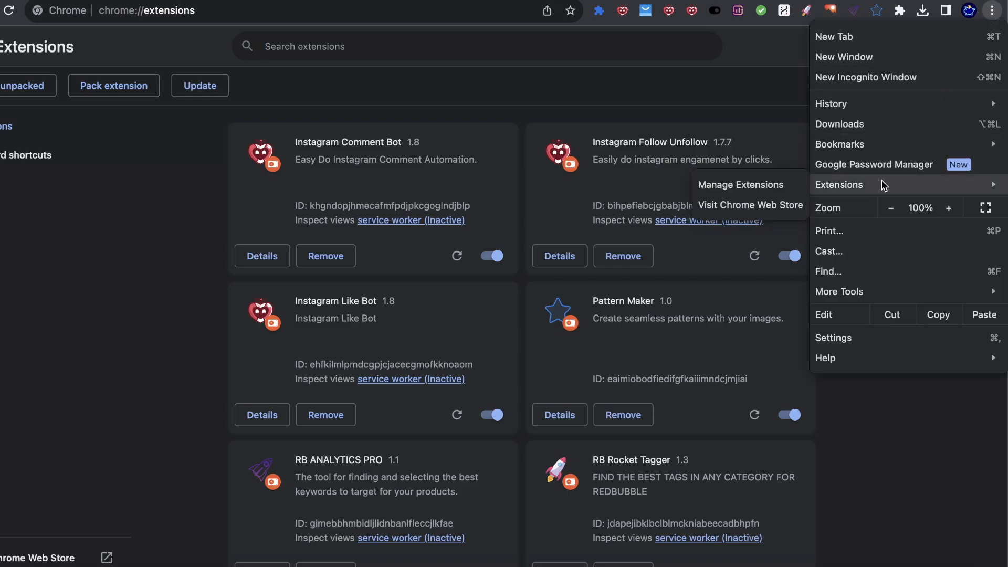
pyautogui.click(753, 184)
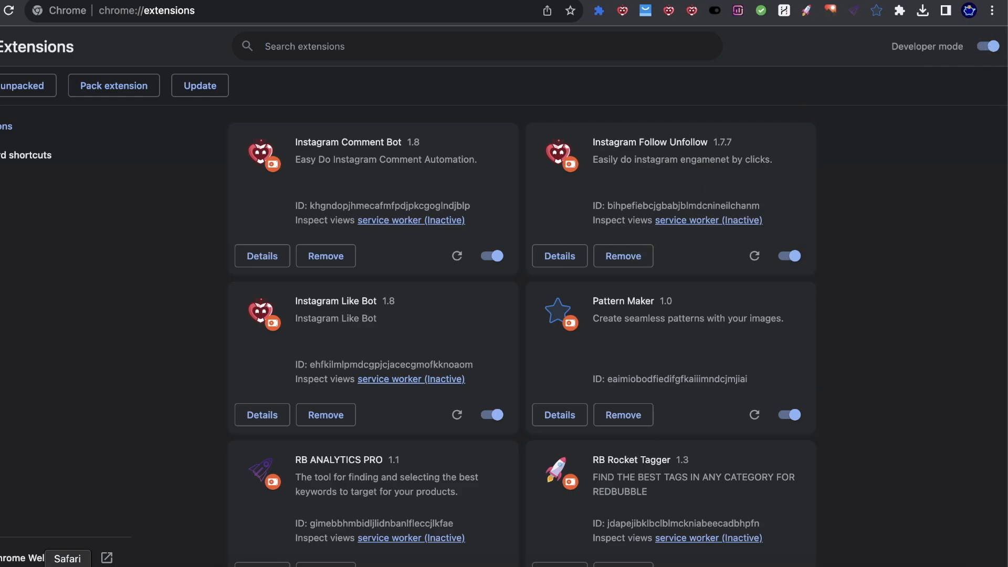
pyautogui.click(1, 566)
pyautogui.moveTo(476, 254); pyautogui.dragTo(243, 191)
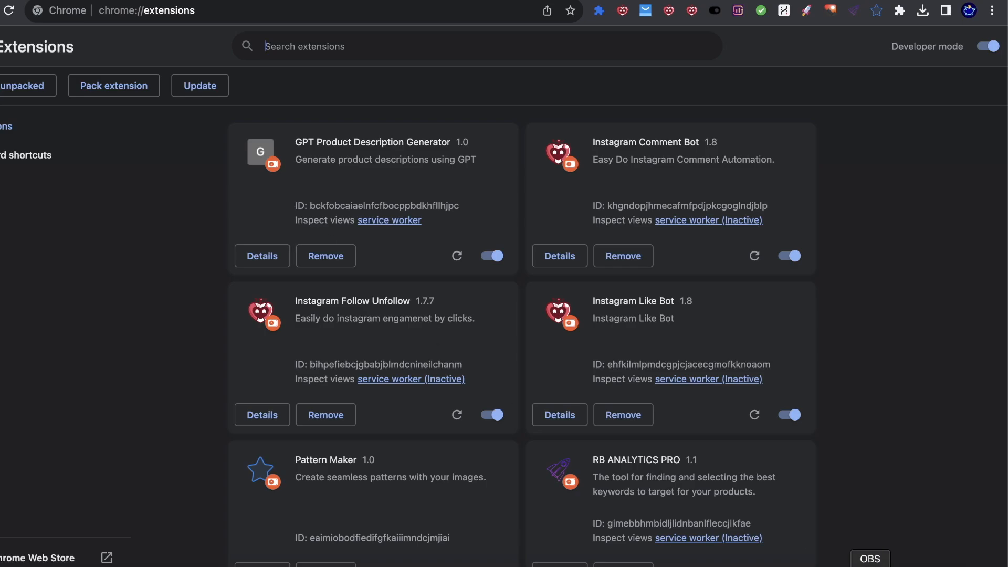
pyautogui.click(870, 566)
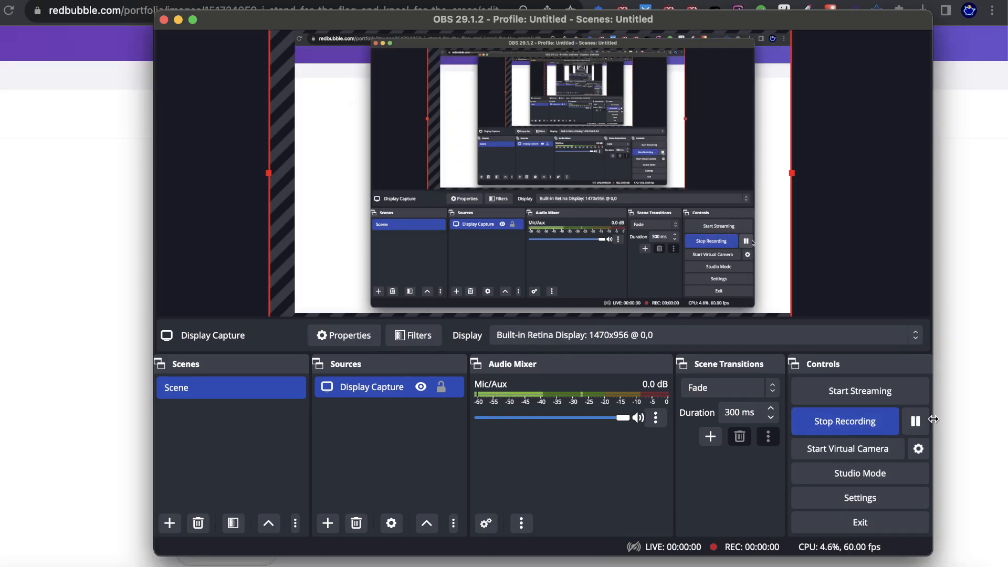
pyautogui.click(949, 411)
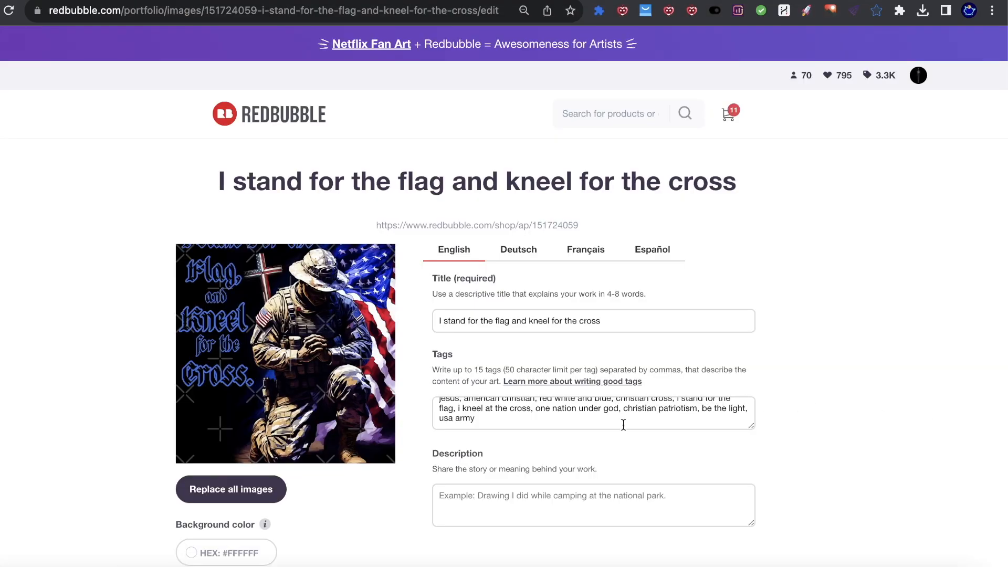
# Step: Click into the design's Description field and pin GPT Product Description Generator to the toolbar
pyautogui.scroll(-2, 467, 348)
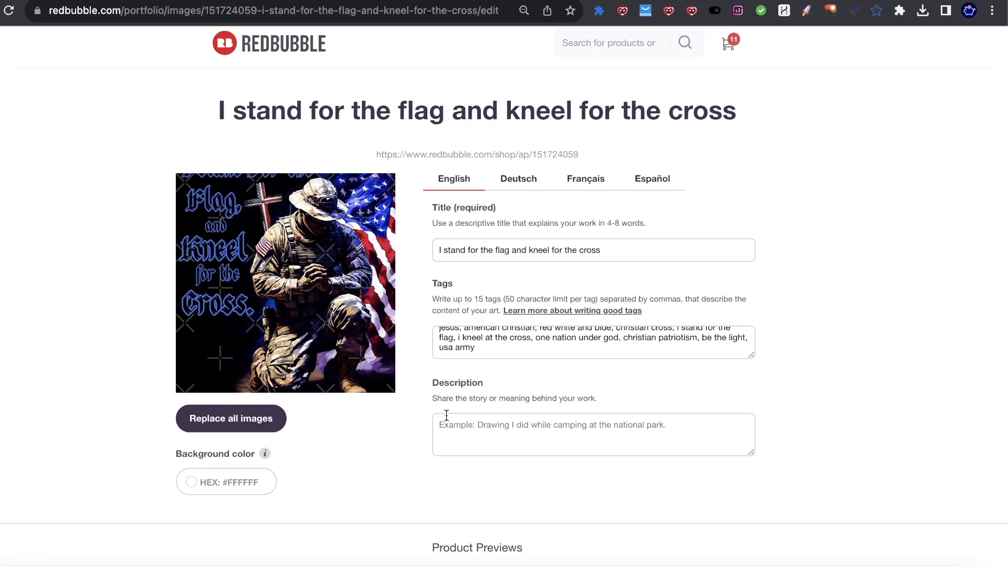
pyautogui.scroll(-1, 451, 417)
pyautogui.click(468, 396)
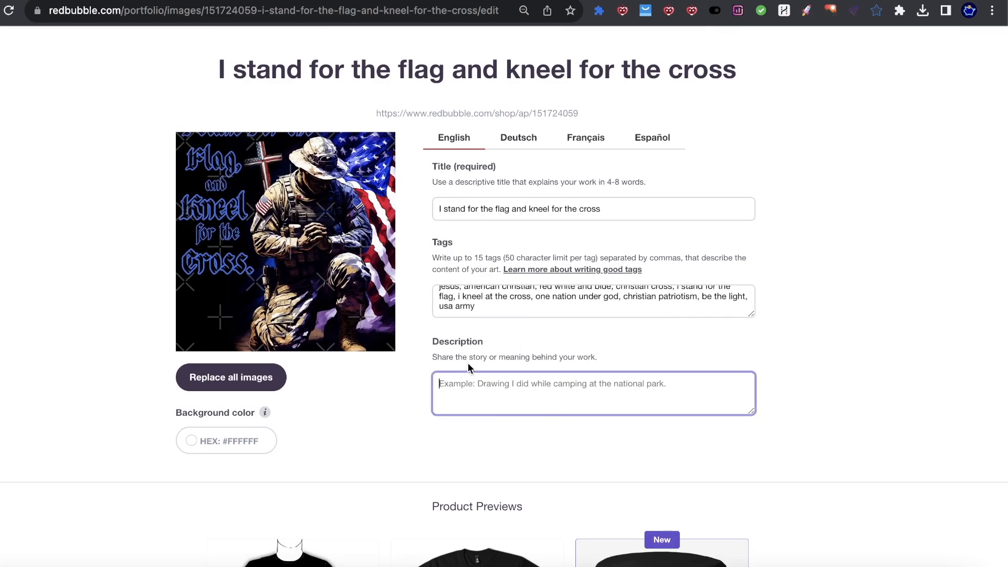
pyautogui.click(899, 10)
pyautogui.scroll(-1, 781, 212)
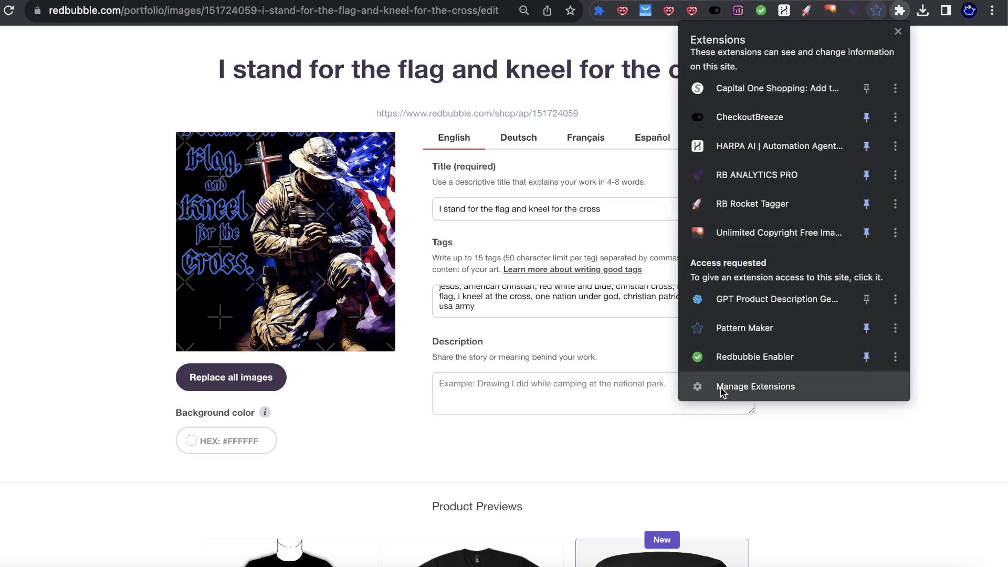
pyautogui.click(866, 300)
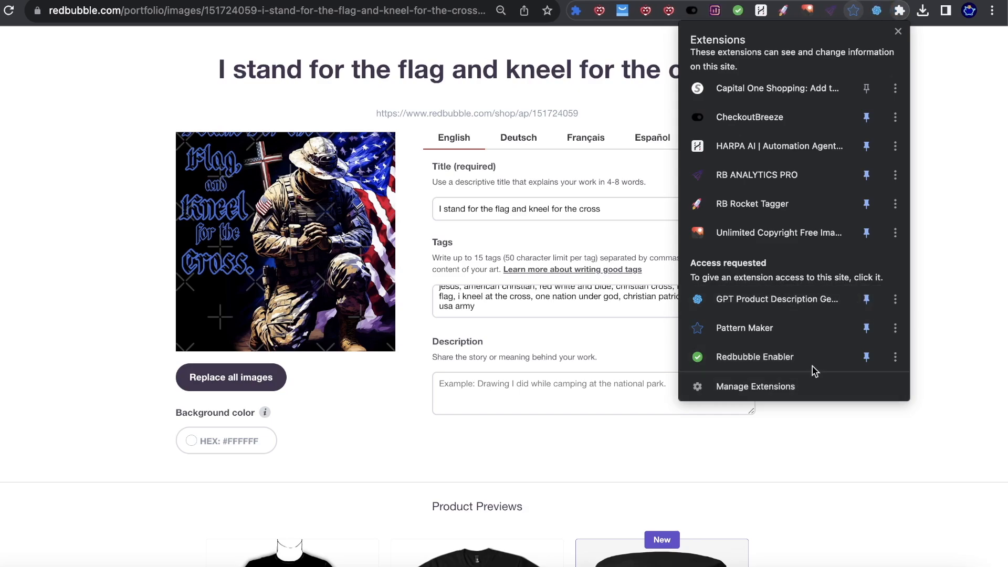
pyautogui.click(740, 391)
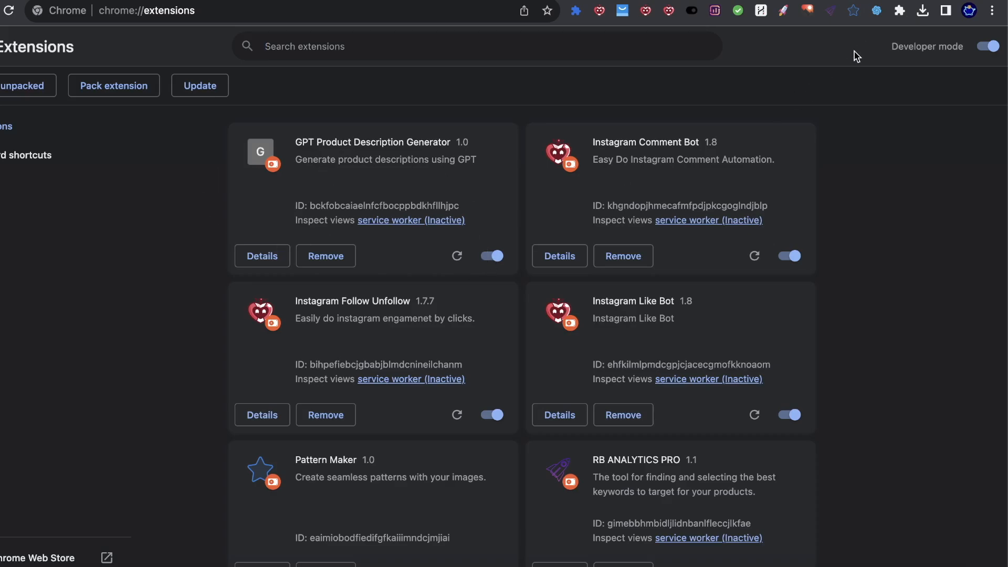
# Step: Reopen the extensions list to check the pin, then close it to return to the edit page
pyautogui.click(899, 16)
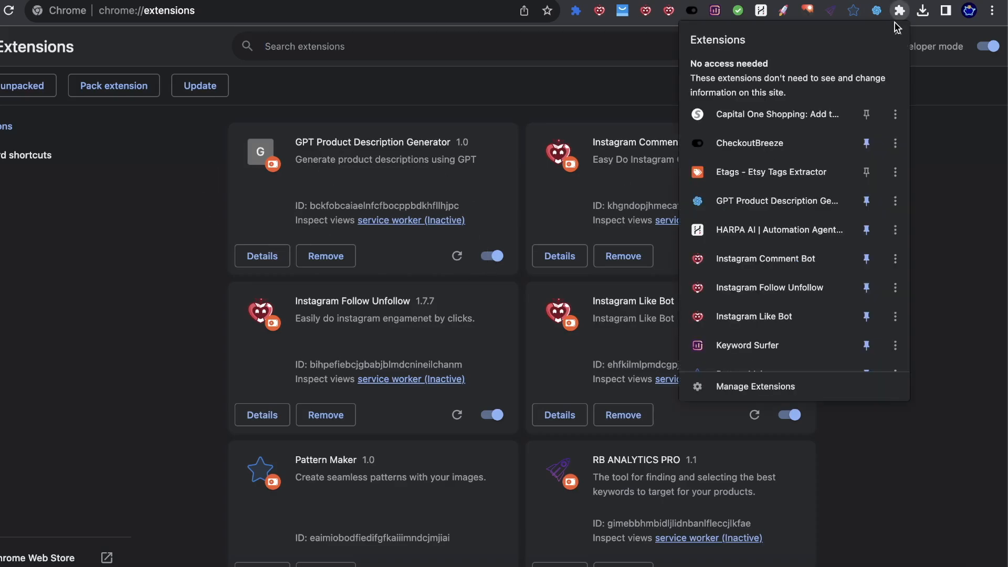
pyautogui.scroll(-3, 702, 257)
pyautogui.scroll(-1, 703, 266)
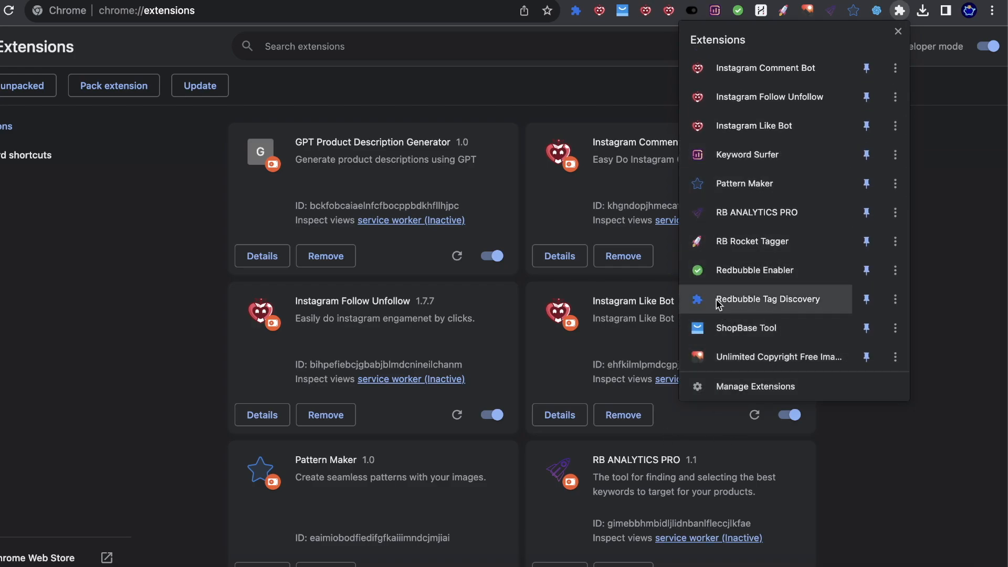
pyautogui.scroll(4, 724, 210)
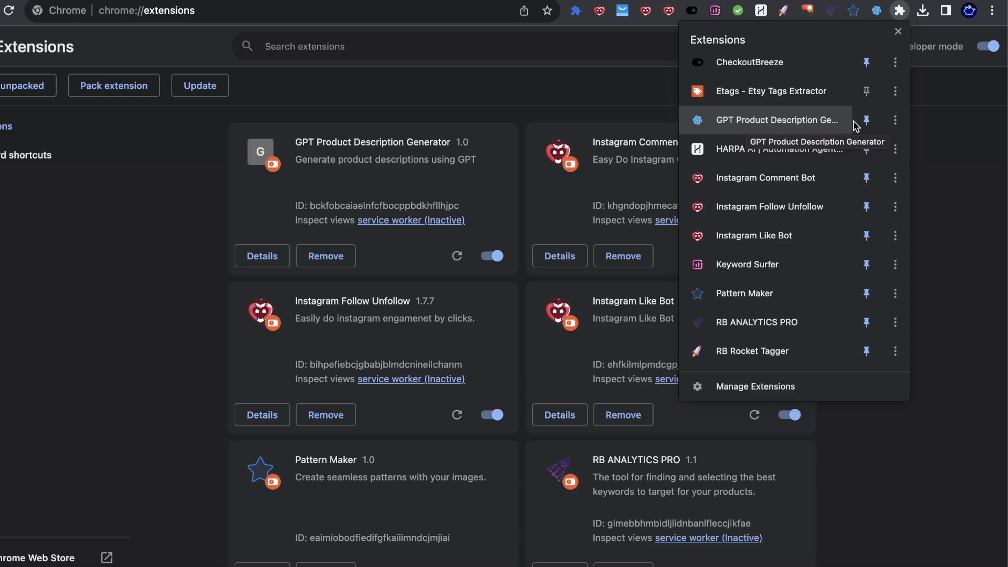
pyautogui.click(911, 132)
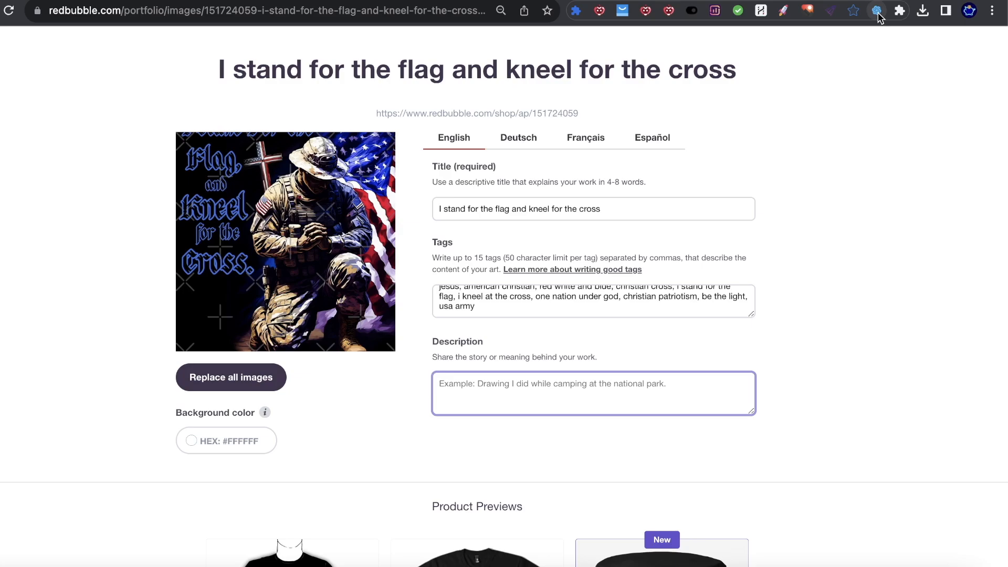
# Step: Review the pinned extension popup's empty API key, title, marketplace and tone fields, then open a new tab
pyautogui.click(876, 12)
pyautogui.scroll(-10, 849, 230)
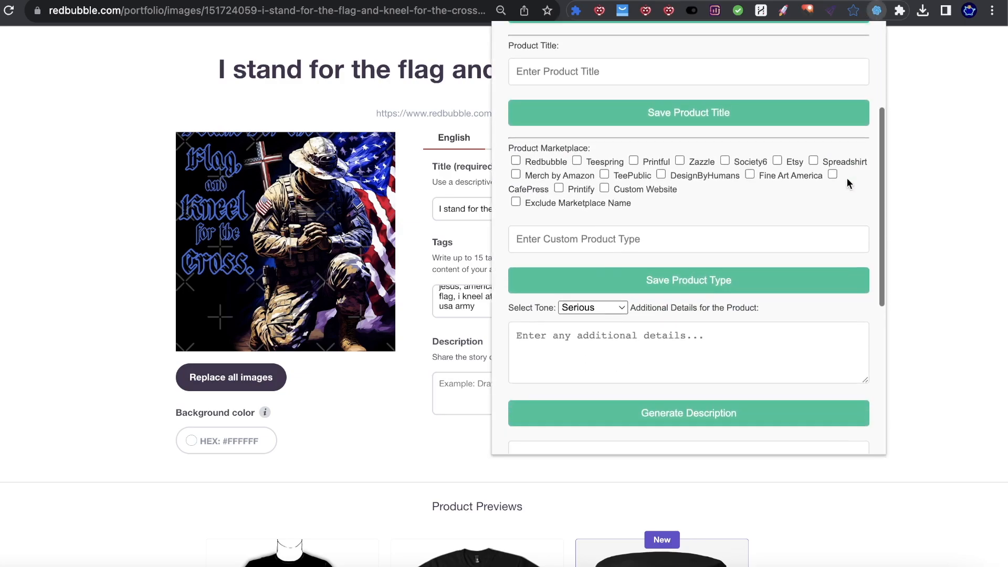
pyautogui.scroll(10, 814, 214)
pyautogui.scroll(2, 811, 208)
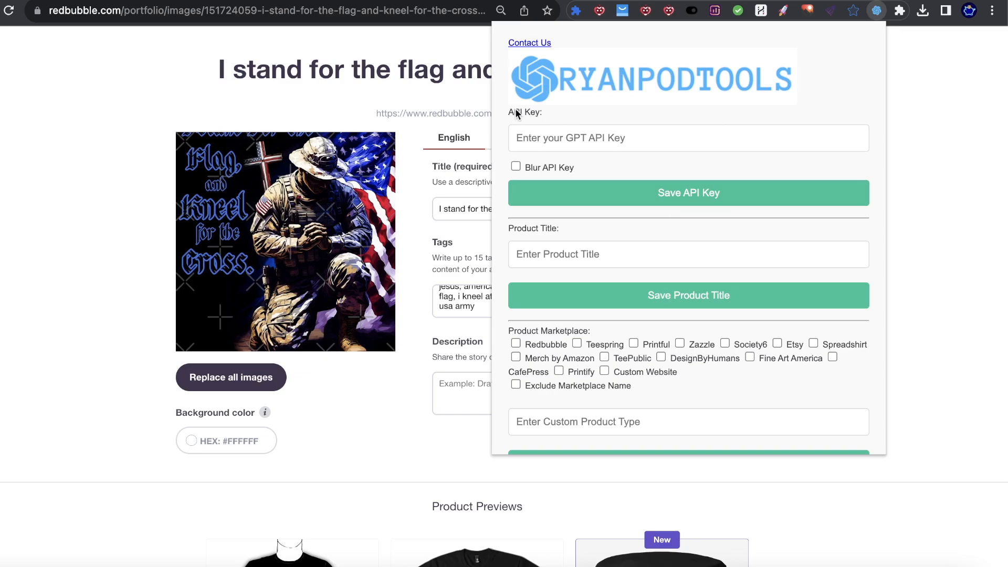
pyautogui.click(938, 142)
pyautogui.press('super+t')
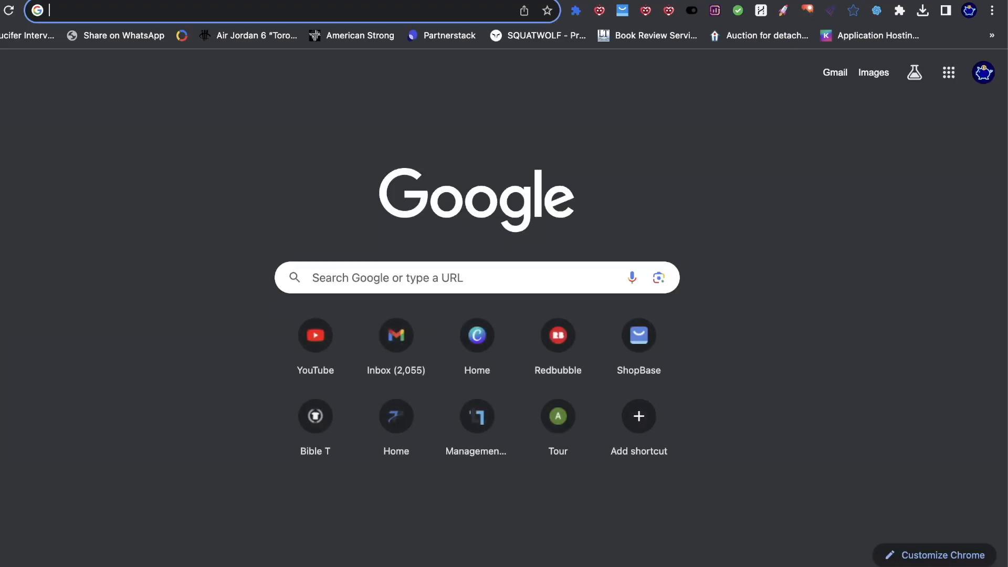
# Step: Search Google for 'gpt', open OpenAI's GPT-4 page, log in and choose the API platform
pyautogui.write('gpt')
pyautogui.press('Return')
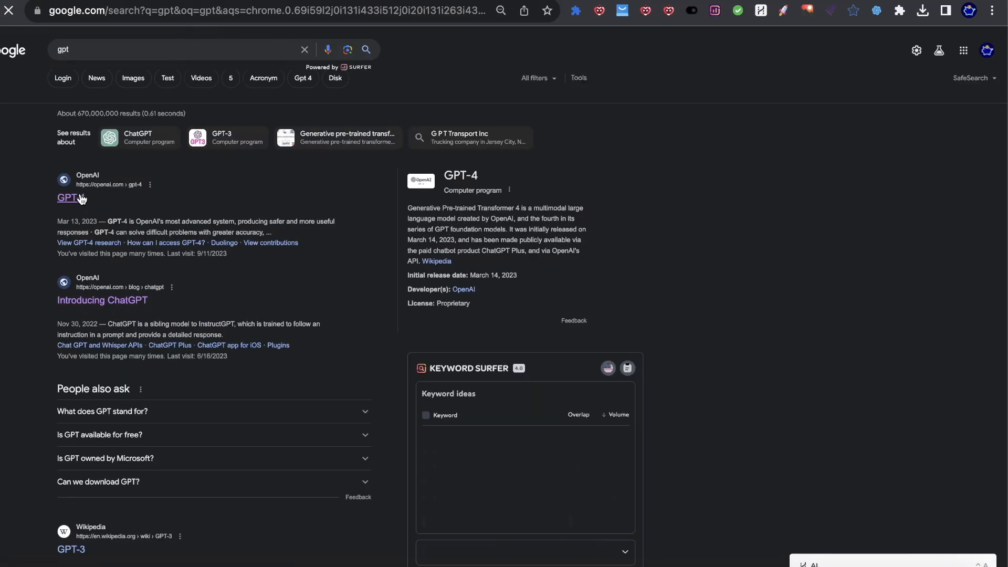
pyautogui.click(79, 196)
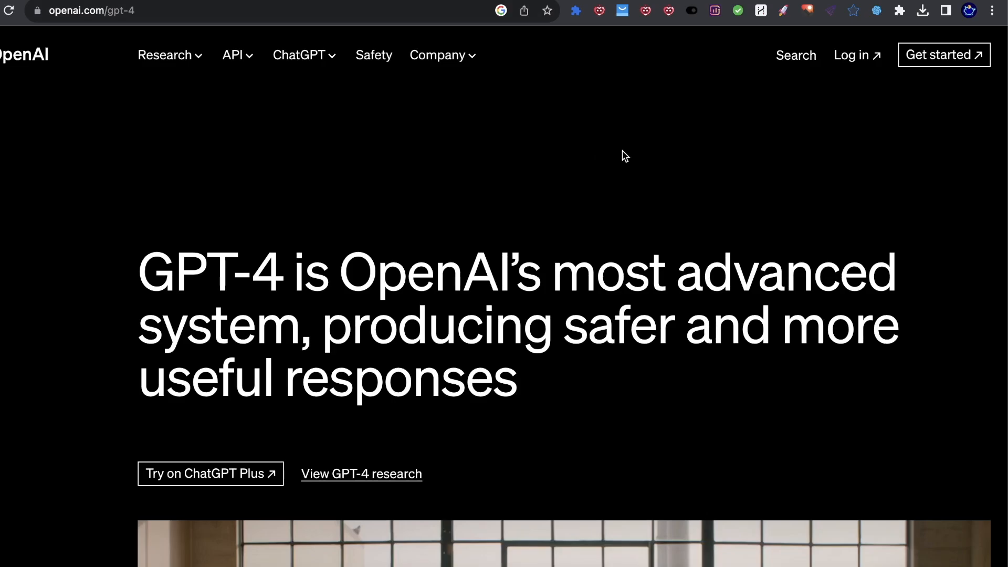
pyautogui.scroll(-8, 621, 156)
pyautogui.scroll(5, 435, 101)
pyautogui.scroll(4, 435, 100)
pyautogui.click(858, 58)
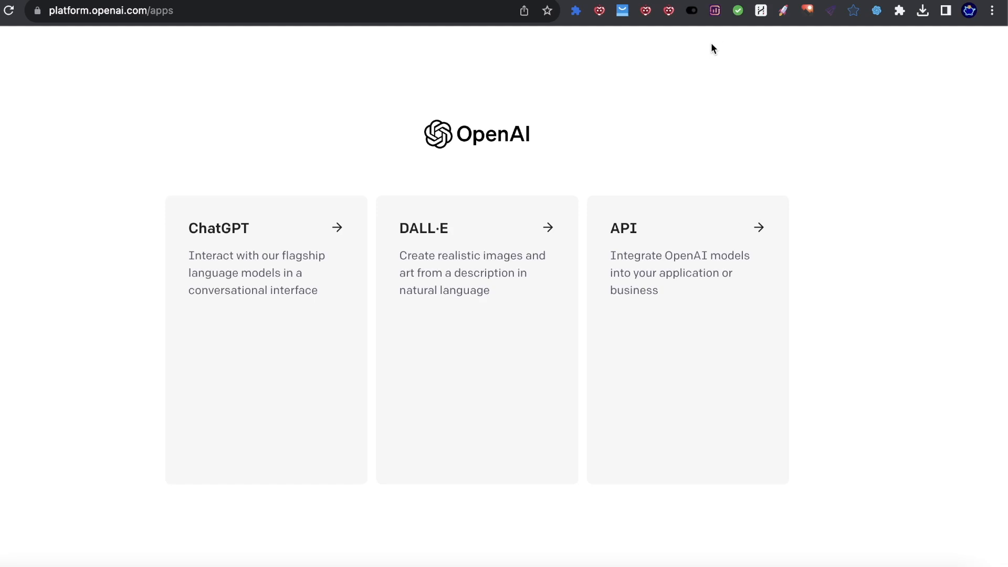
pyautogui.click(683, 278)
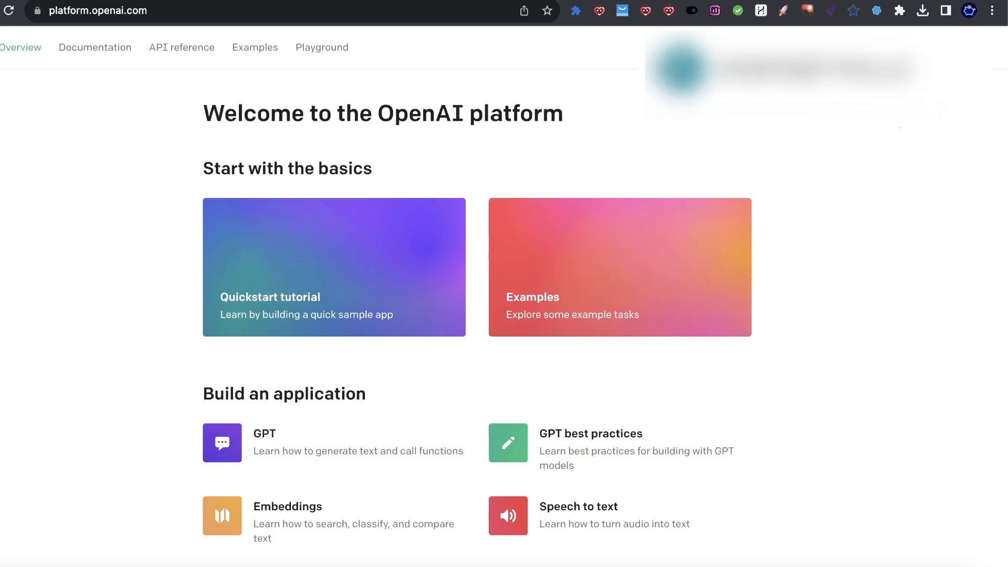
# Step: From the account menu, start human verification and solve the first rotate-the-animal puzzle
pyautogui.click(957, 47)
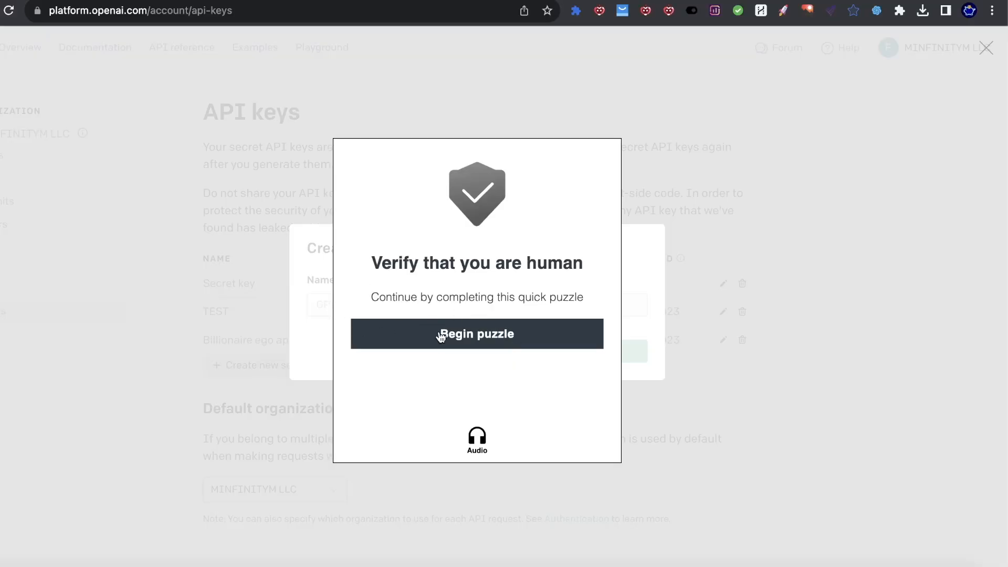
pyautogui.click(440, 335)
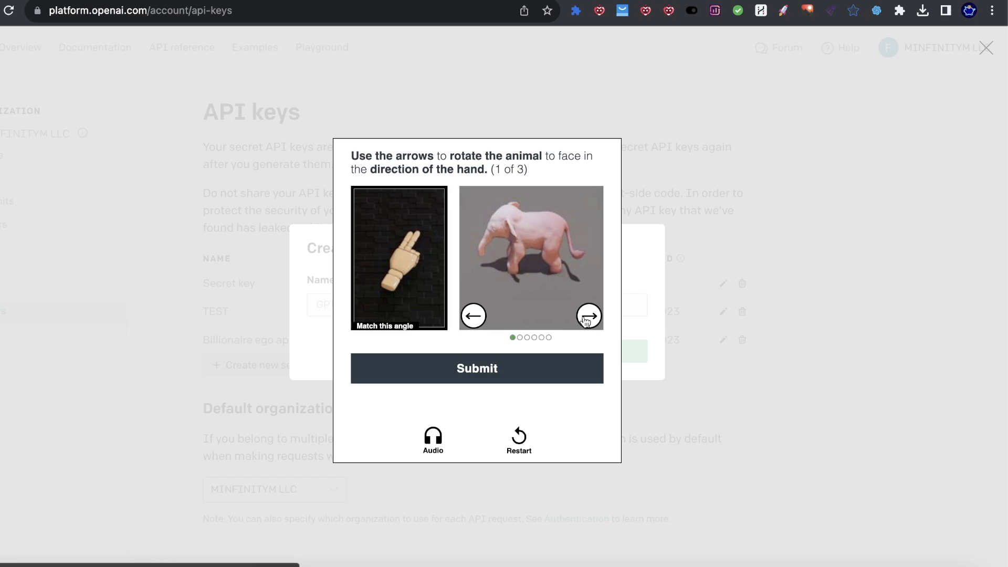
pyautogui.click(473, 316)
pyautogui.click(473, 315)
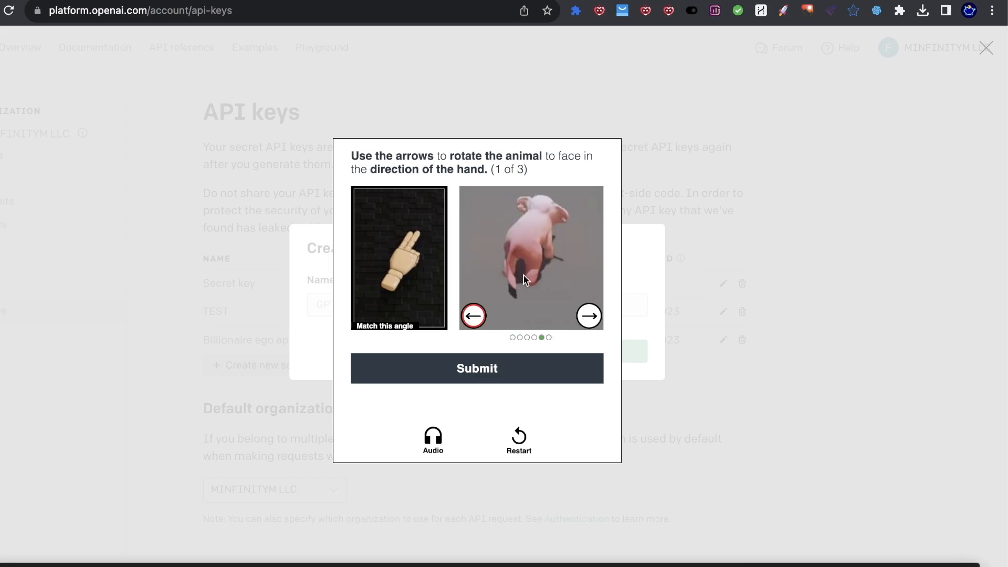
pyautogui.click(499, 376)
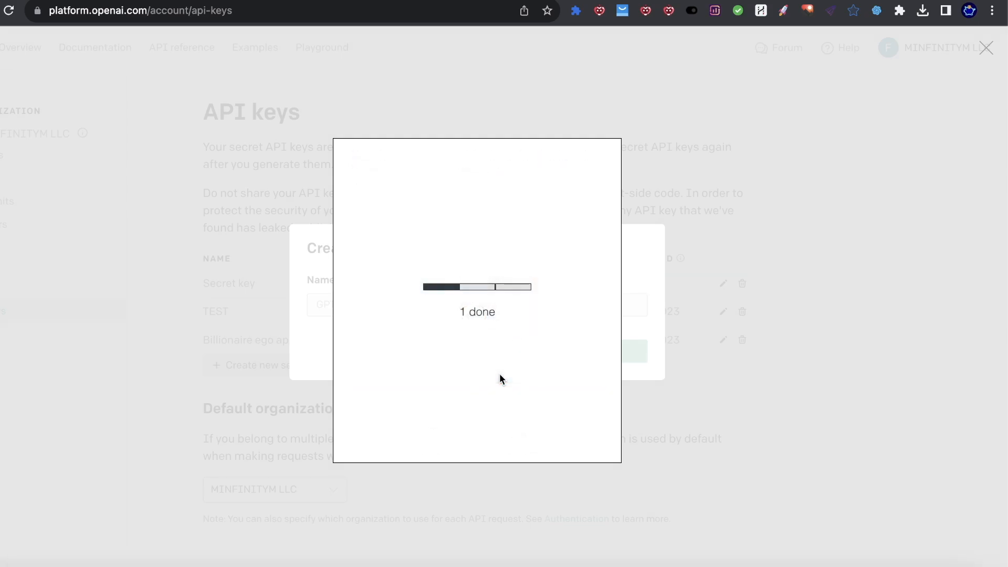
# Step: Rotate the dog and then the elephant to match the hand, submitting each round to finish verification
pyautogui.click(473, 316)
pyautogui.click(473, 315)
pyautogui.click(473, 316)
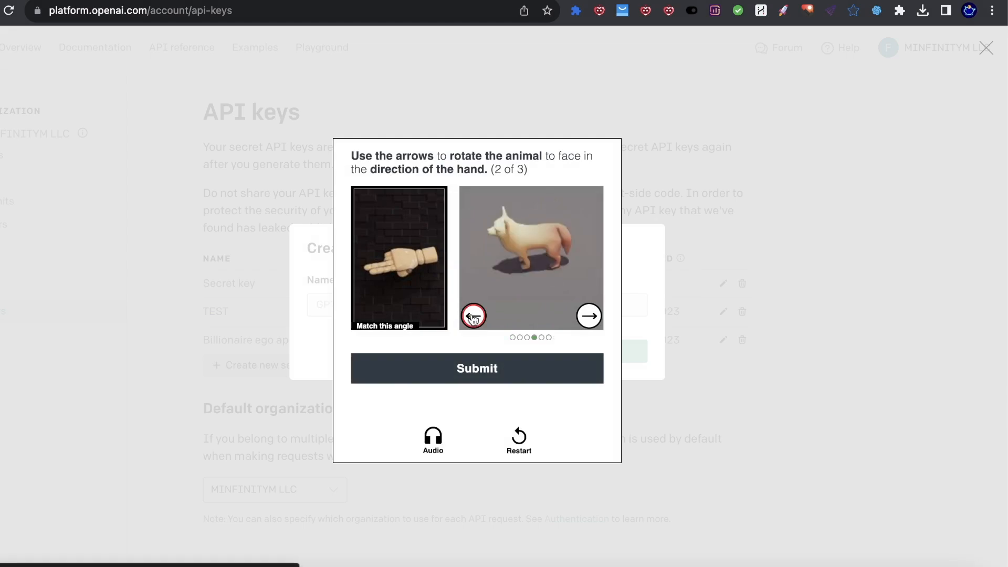
pyautogui.click(552, 370)
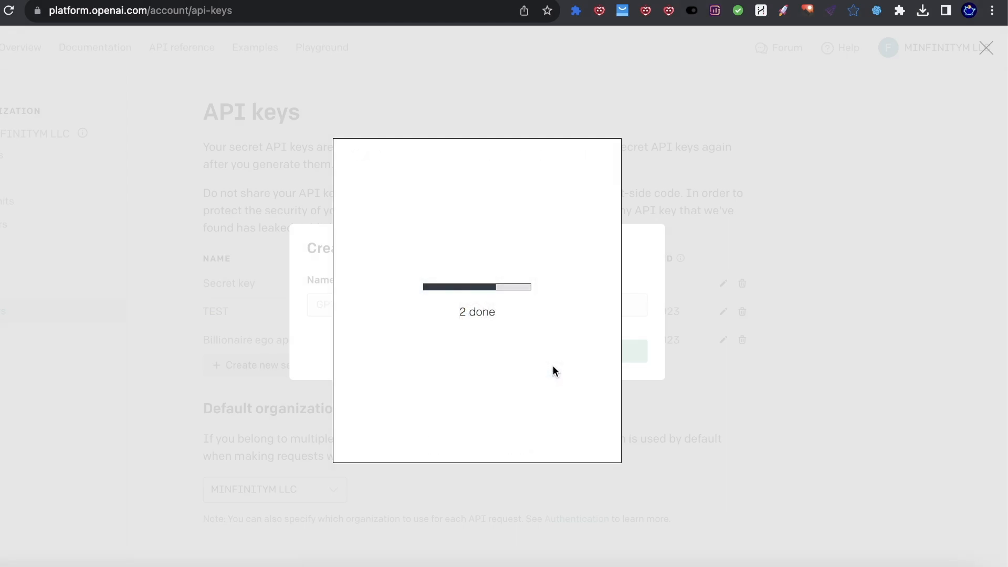
pyautogui.click(589, 316)
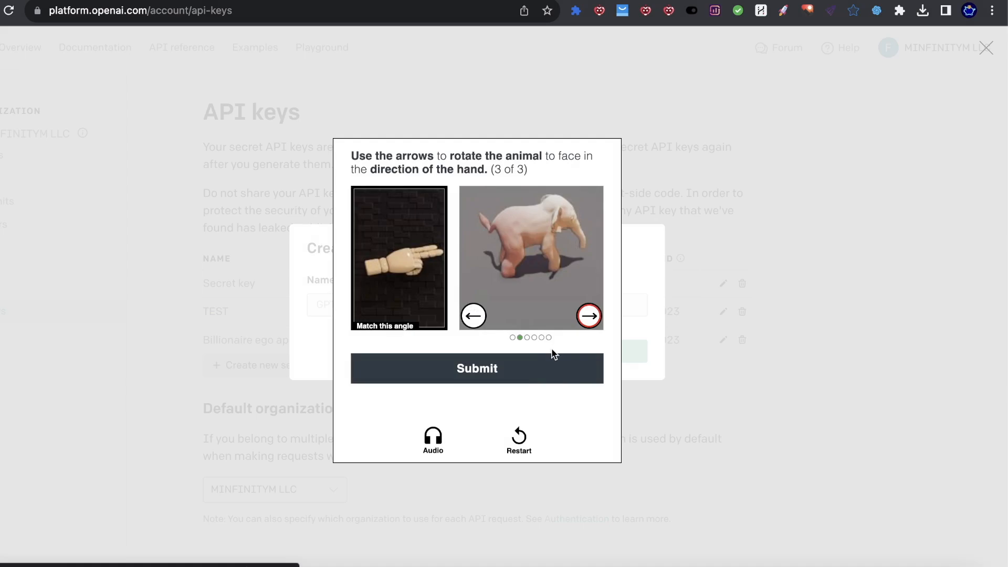
pyautogui.click(536, 364)
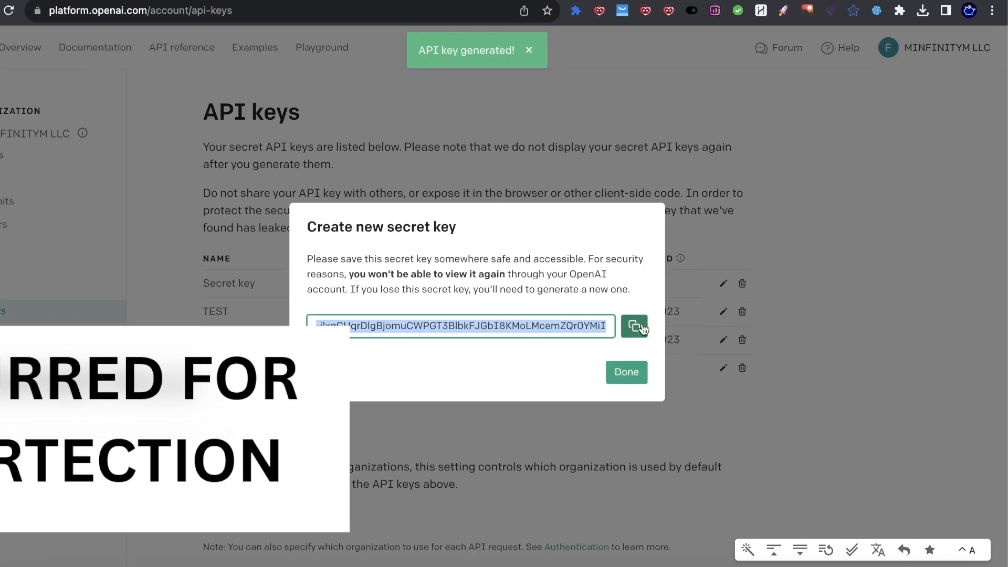
# Step: Paste the new OpenAI secret key into the extension's API Key field, blur it, and save
pyautogui.click(644, 328)
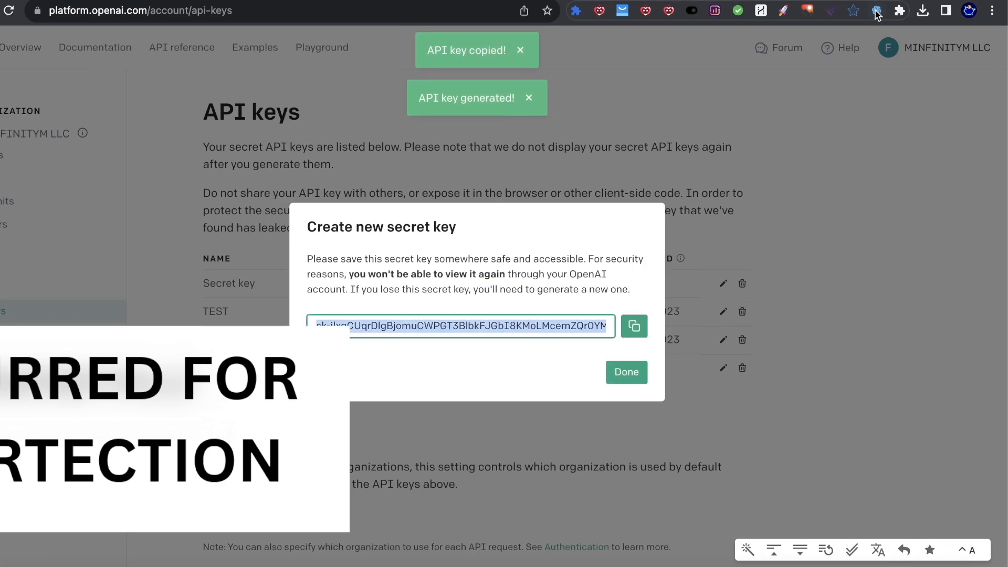
pyautogui.click(877, 11)
pyautogui.click(577, 139)
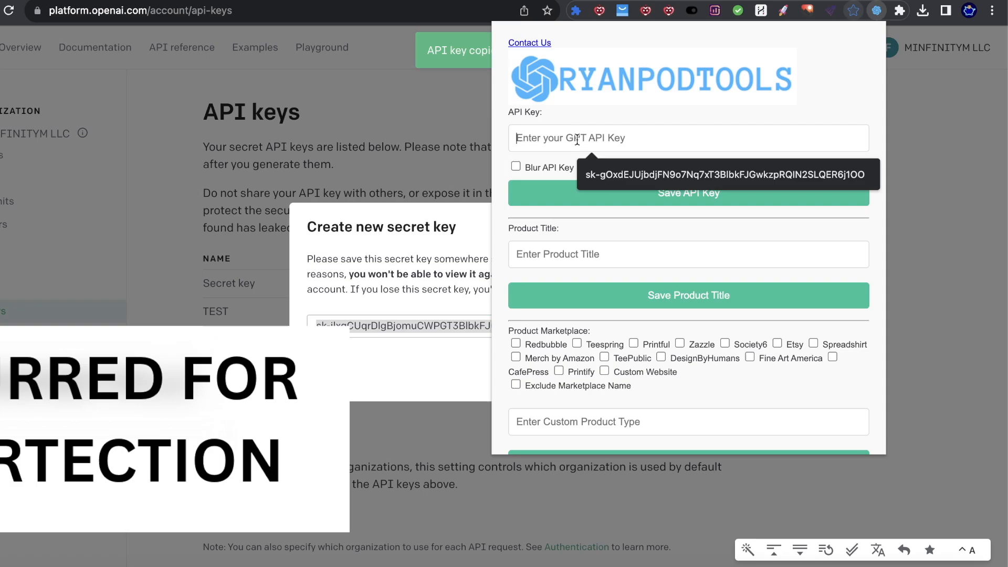
pyautogui.press('super+v')
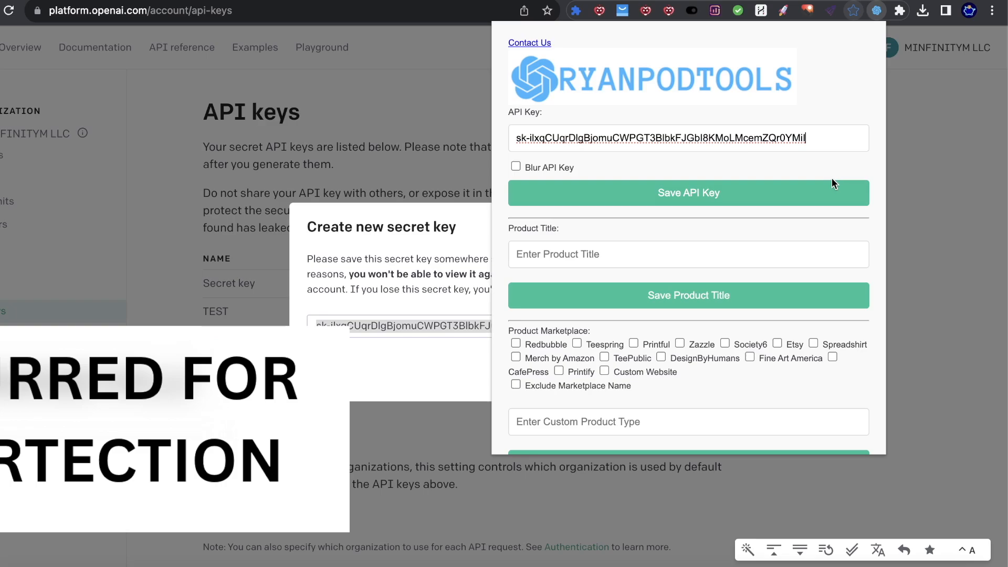
pyautogui.click(516, 166)
pyautogui.click(646, 193)
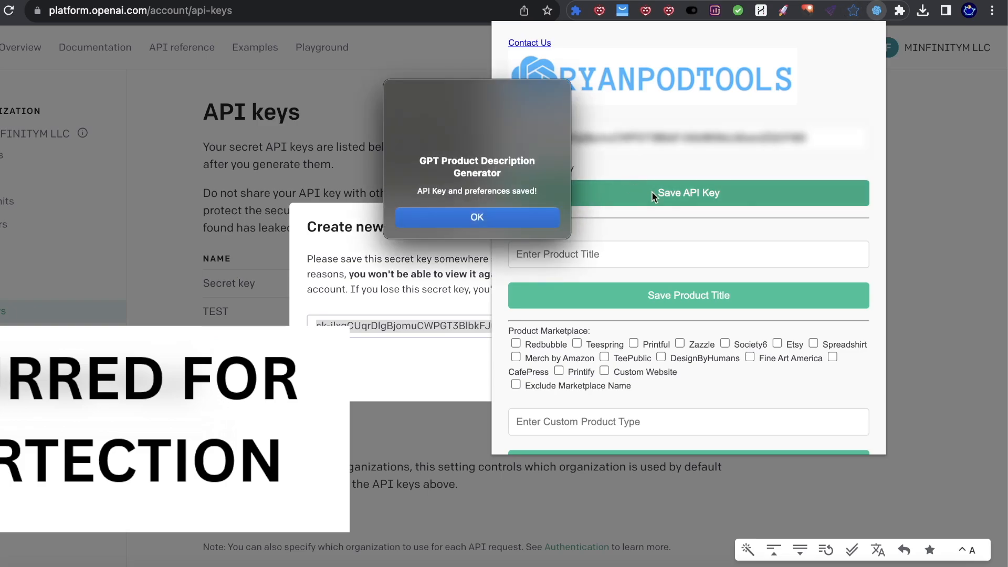
pyautogui.moveTo(497, 114); pyautogui.dragTo(524, 113)
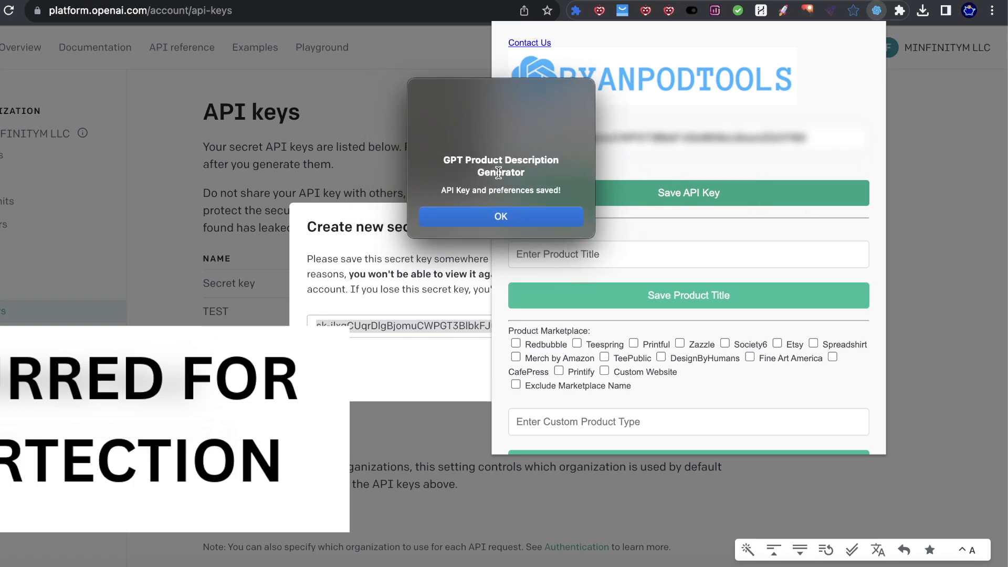
pyautogui.moveTo(451, 190); pyautogui.dragTo(558, 195)
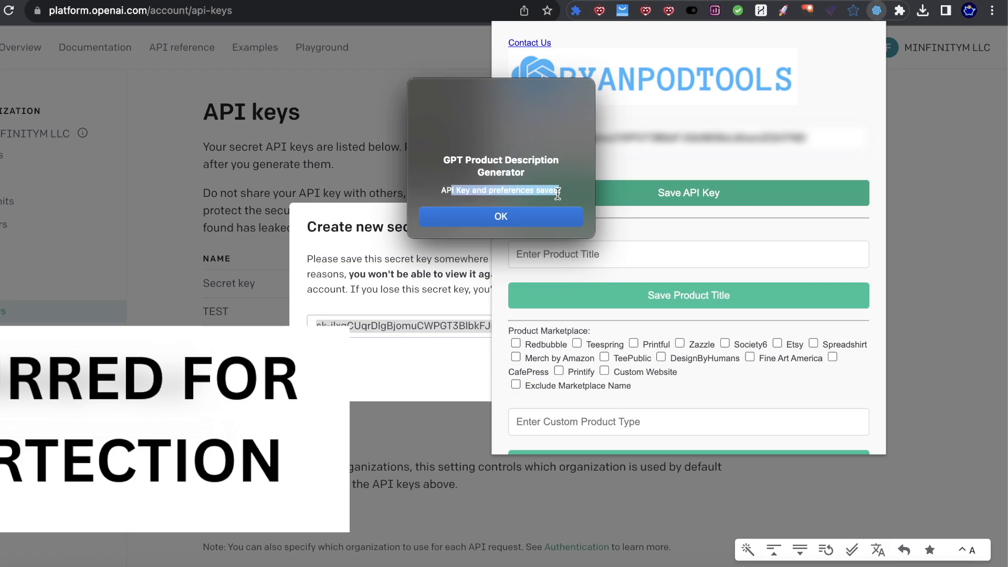
pyautogui.click(516, 215)
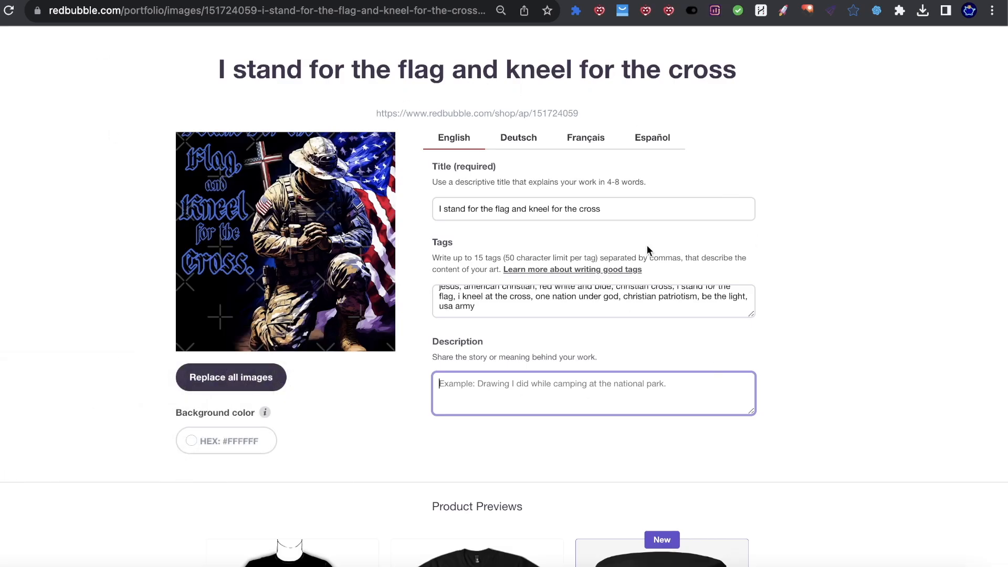
# Step: Save the Redbubble title 'I stand for the flag and kneel for the cross' as the extension's Product Title
pyautogui.click(877, 12)
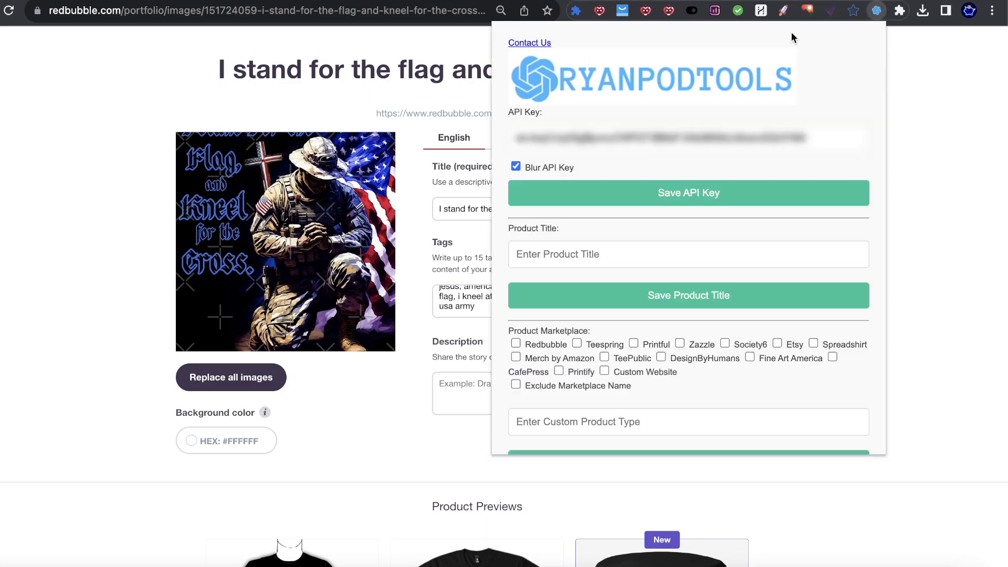
pyautogui.scroll(-3, 650, 98)
pyautogui.scroll(-2, 650, 99)
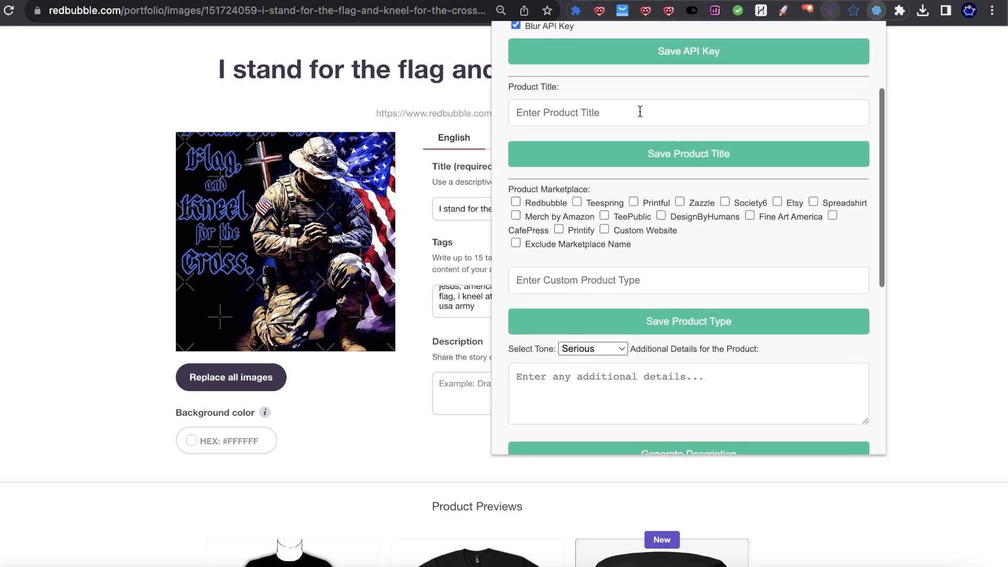
pyautogui.click(946, 164)
pyautogui.moveTo(651, 216); pyautogui.dragTo(502, 197)
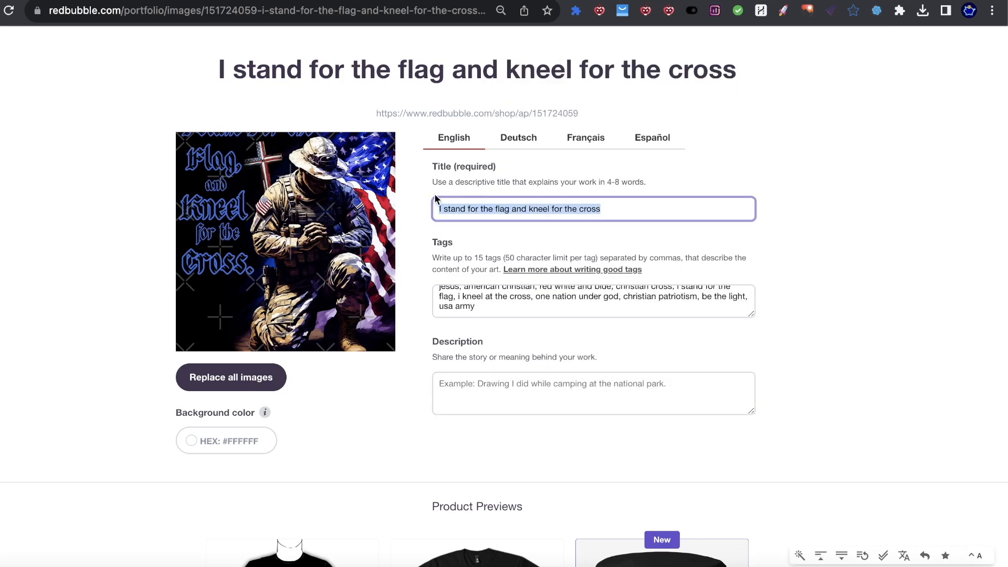
pyautogui.click(876, 11)
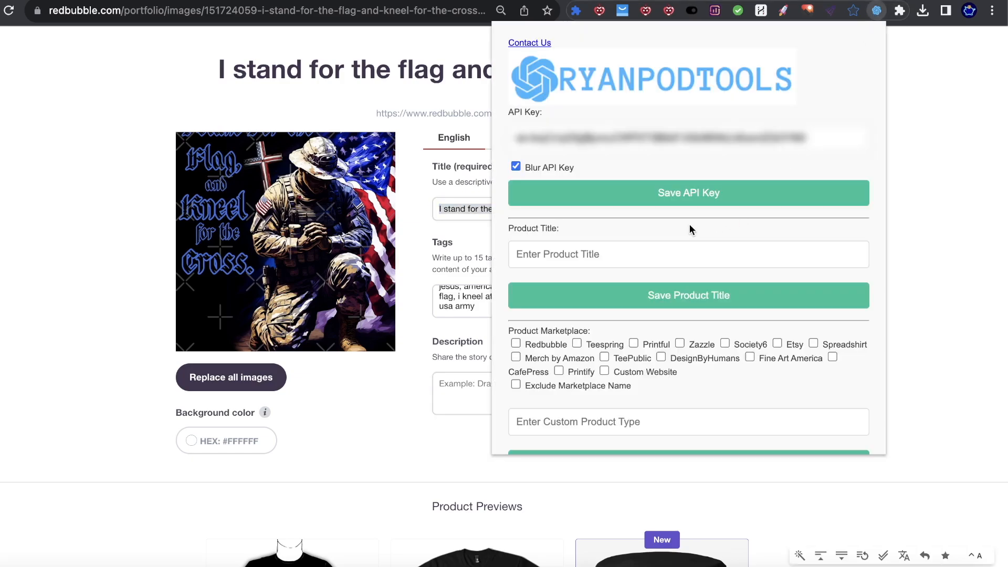
pyautogui.press('super+v')
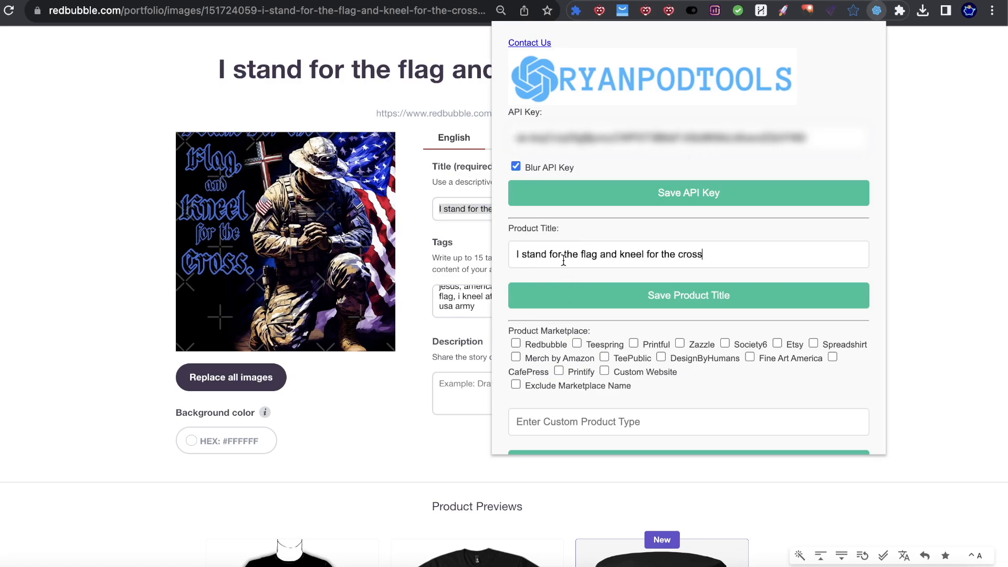
pyautogui.click(682, 309)
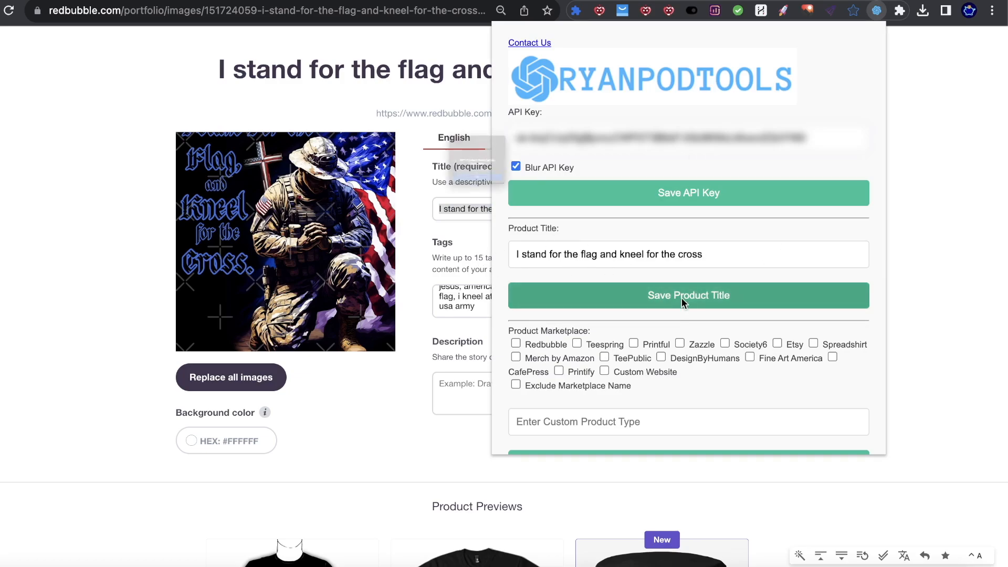
pyautogui.click(496, 216)
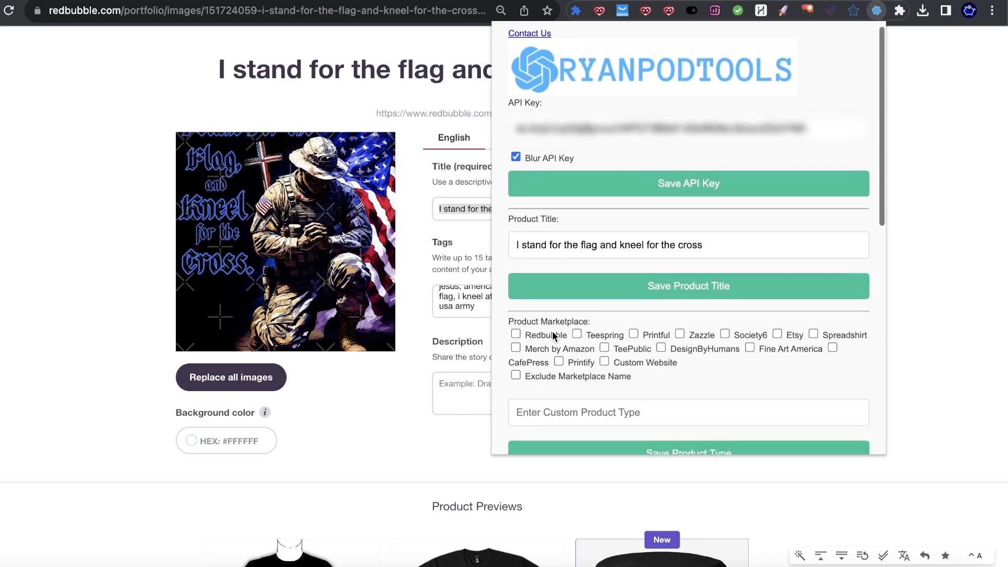
pyautogui.scroll(-2, 555, 394)
pyautogui.click(139, 86)
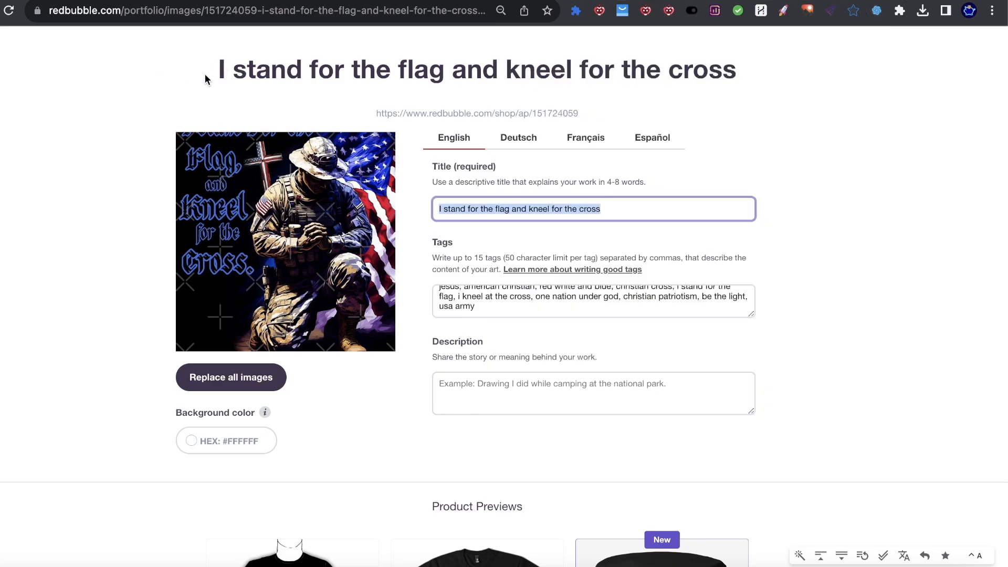
# Step: Tick Redbubble and Exclude Marketplace Name in the extension and save the product type
pyautogui.scroll(3, 336, 226)
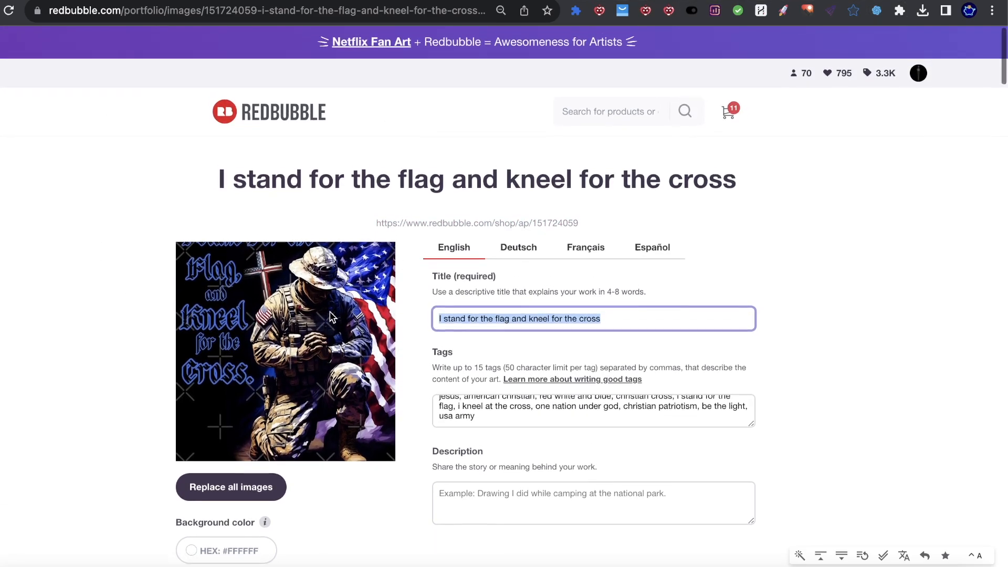
pyautogui.scroll(-1, 458, 263)
pyautogui.click(877, 15)
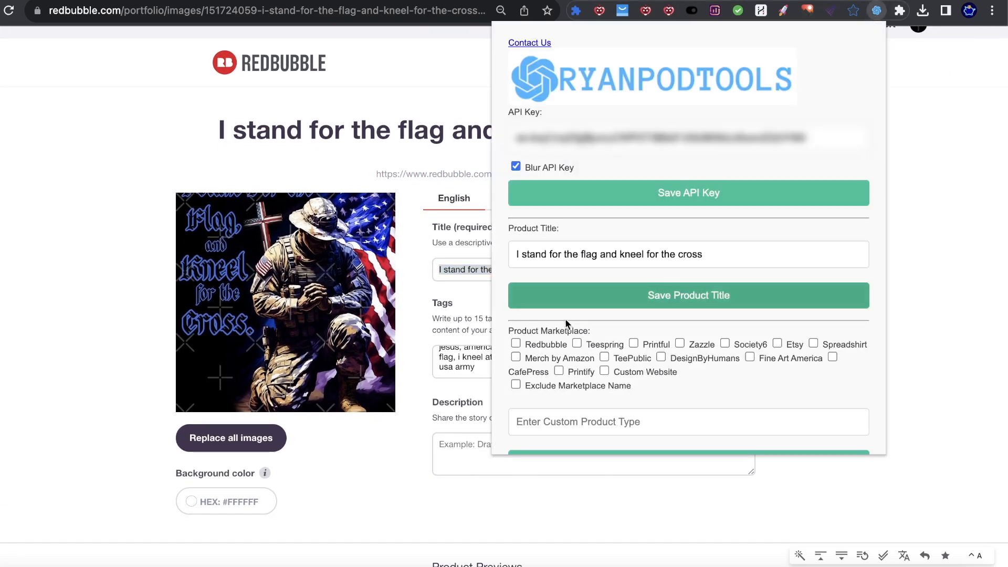
pyautogui.scroll(-2, 528, 342)
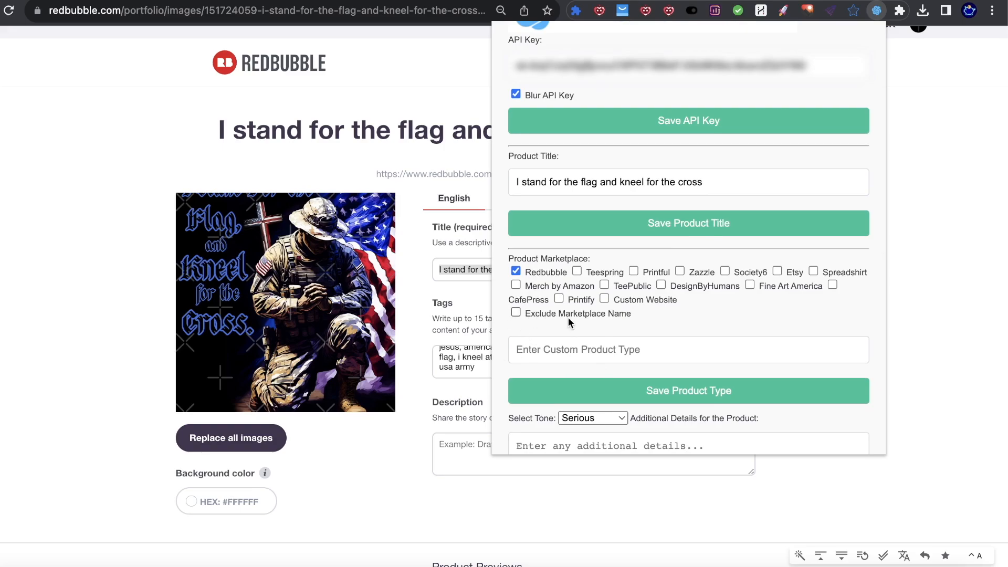
pyautogui.moveTo(609, 321); pyautogui.dragTo(632, 317)
pyautogui.click(516, 312)
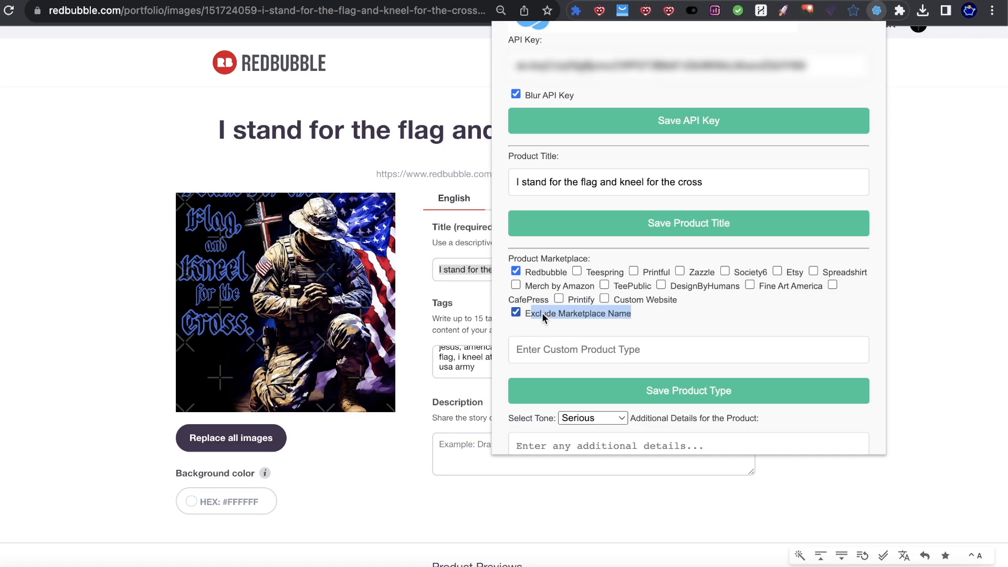
pyautogui.click(583, 313)
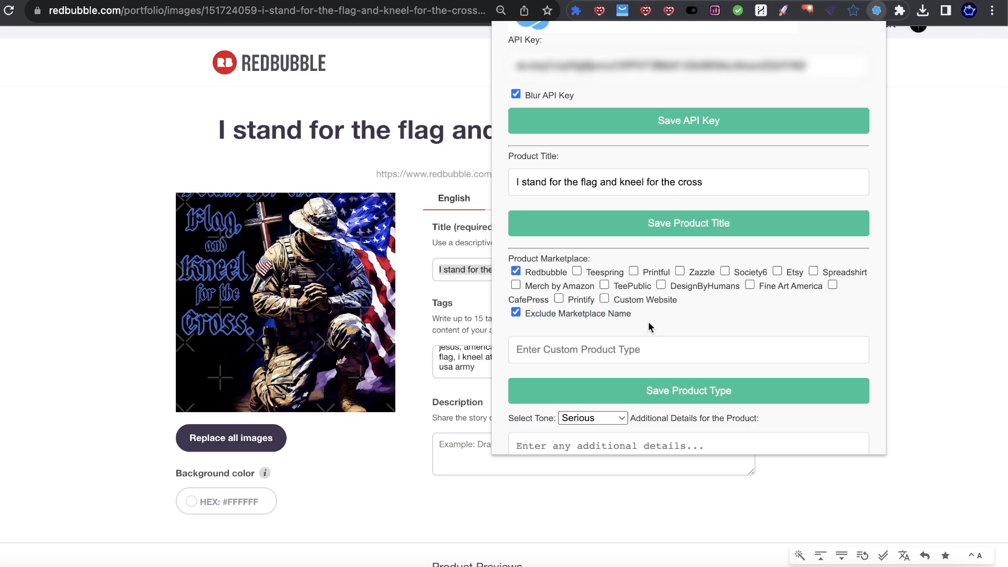
pyautogui.scroll(-2, 648, 321)
pyautogui.scroll(-1, 645, 321)
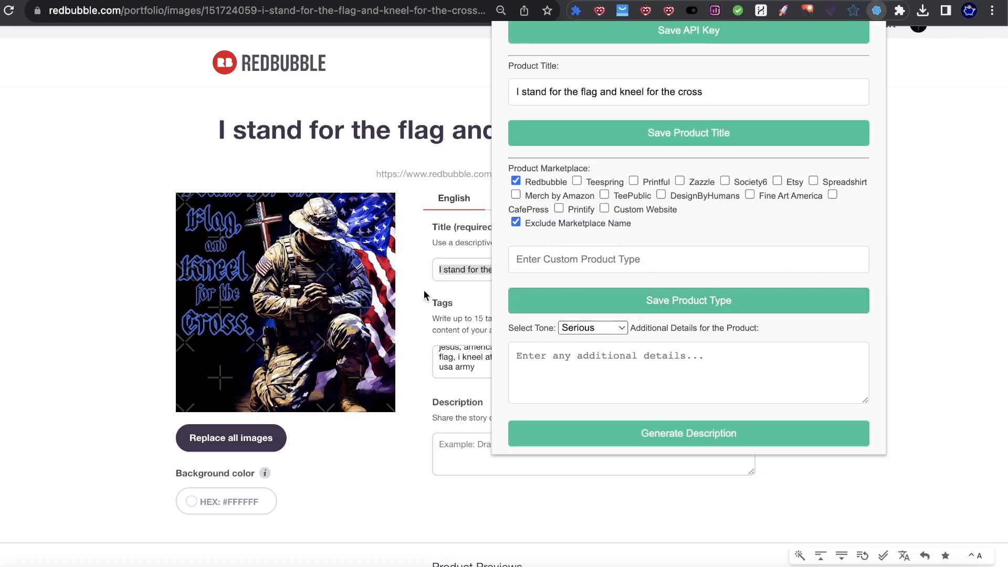
pyautogui.click(661, 305)
pyautogui.click(512, 221)
pyautogui.scroll(-2, 661, 269)
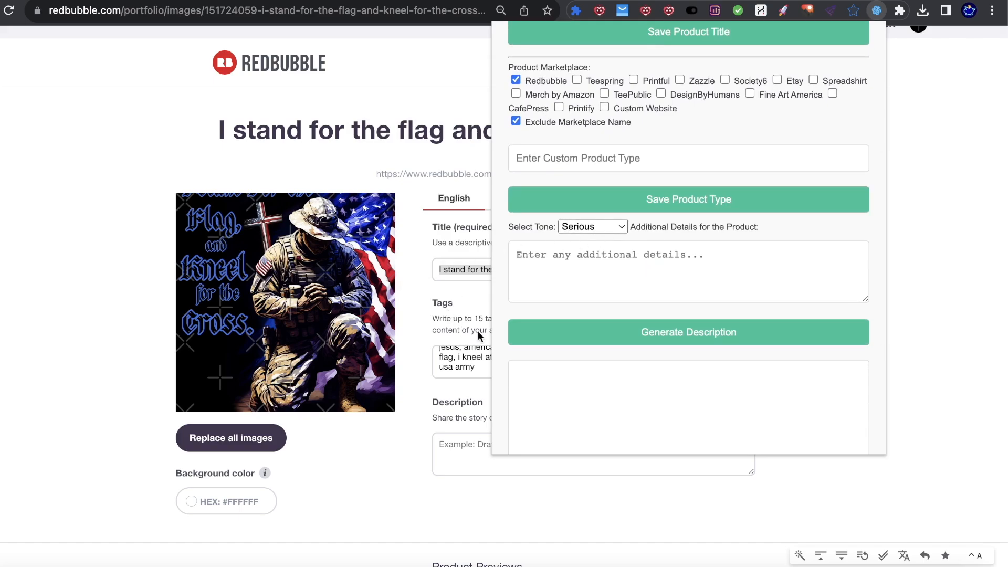
# Step: Set the description tone to Empowering
pyautogui.click(592, 227)
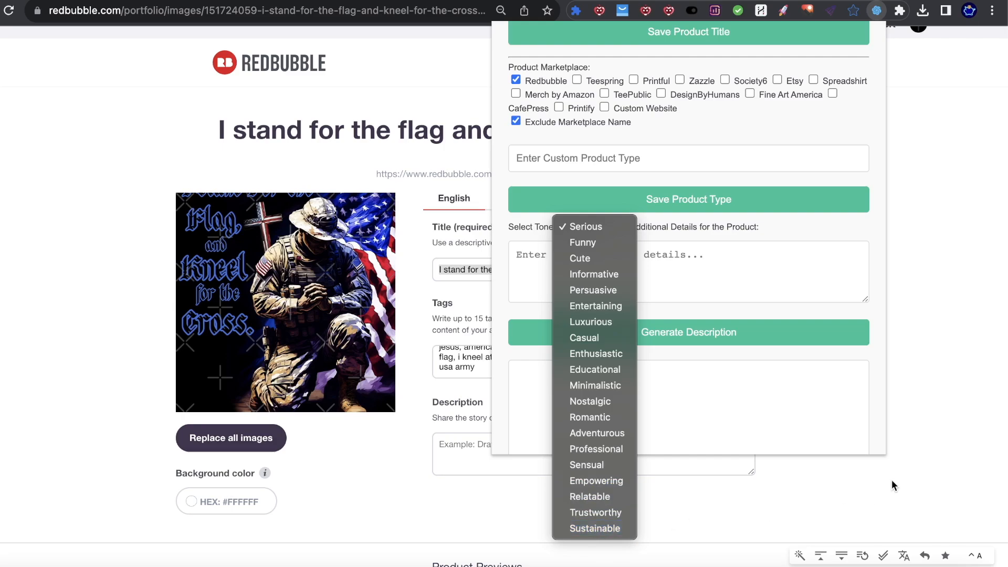
pyautogui.click(918, 466)
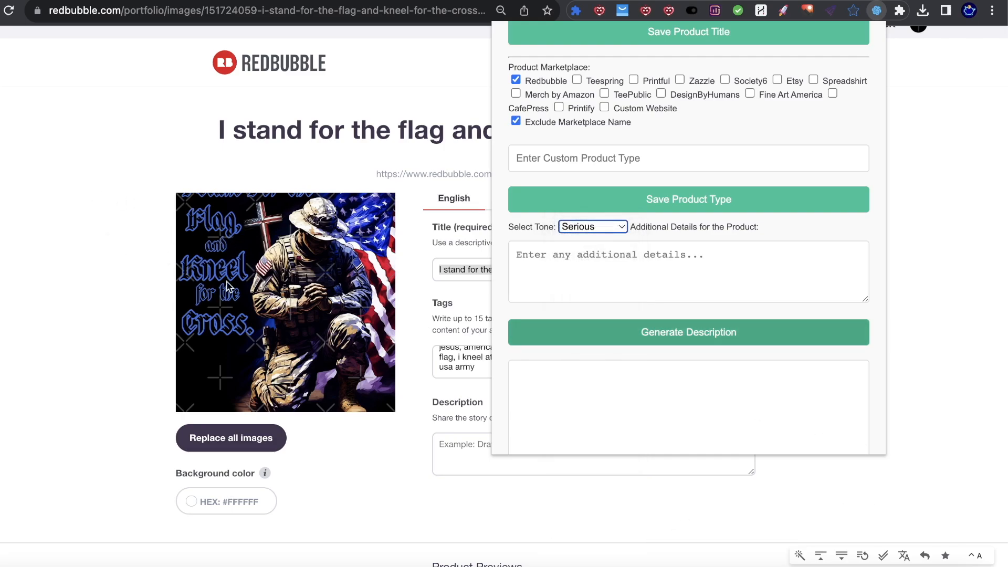
pyautogui.click(593, 225)
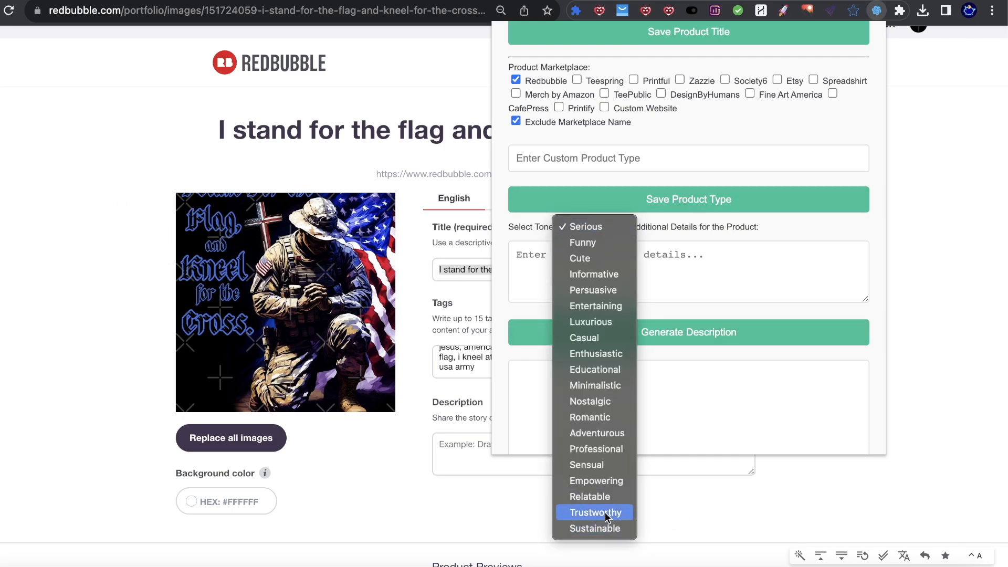
pyautogui.click(588, 481)
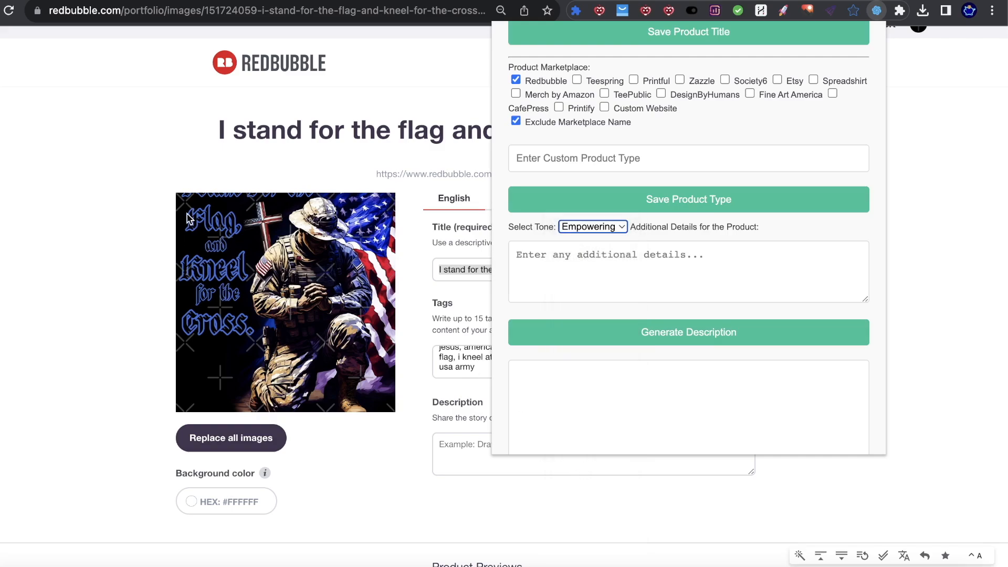
pyautogui.scroll(3, 562, 154)
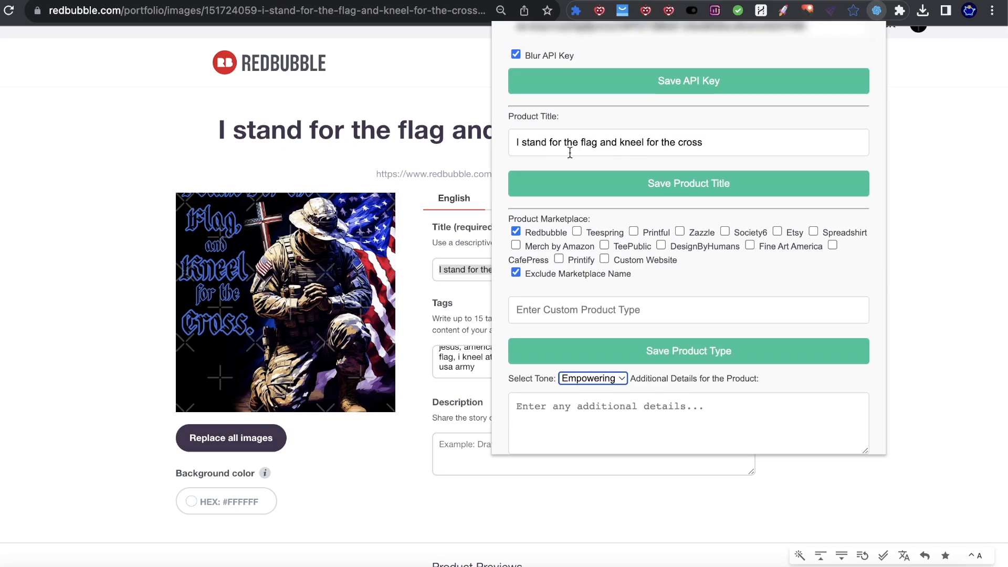
pyautogui.scroll(-2, 653, 302)
# Step: Enter 'this is a christian focused design' as the additional details
pyautogui.click(646, 315)
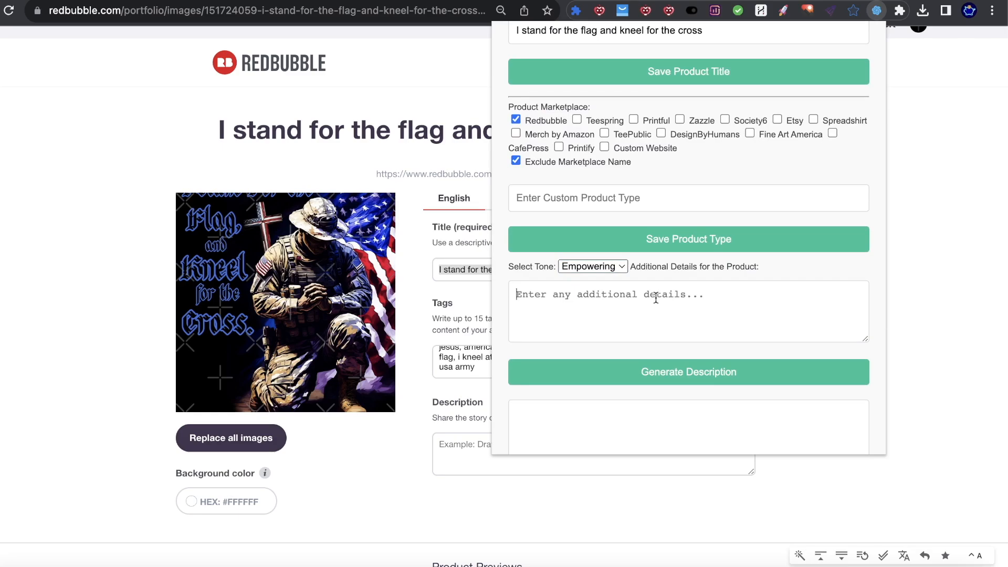
pyautogui.write('this i')
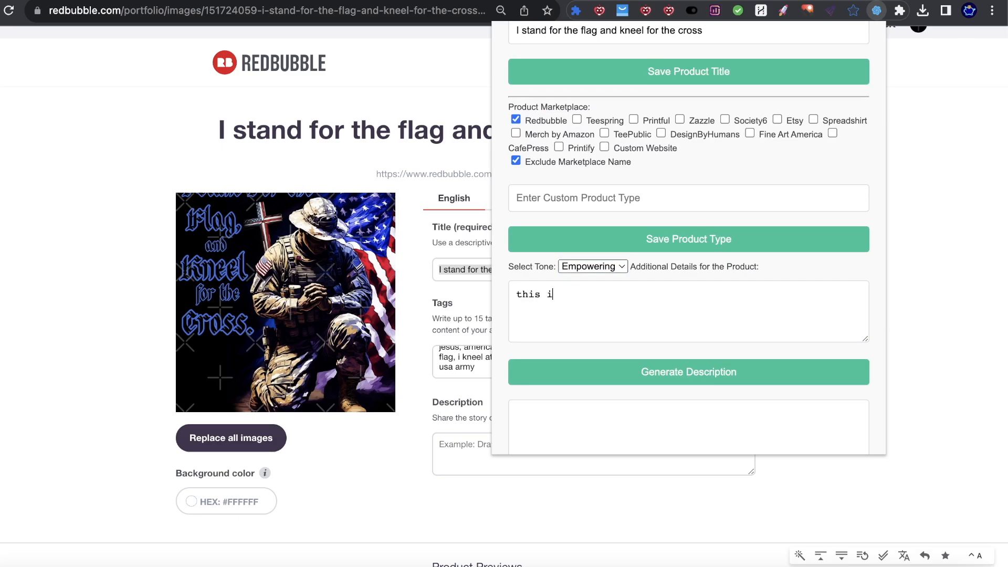
pyautogui.write('s a christian')
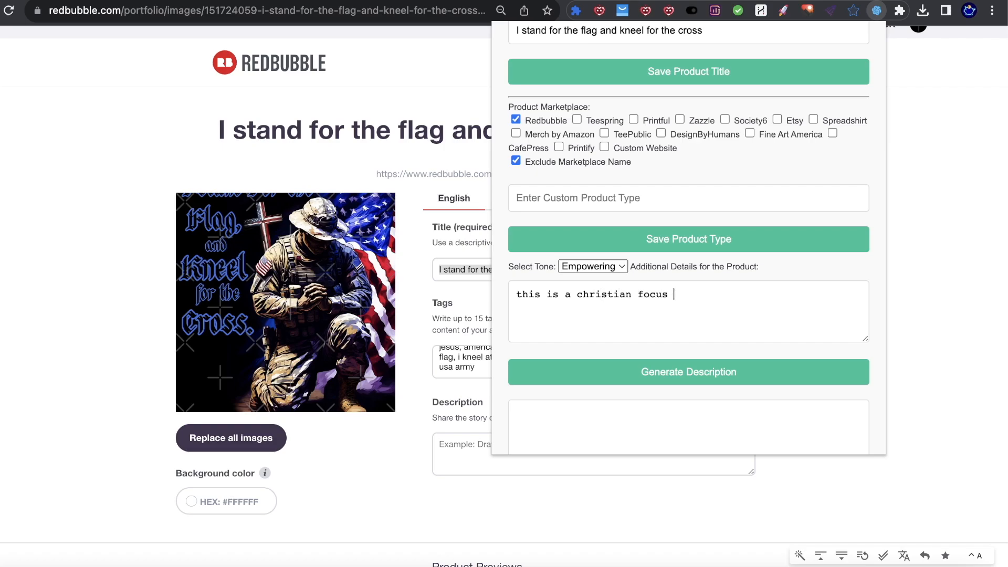
pyautogui.write(' focused design')
pyautogui.scroll(-1, 725, 304)
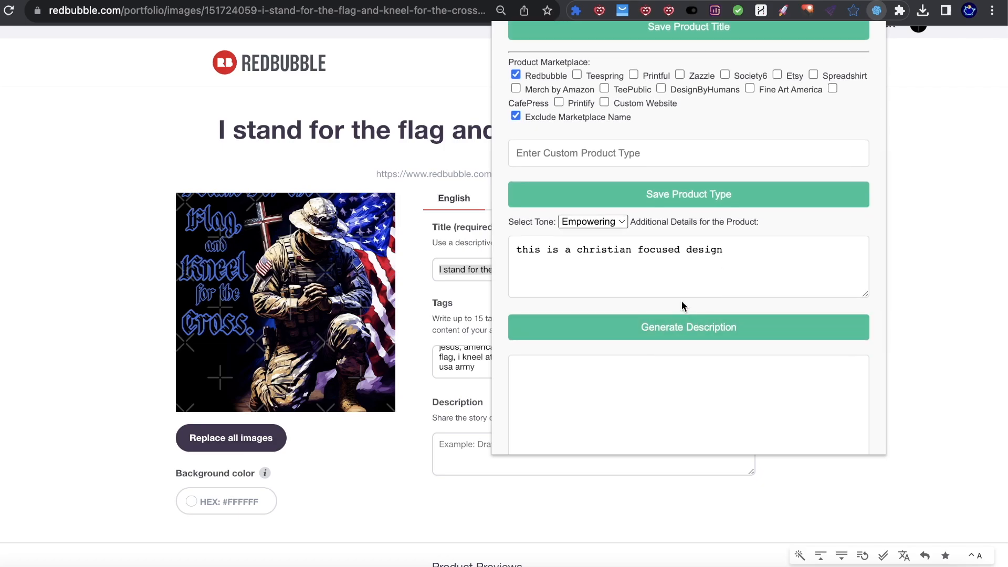
pyautogui.scroll(-4, 719, 311)
pyautogui.scroll(3, 729, 189)
pyautogui.scroll(1, 729, 189)
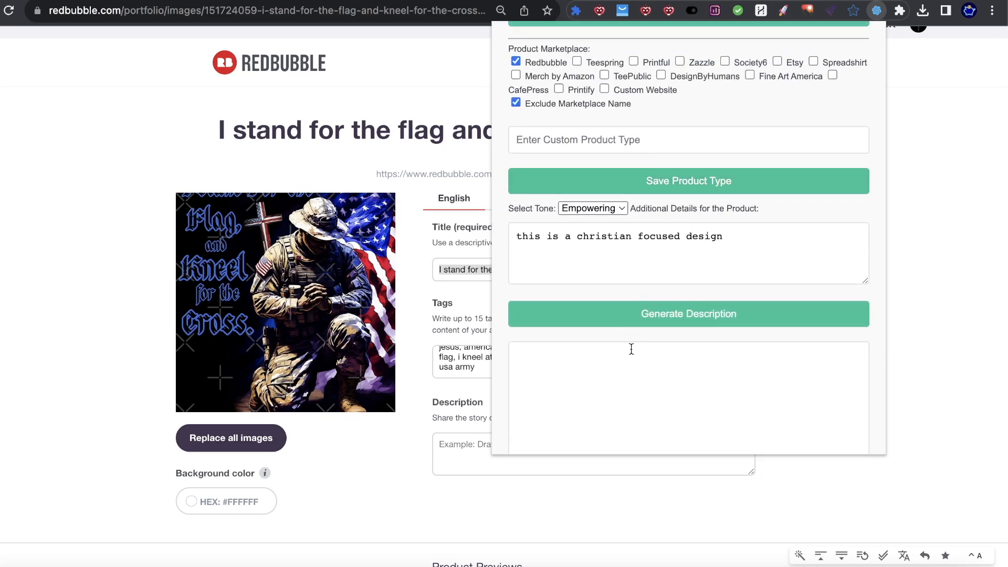
# Step: Generate the product description for the flag-and-cross design
pyautogui.click(677, 310)
pyautogui.scroll(-2, 675, 309)
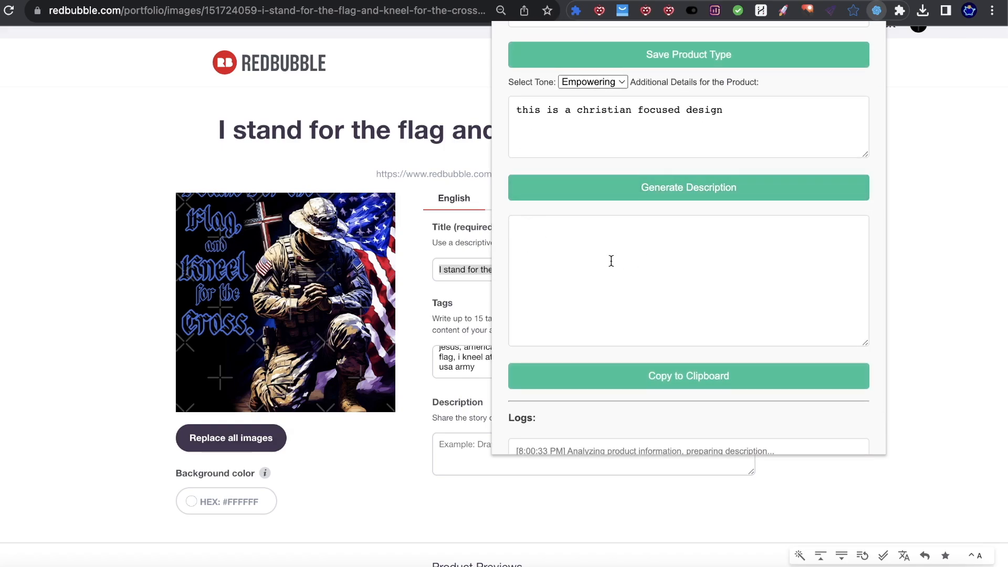
pyautogui.scroll(-2, 611, 261)
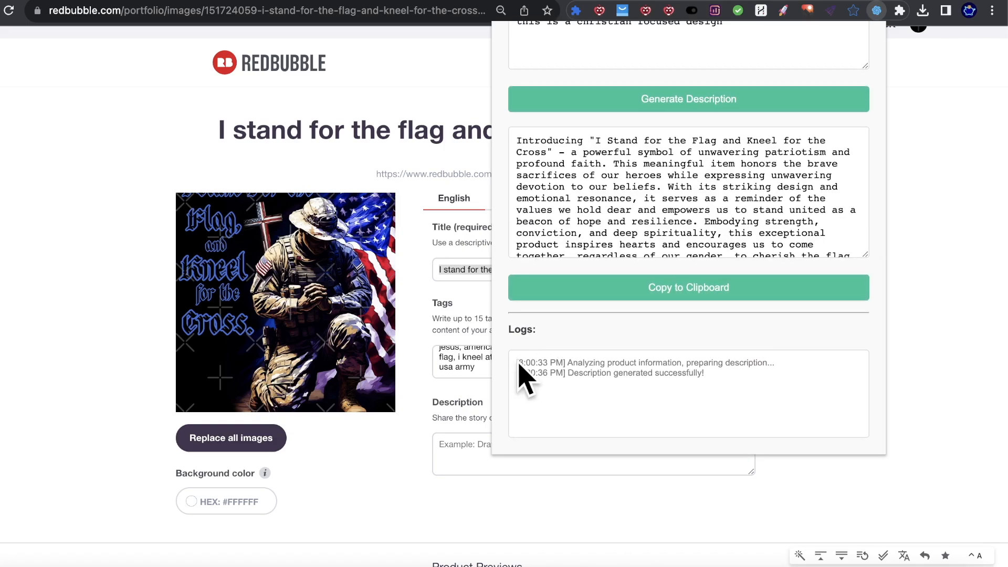
pyautogui.scroll(-1, 670, 217)
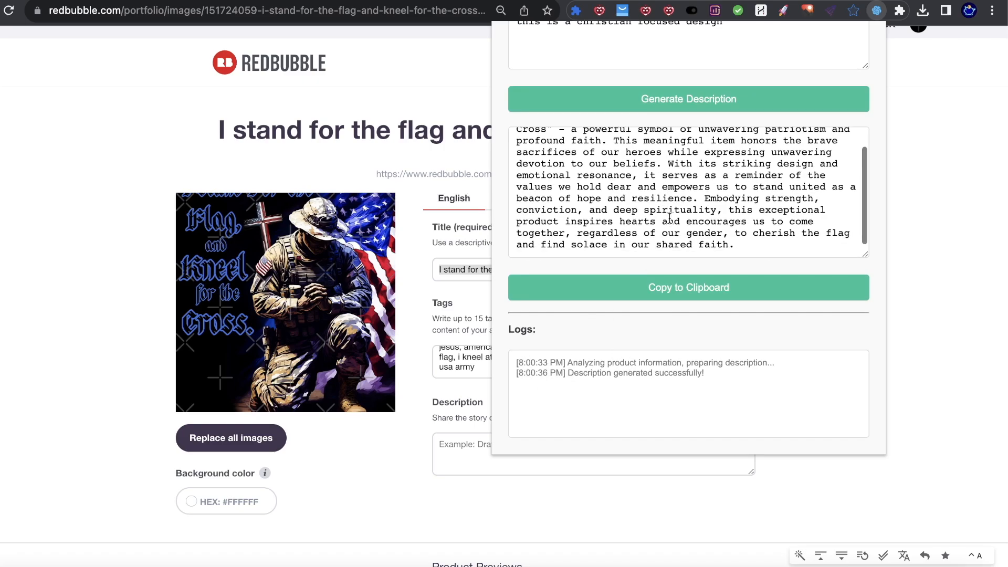
pyautogui.scroll(1, 598, 171)
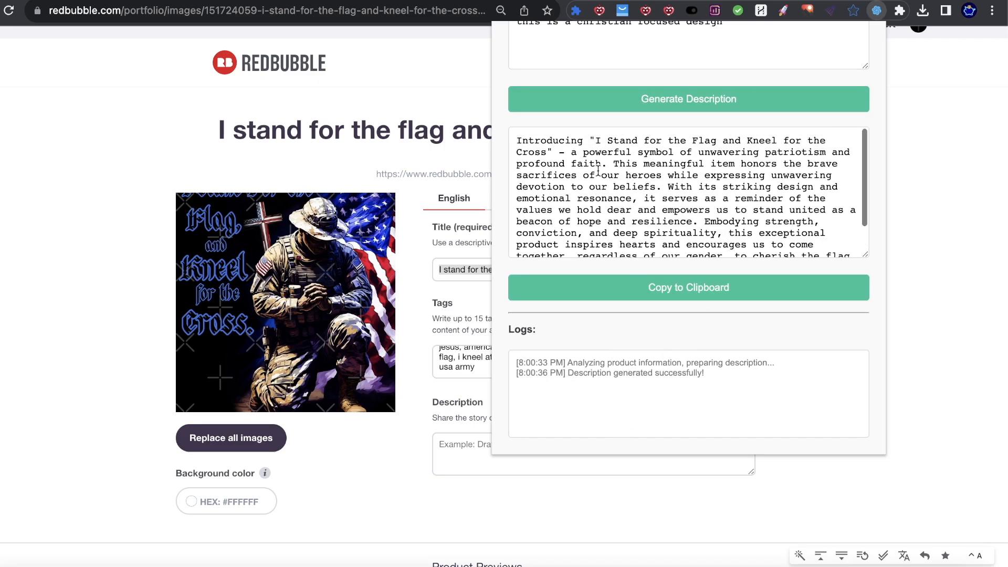
pyautogui.scroll(2, 574, 317)
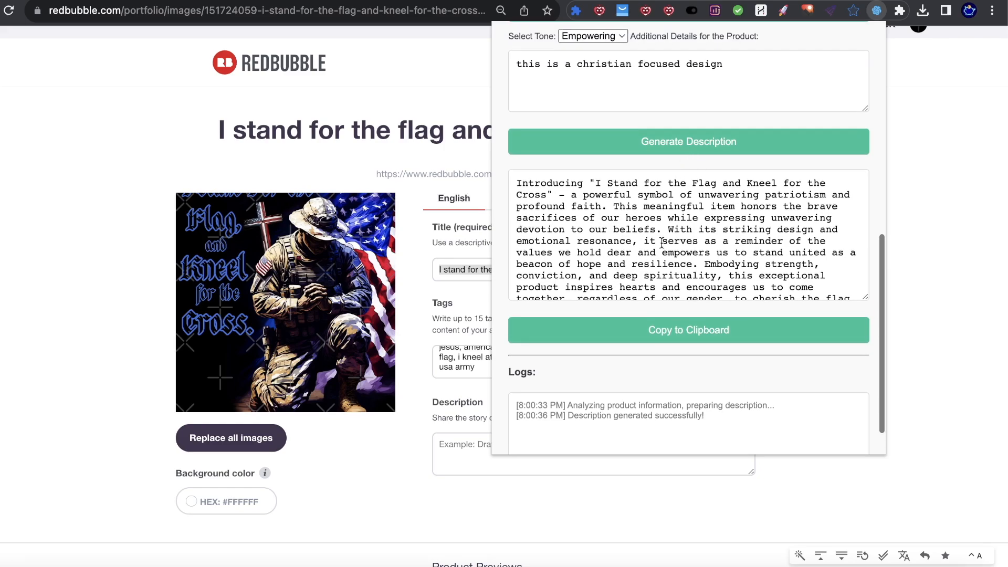
pyautogui.scroll(-2, 571, 391)
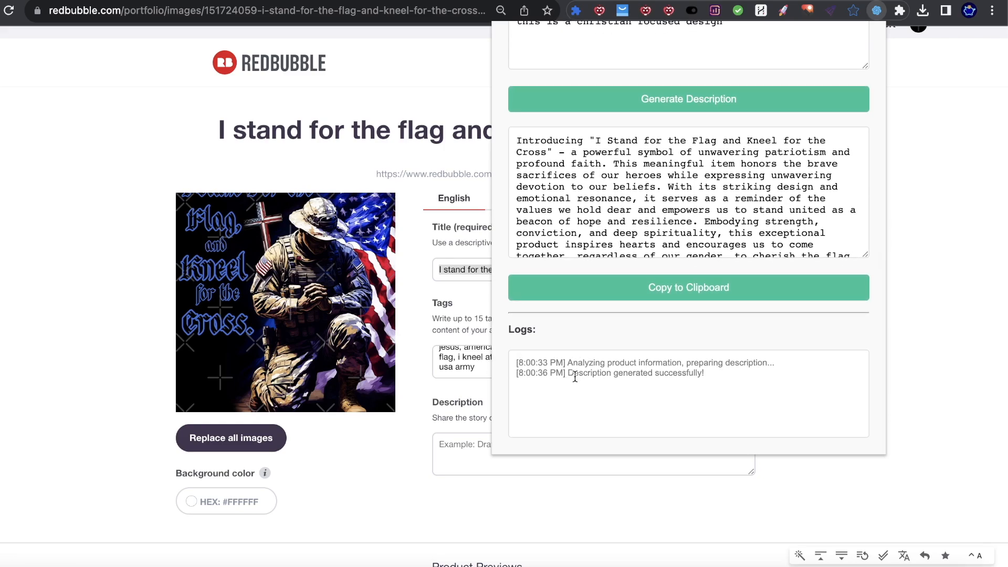
# Step: Confirm the log reports the description generated successfully, then copy it to the clipboard
pyautogui.moveTo(544, 362); pyautogui.dragTo(557, 370)
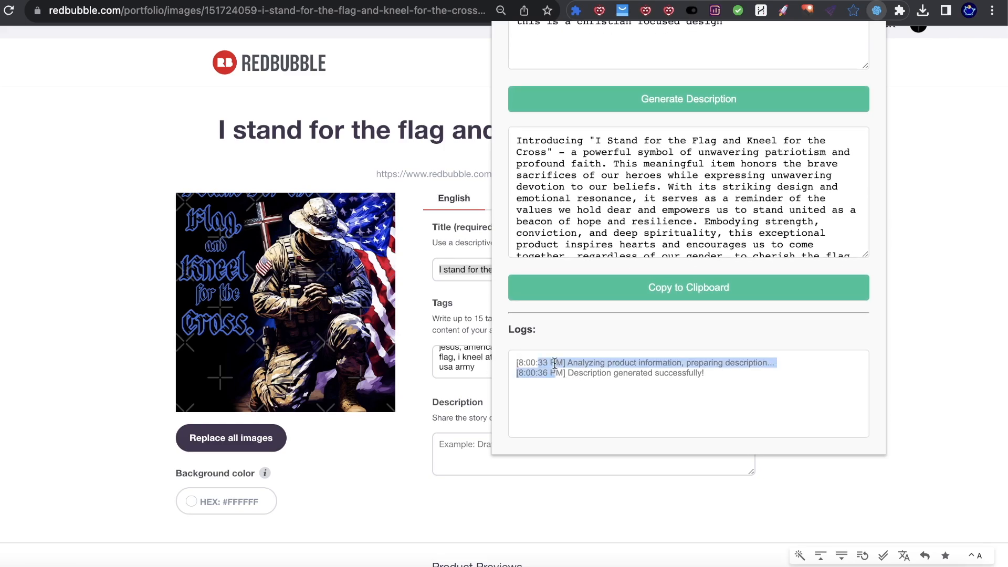
pyautogui.scroll(-2, 588, 183)
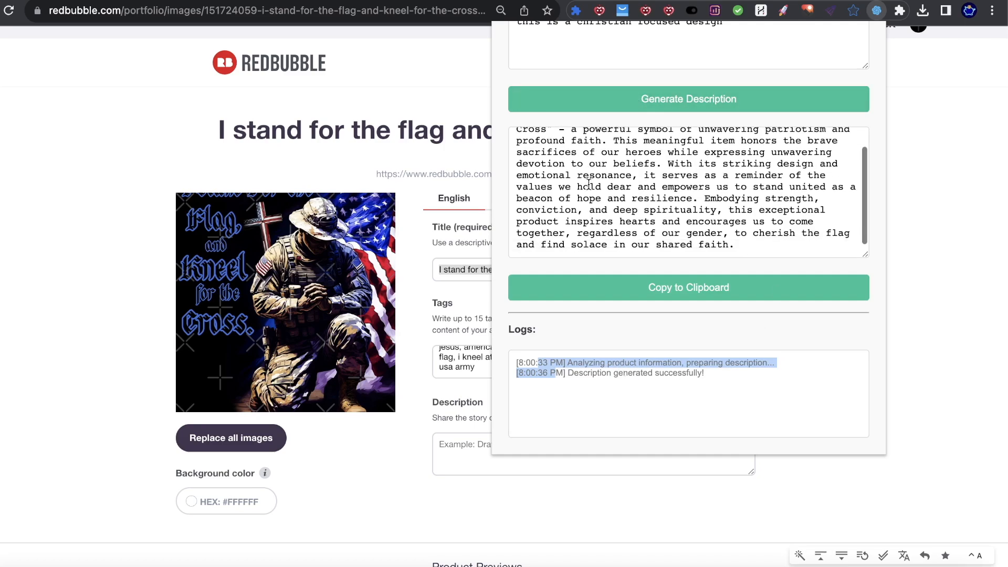
pyautogui.click(526, 361)
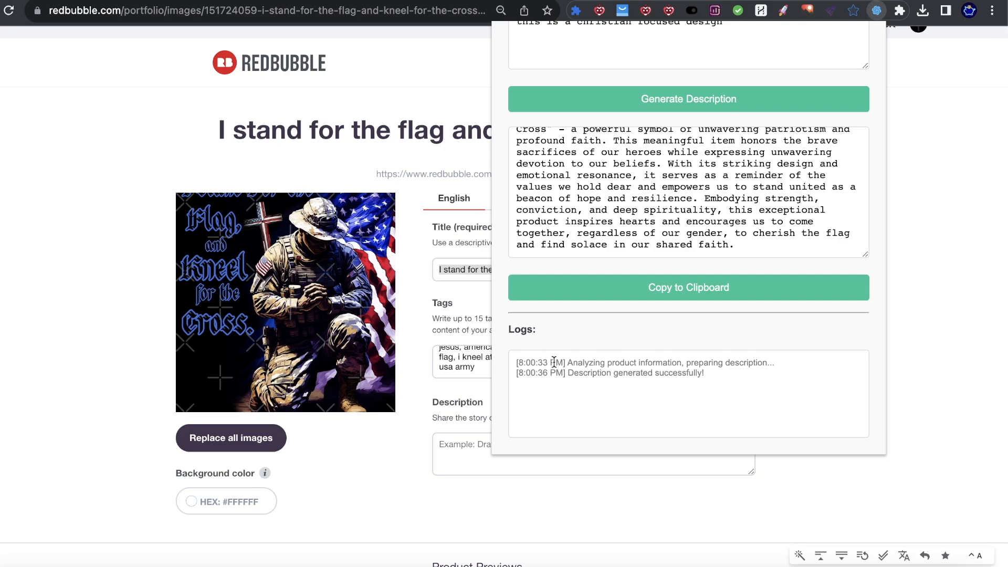
pyautogui.moveTo(577, 362); pyautogui.dragTo(743, 362)
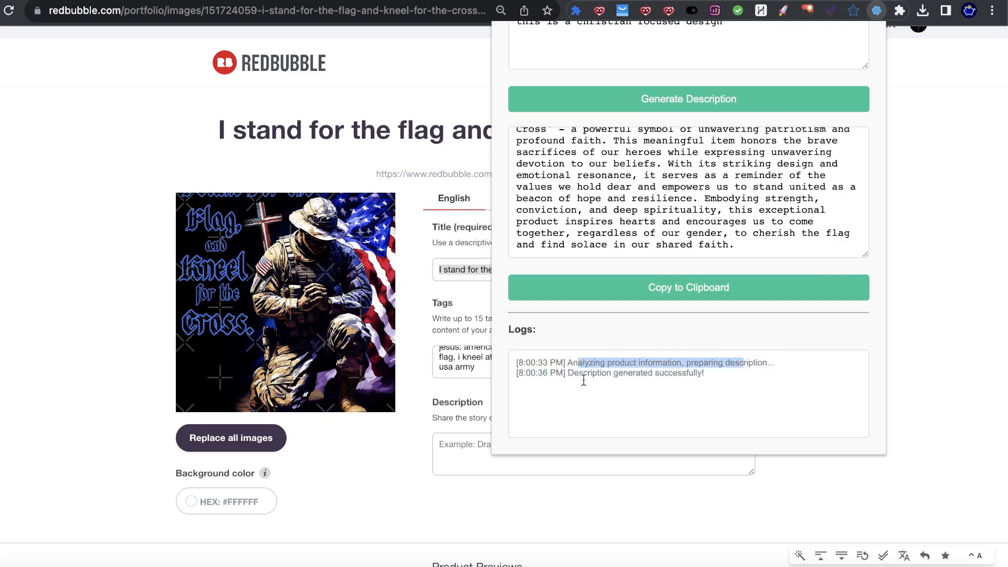
pyautogui.click(529, 373)
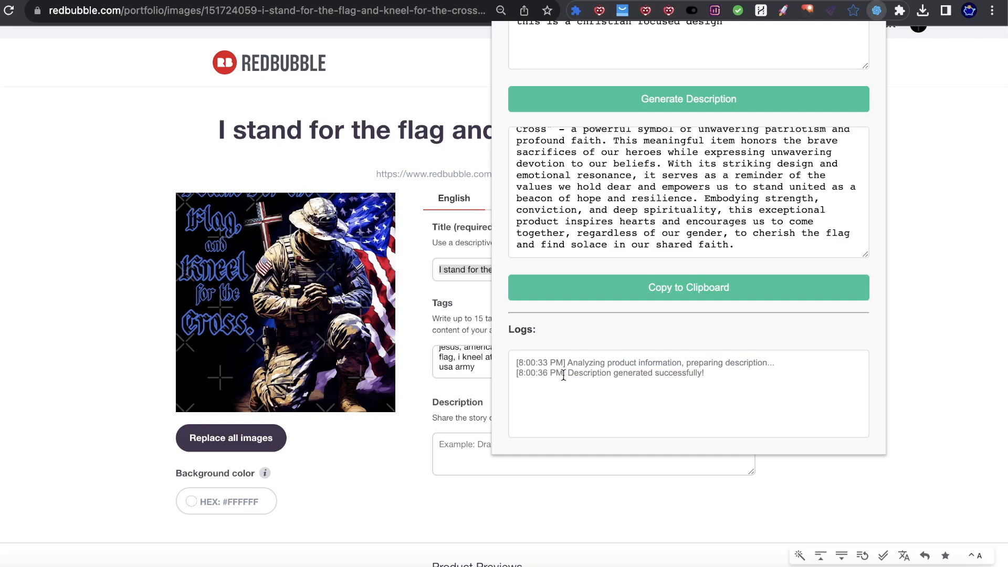
pyautogui.moveTo(573, 373); pyautogui.dragTo(701, 376)
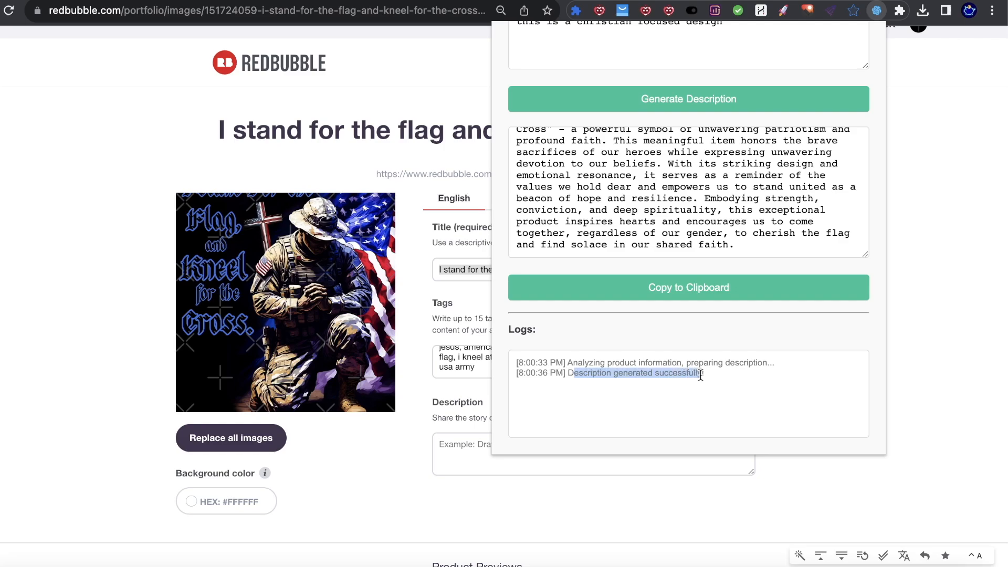
pyautogui.scroll(5, 630, 325)
pyautogui.scroll(-2, 658, 309)
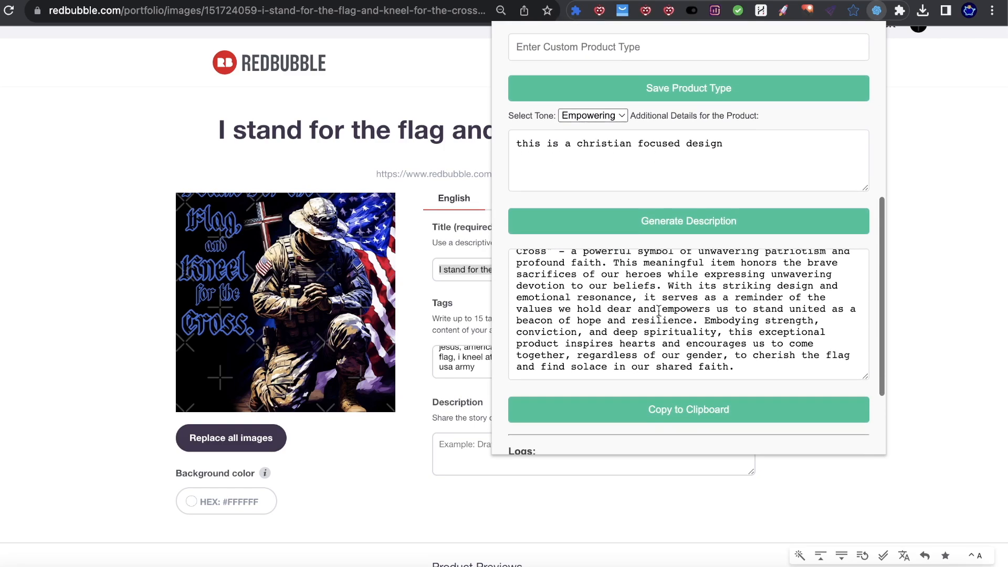
pyautogui.scroll(2, 658, 309)
pyautogui.click(716, 407)
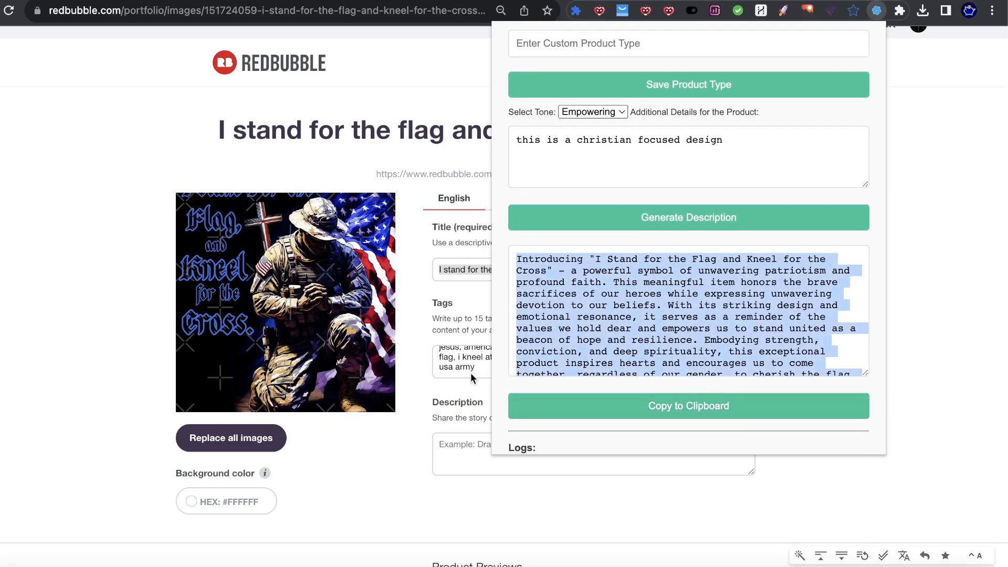
# Step: Paste the generated description into Redbubble's Description field and enlarge the box
pyautogui.click(489, 450)
pyautogui.click(488, 450)
pyautogui.hotkey('ctrl', 'v')
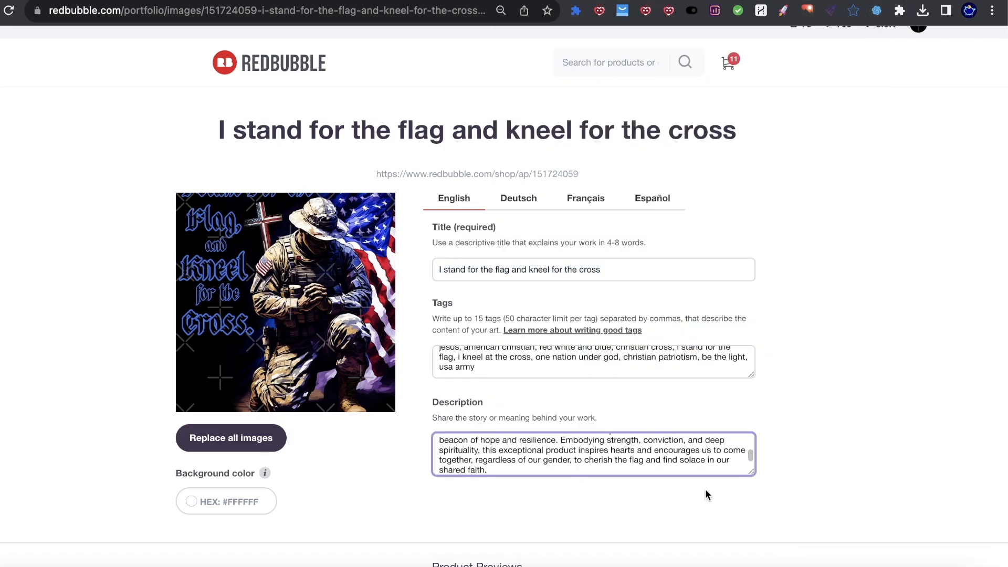
pyautogui.moveTo(753, 472); pyautogui.dragTo(771, 533)
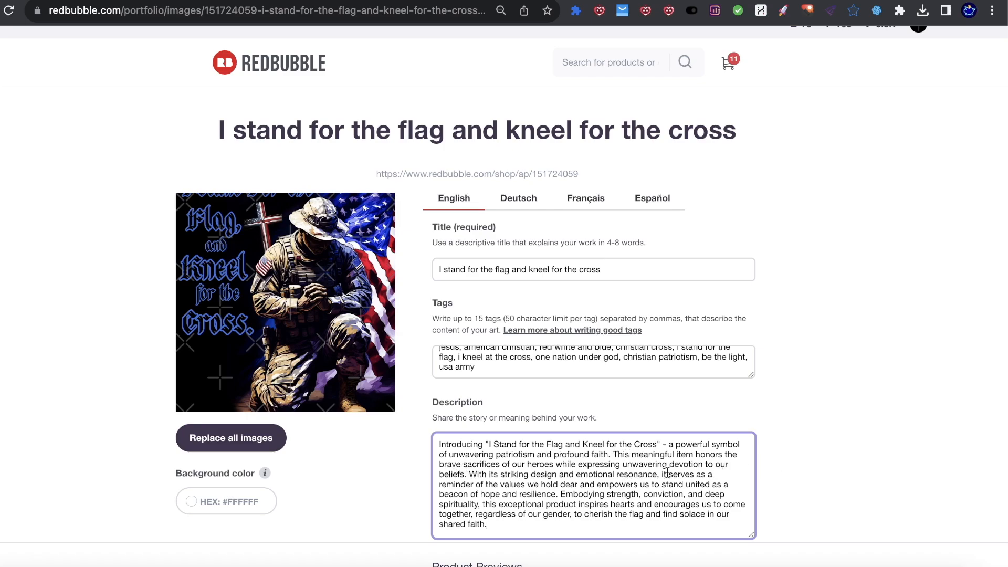
# Step: Review the pasted description's key sentences, from the striking design to cherishing the flag
pyautogui.moveTo(512, 464); pyautogui.dragTo(546, 483)
pyautogui.click(478, 472)
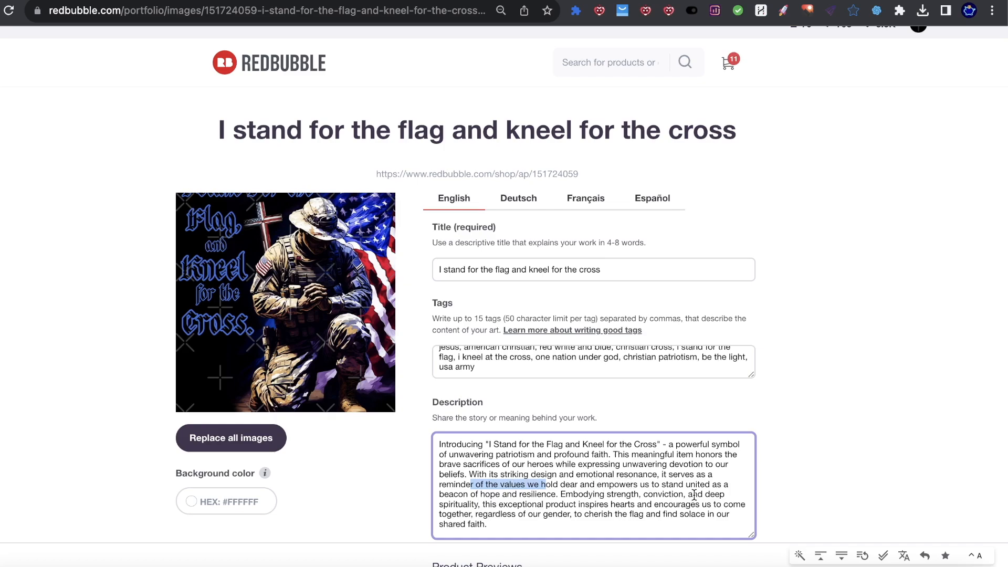
pyautogui.moveTo(559, 494); pyautogui.dragTo(698, 504)
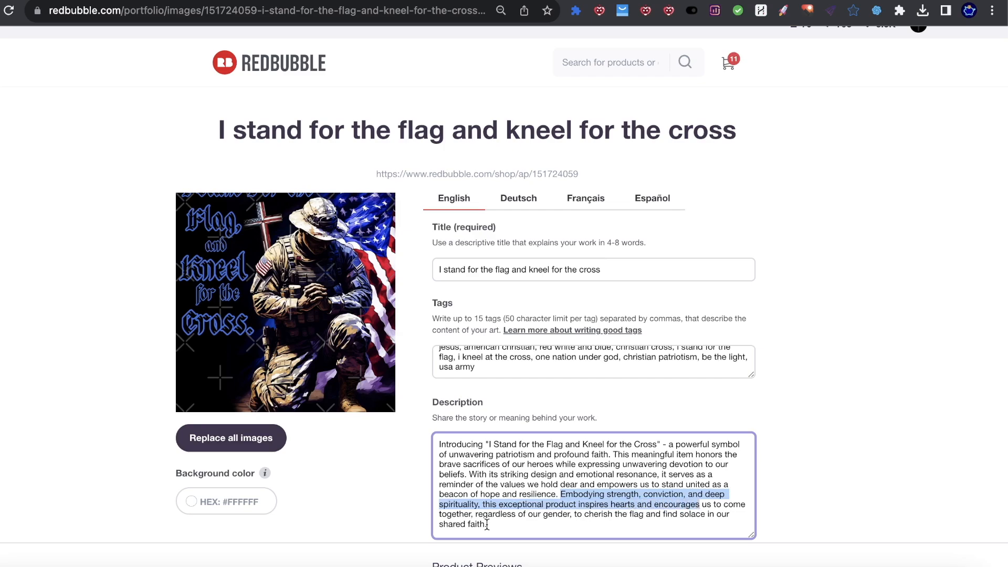
pyautogui.click(524, 515)
pyautogui.moveTo(589, 514); pyautogui.dragTo(643, 521)
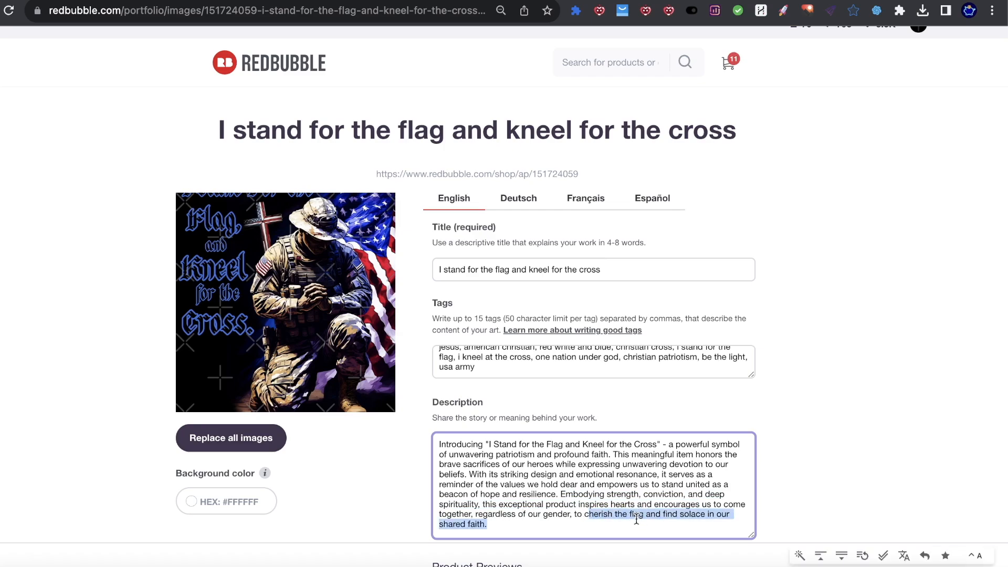
pyautogui.click(817, 511)
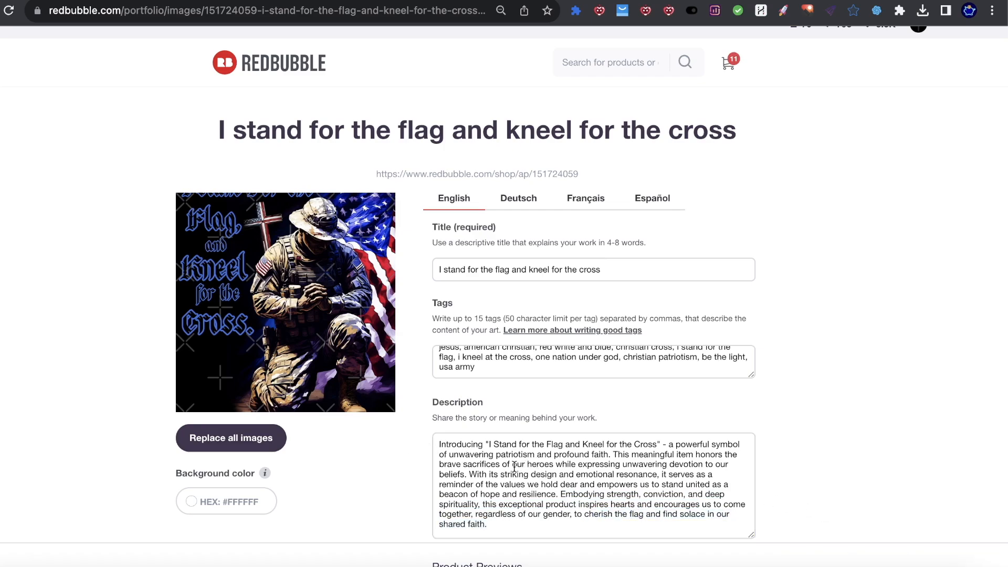
pyautogui.scroll(-13, 510, 464)
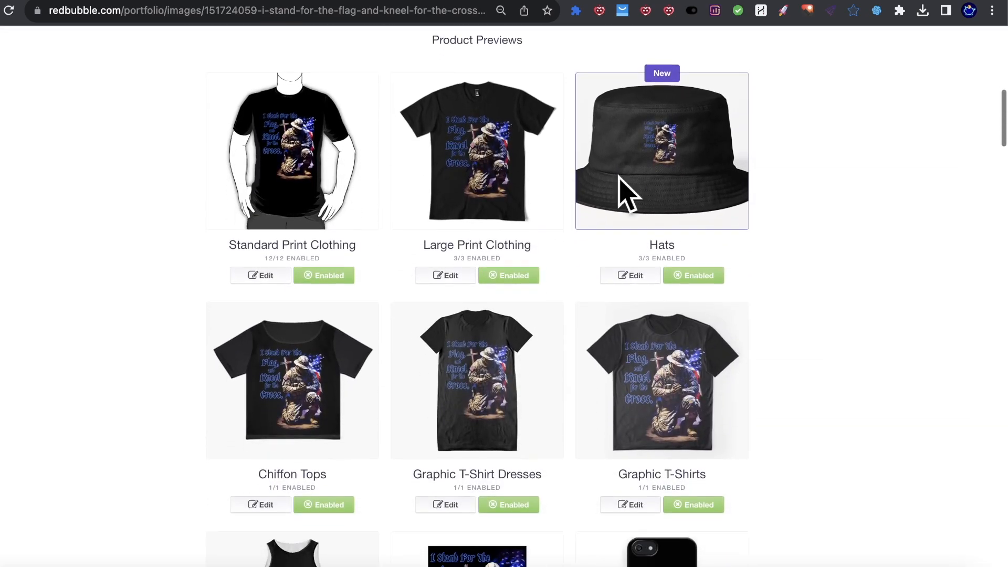
pyautogui.scroll(-5, 578, 294)
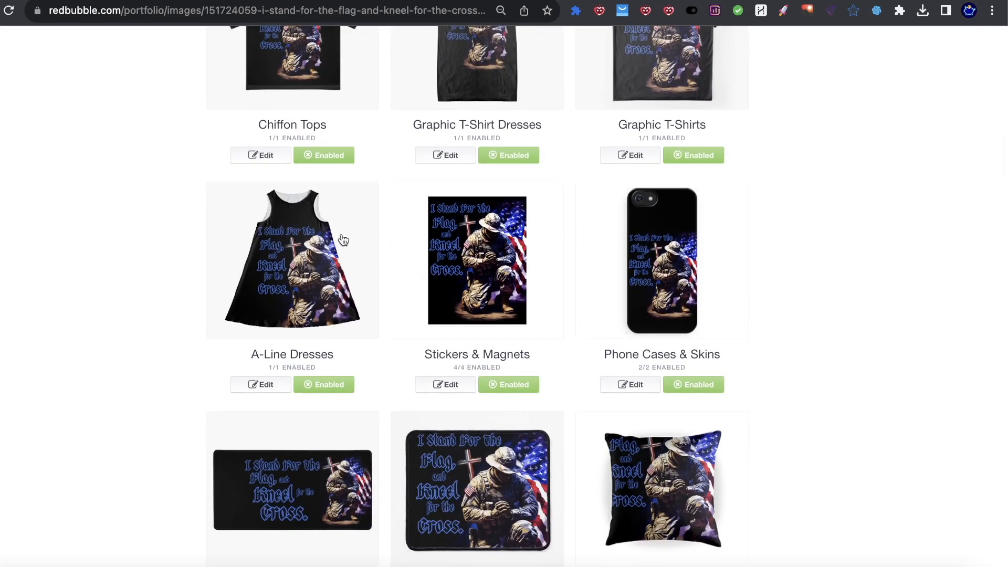
# Step: Scale the design down to 26% on the Water Bottles product and apply the change
pyautogui.scroll(4, 646, 240)
pyautogui.scroll(-7, 630, 242)
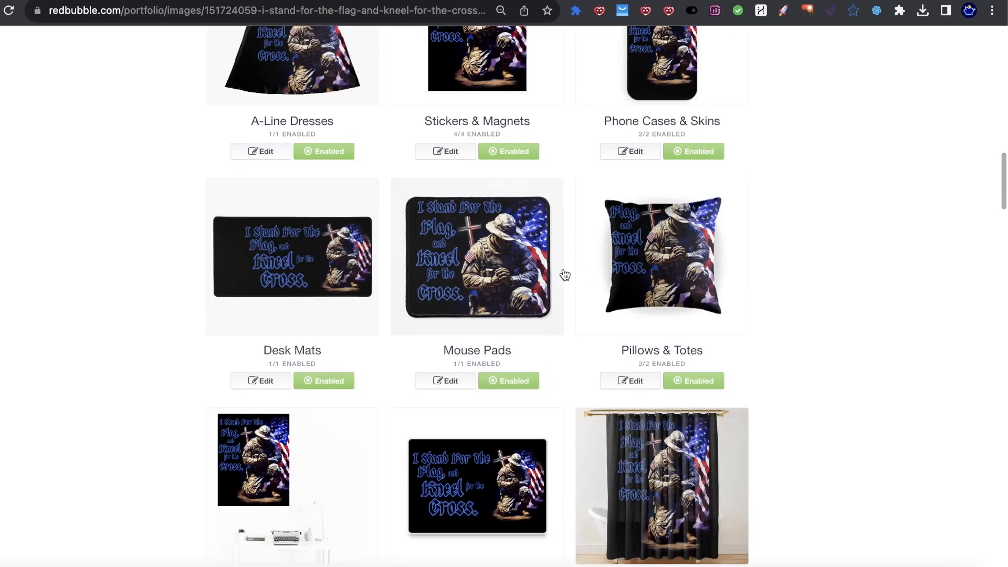
pyautogui.scroll(15, 307, 292)
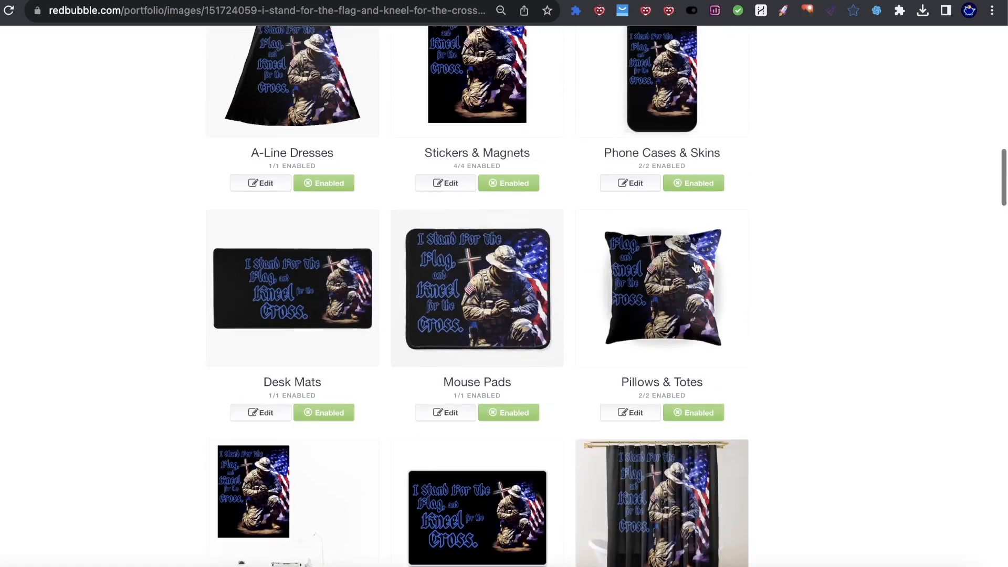
pyautogui.scroll(-3, 701, 264)
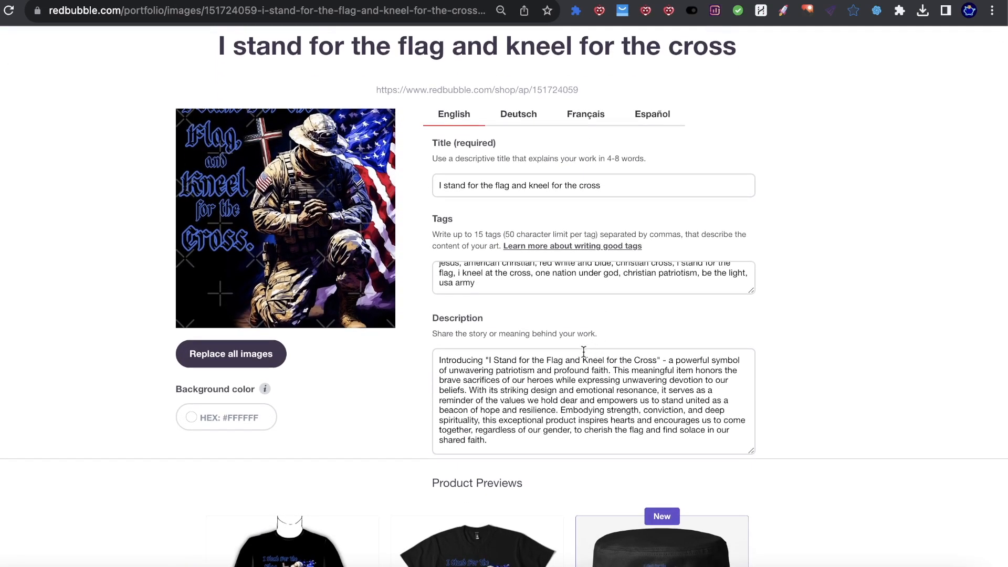
pyautogui.scroll(-20, 567, 346)
pyautogui.scroll(-15, 565, 340)
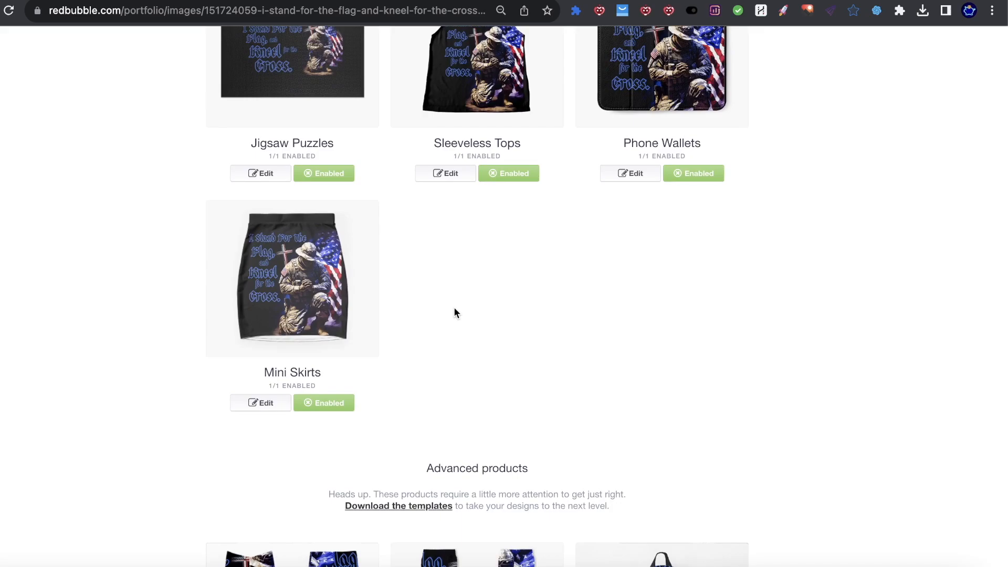
pyautogui.scroll(10, 457, 312)
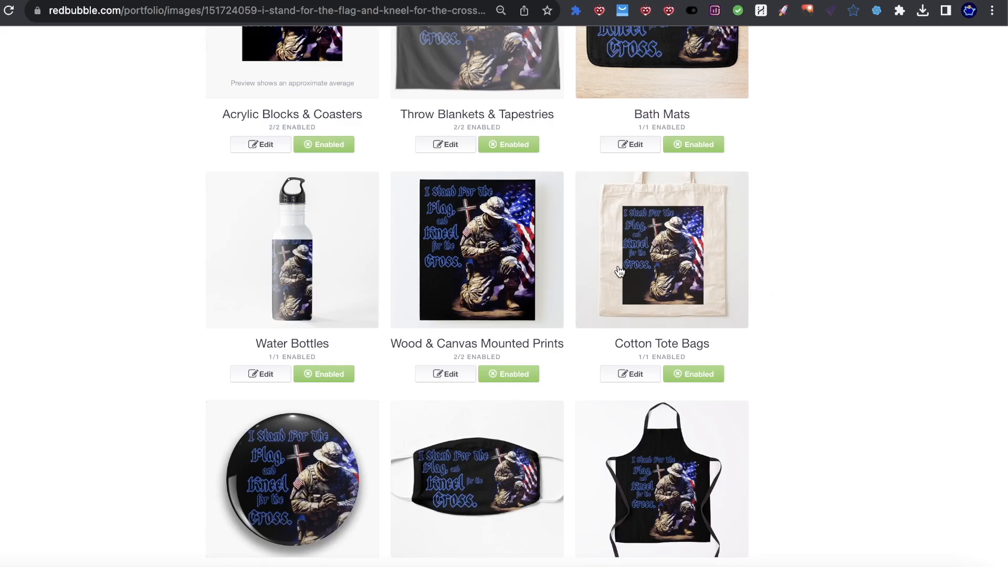
pyautogui.scroll(3, 592, 273)
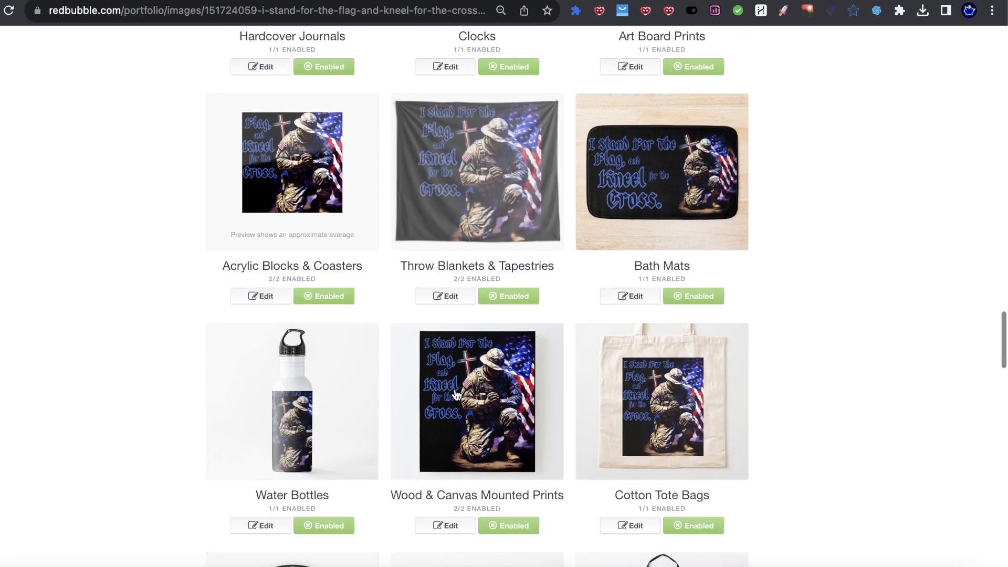
pyautogui.click(263, 527)
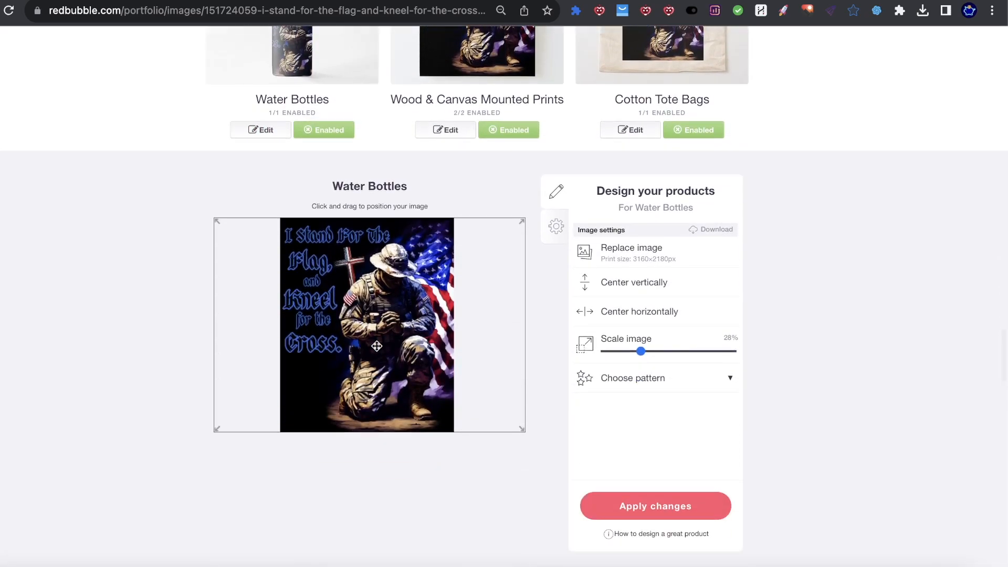
pyautogui.moveTo(644, 353); pyautogui.dragTo(636, 353)
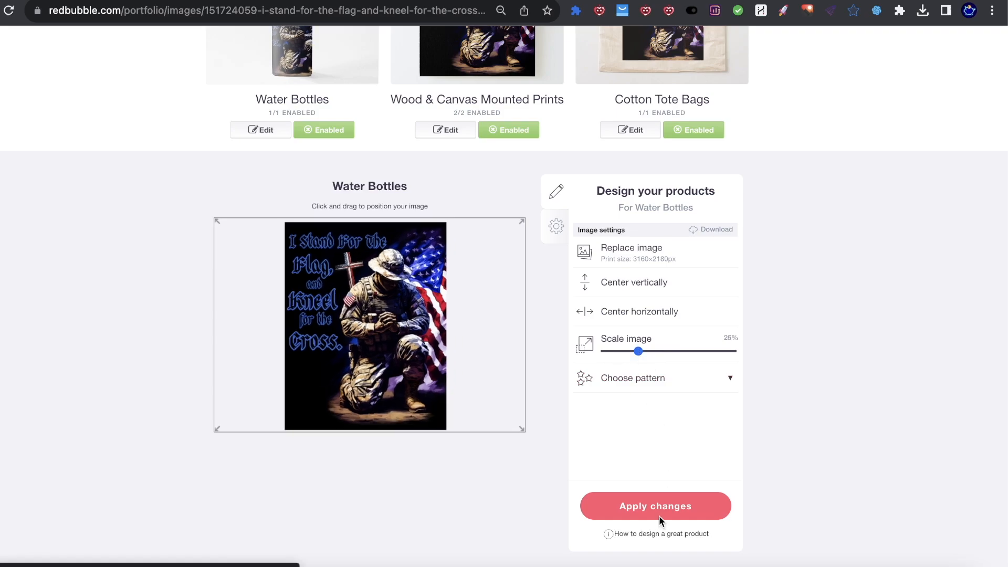
pyautogui.click(660, 512)
pyautogui.scroll(8, 736, 449)
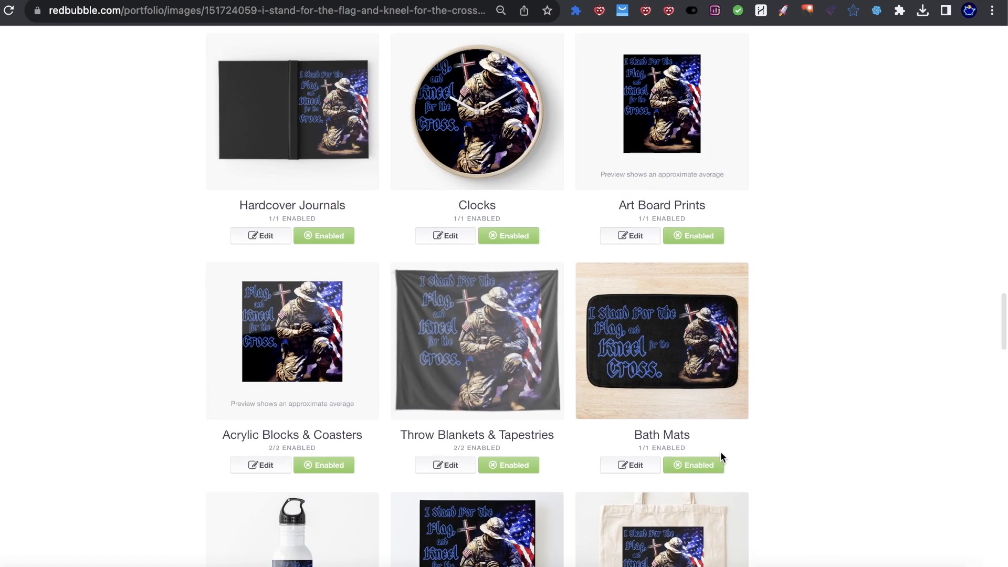
# Step: Tick the Redbubble User Agreement checkbox at the bottom of the edit form
pyautogui.scroll(15, 721, 451)
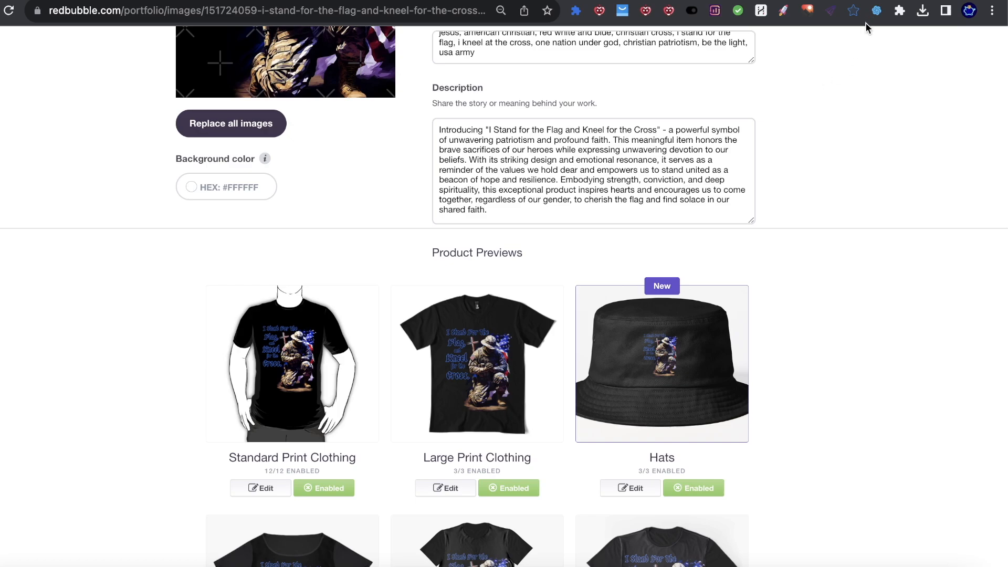
pyautogui.click(876, 10)
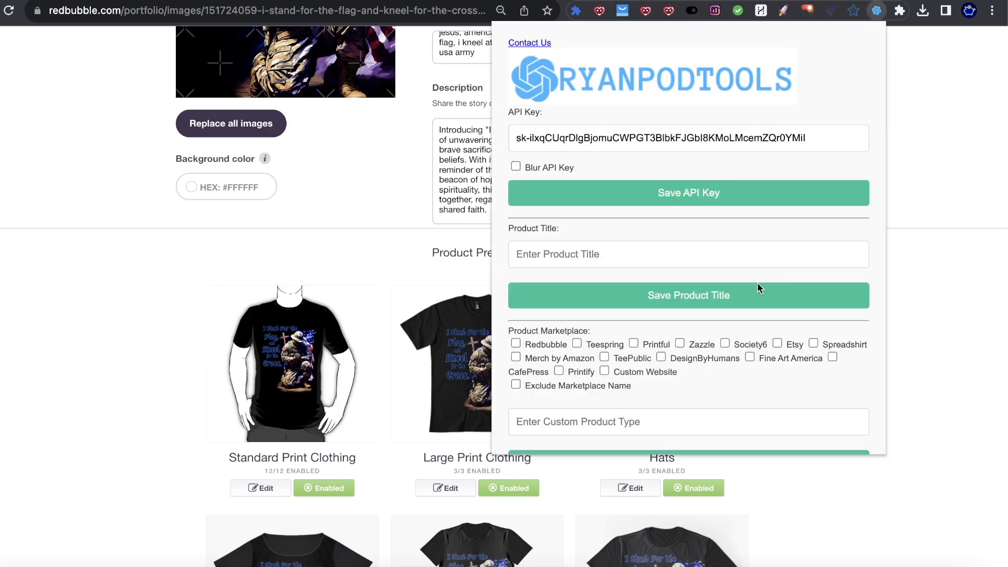
pyautogui.scroll(-10, 775, 247)
pyautogui.click(956, 146)
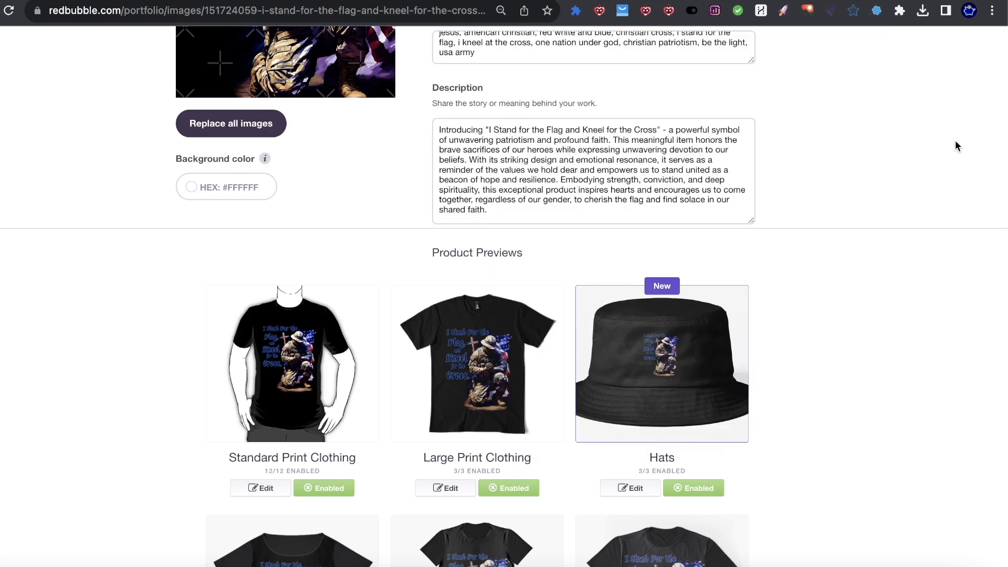
pyautogui.scroll(-20, 736, 266)
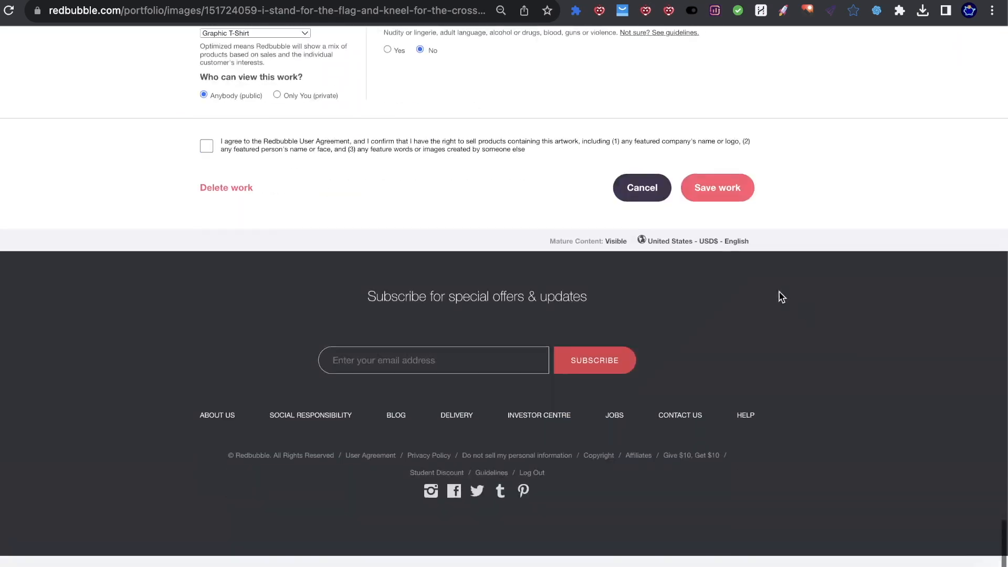
pyautogui.scroll(1, 530, 320)
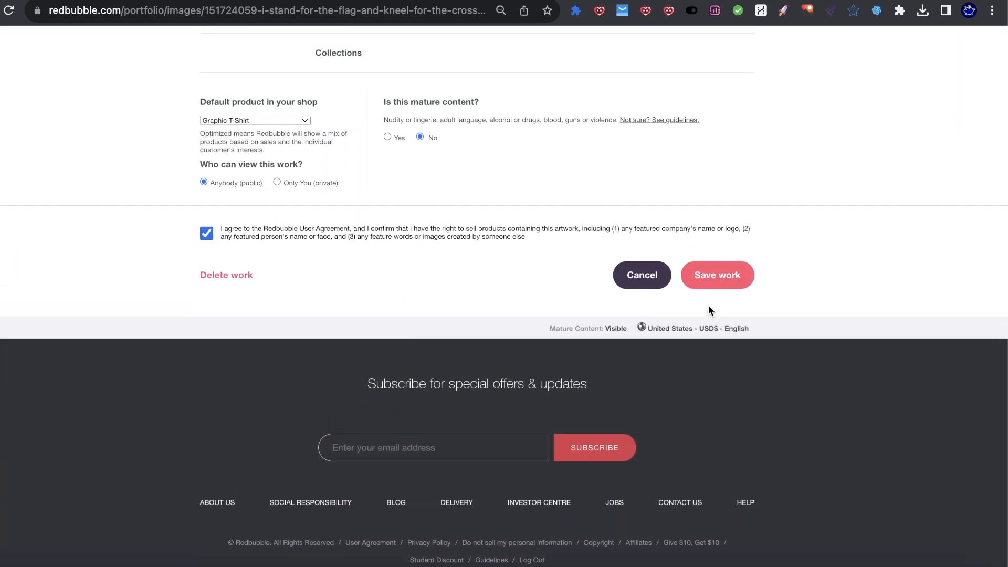
pyautogui.click(709, 275)
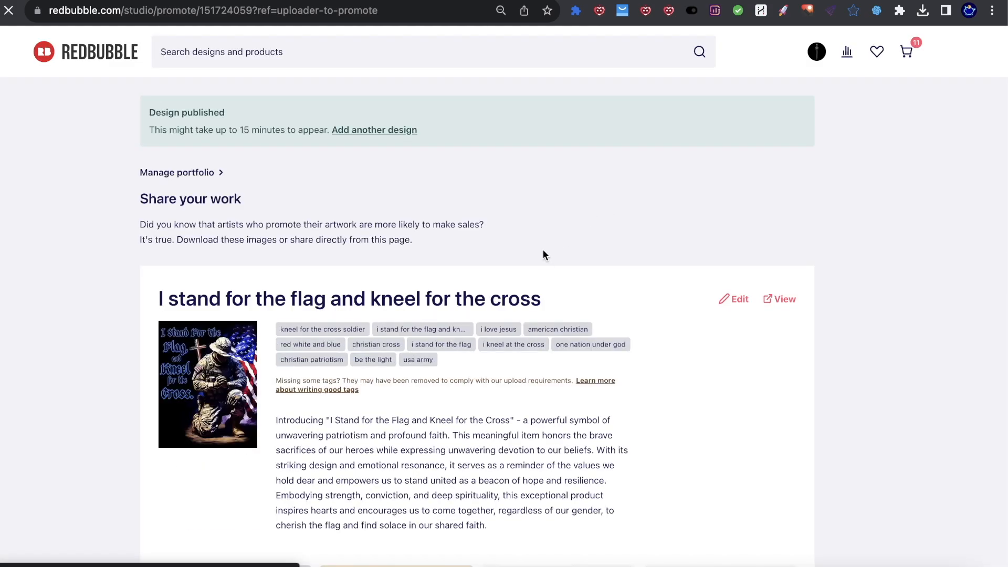
# Step: Check the published description on the promote page and open the live Desk Mat listing
pyautogui.scroll(-3, 542, 251)
pyautogui.moveTo(287, 286); pyautogui.dragTo(489, 392)
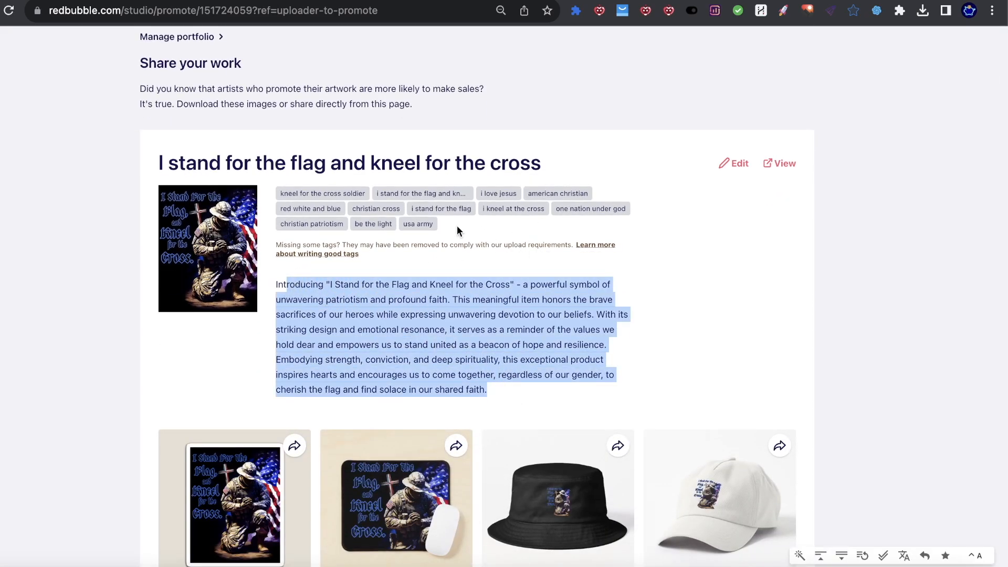
pyautogui.click(790, 166)
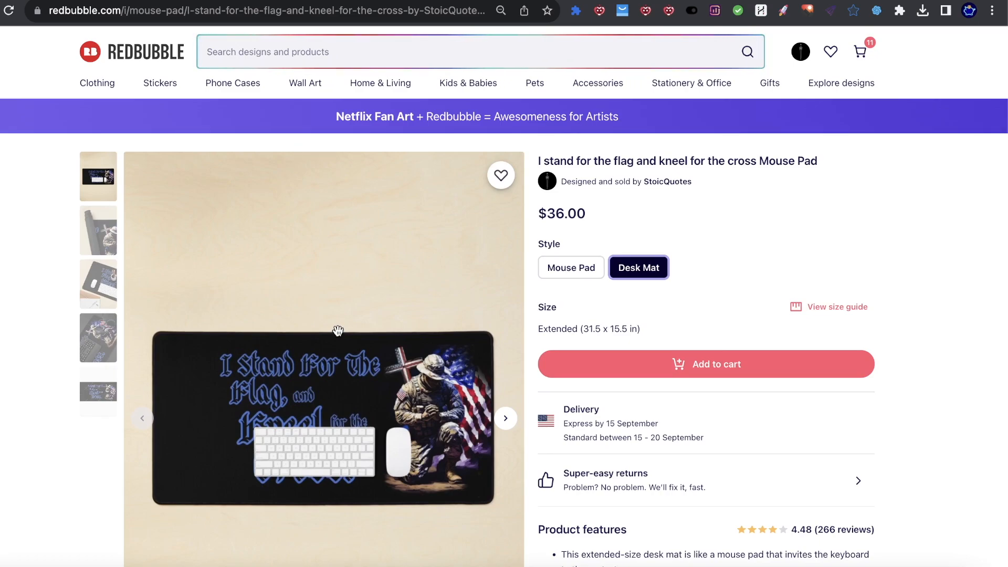
# Step: Switch to Sellfy's All products page listing the $45.00 desk mats
pyautogui.scroll(1, 345, 330)
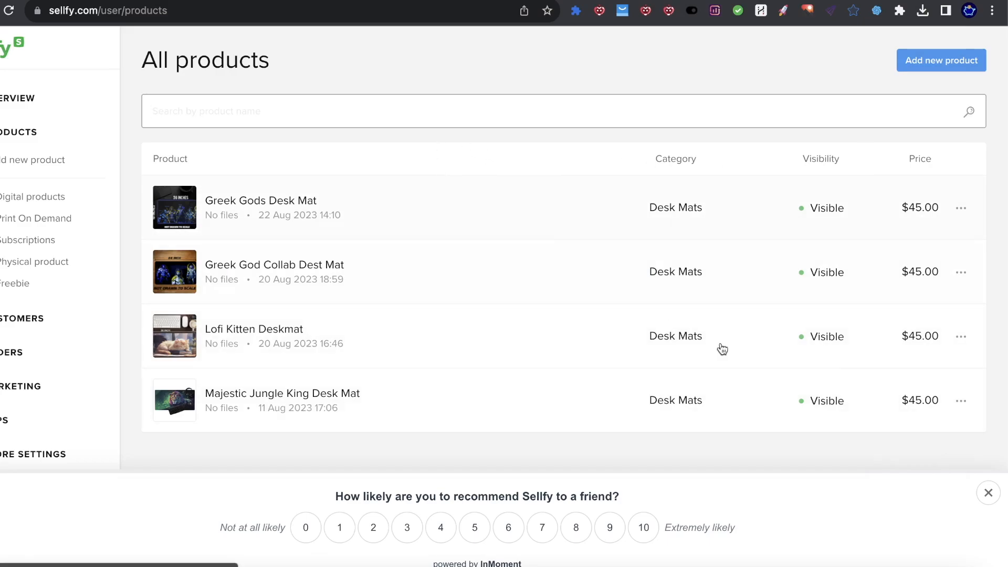
# Step: Dismiss the recommendation survey and open the Greek Gods Desk Mat product for editing
pyautogui.click(989, 492)
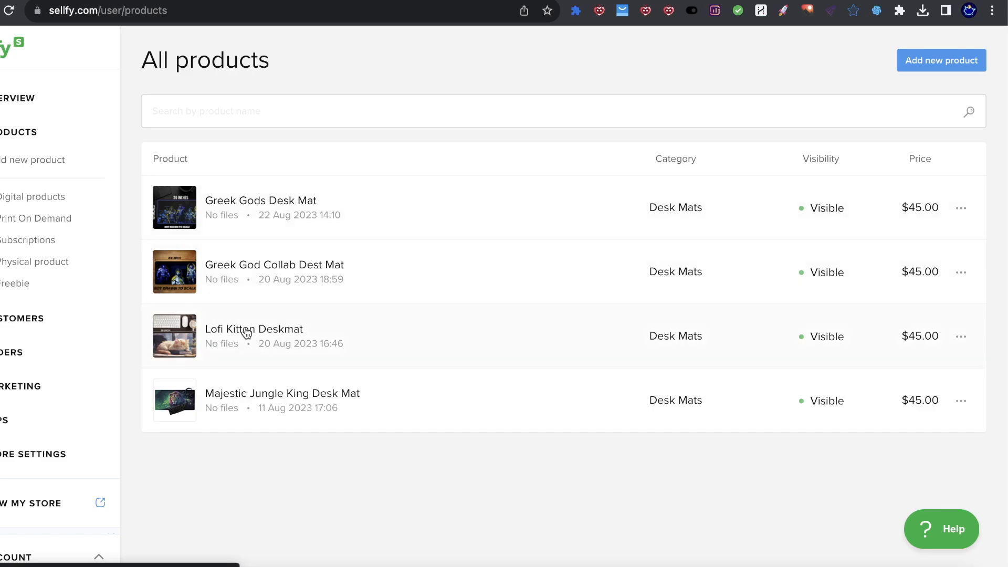
pyautogui.click(252, 201)
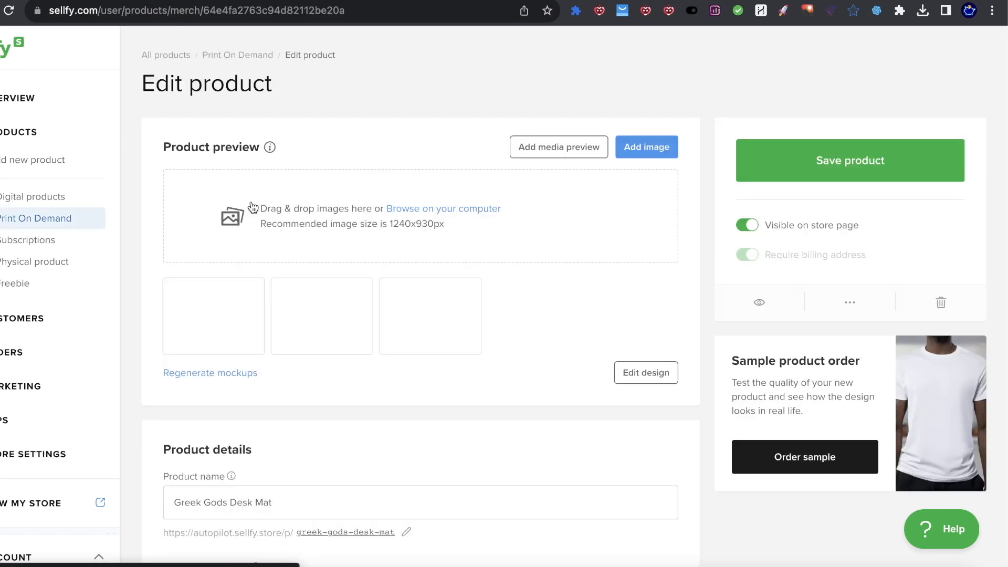
pyautogui.scroll(-3, 425, 253)
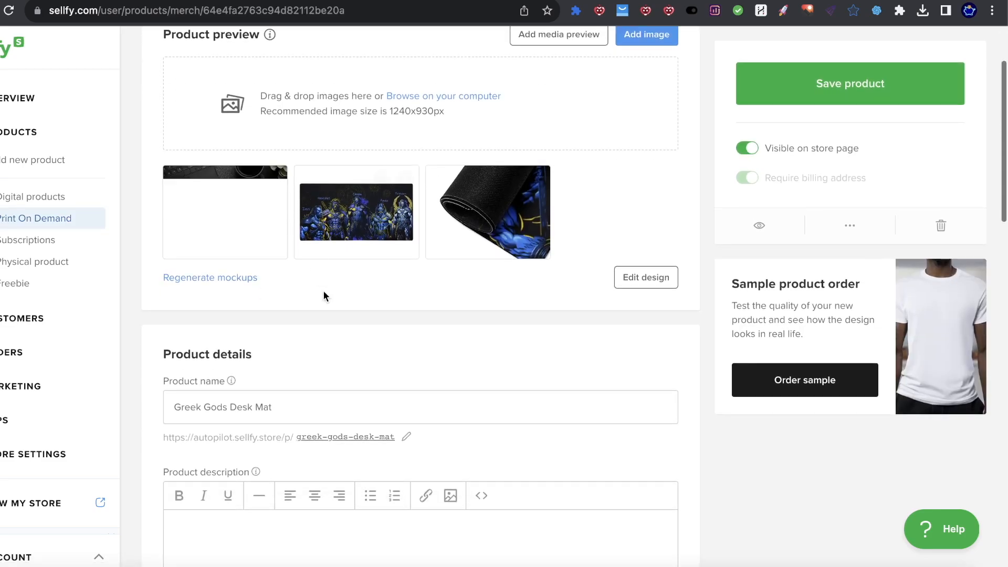
pyautogui.scroll(2, 311, 273)
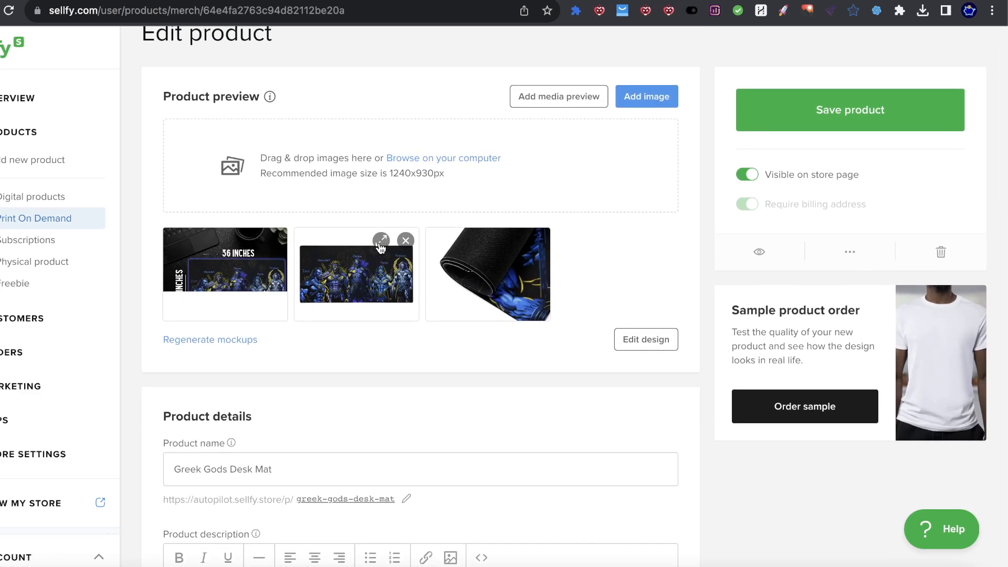
# Step: Preview the second mockup enlarged, then select the product name 'Greek Gods Desk Mat'
pyautogui.click(380, 239)
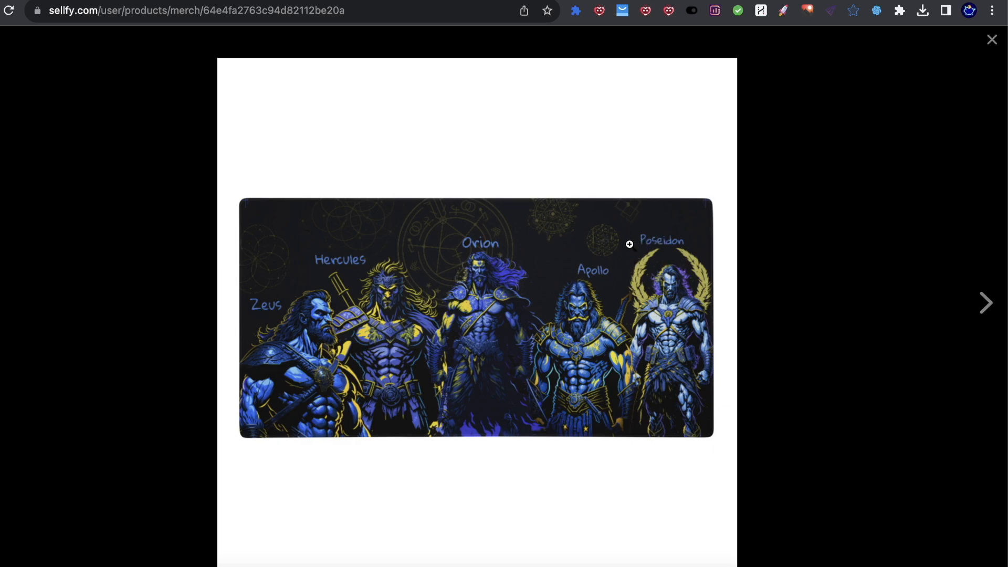
pyautogui.click(991, 43)
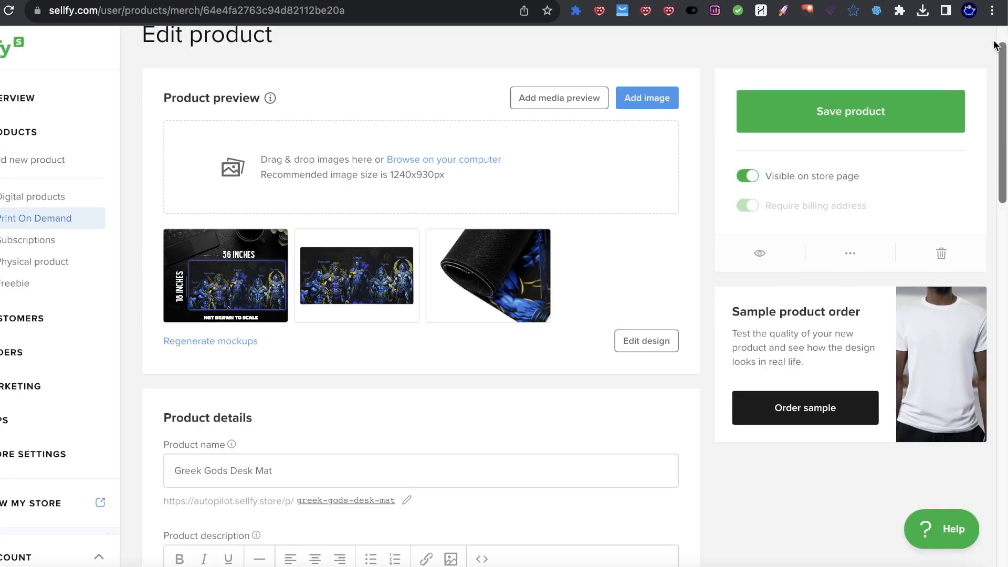
pyautogui.scroll(-2, 421, 301)
pyautogui.moveTo(185, 388); pyautogui.dragTo(275, 386)
pyautogui.click(293, 387)
pyautogui.scroll(-2, 292, 387)
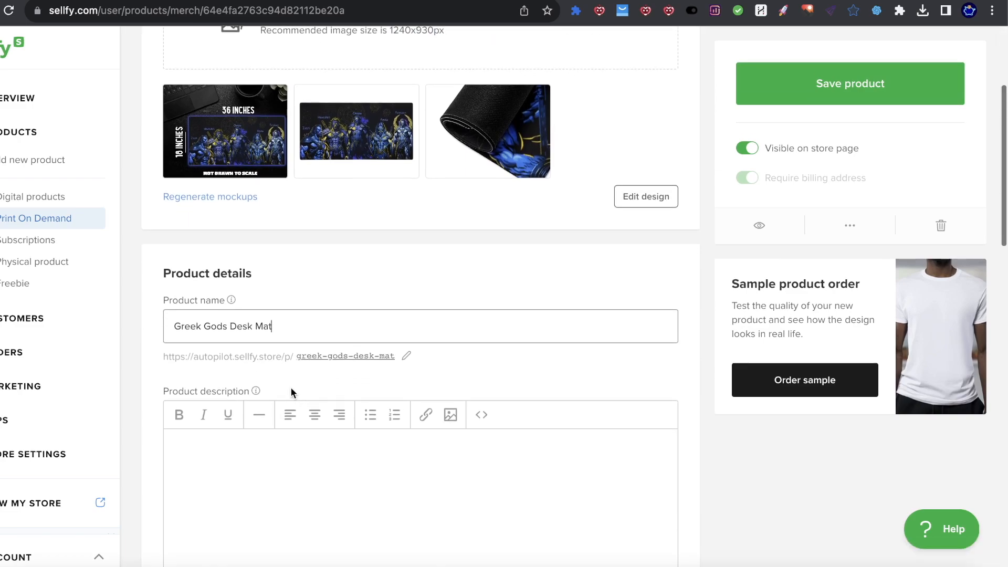
pyautogui.scroll(2, 279, 386)
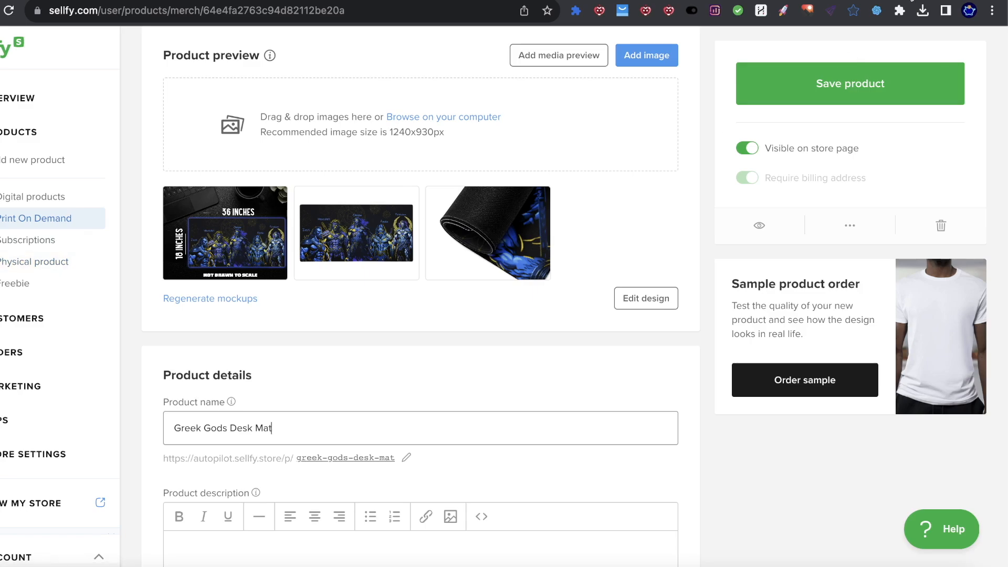
# Step: Blur the API key in the RyanPODTools generator and save its preferences
pyautogui.click(877, 10)
pyautogui.scroll(-5, 660, 238)
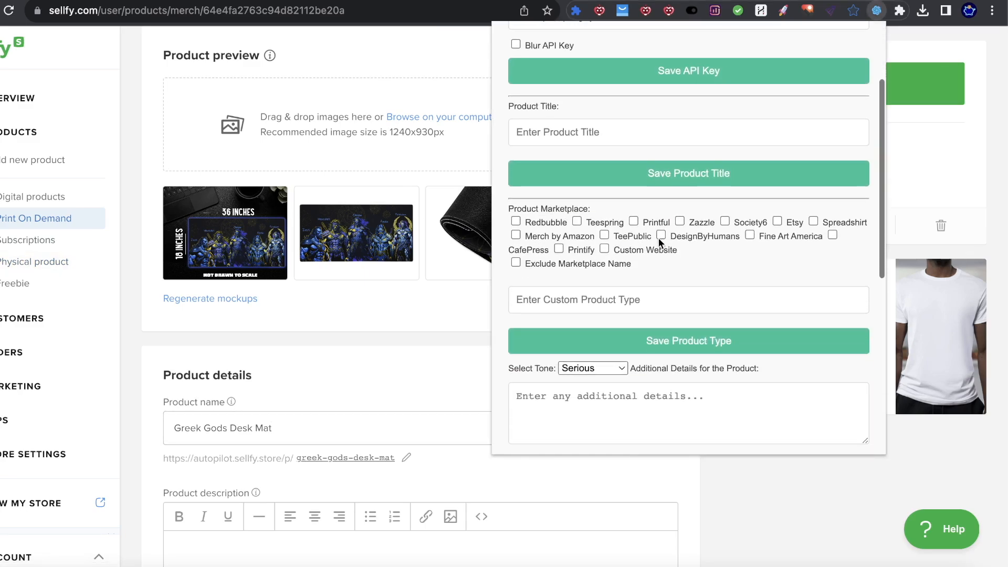
pyautogui.scroll(2, 520, 67)
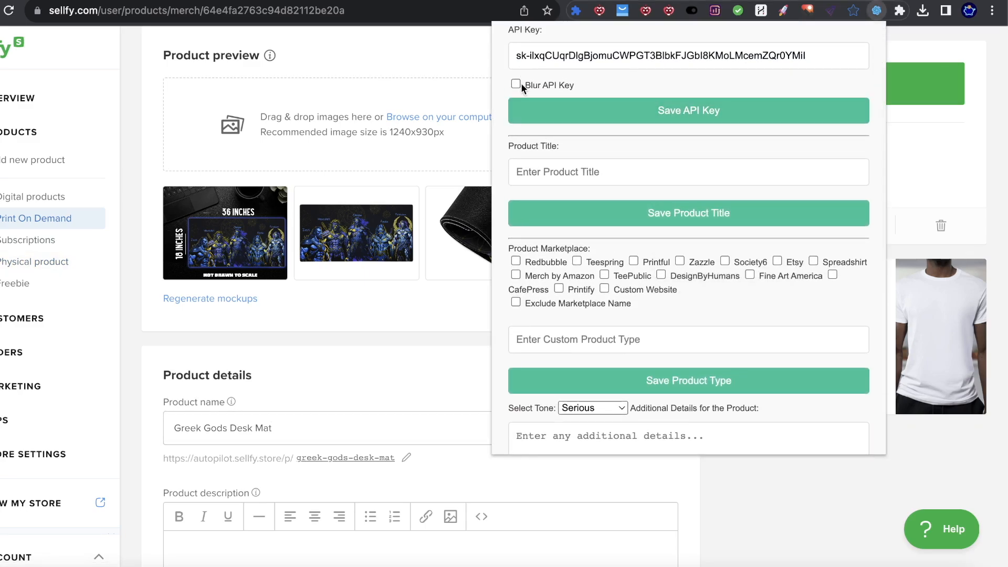
pyautogui.click(515, 84)
pyautogui.click(579, 111)
pyautogui.click(485, 220)
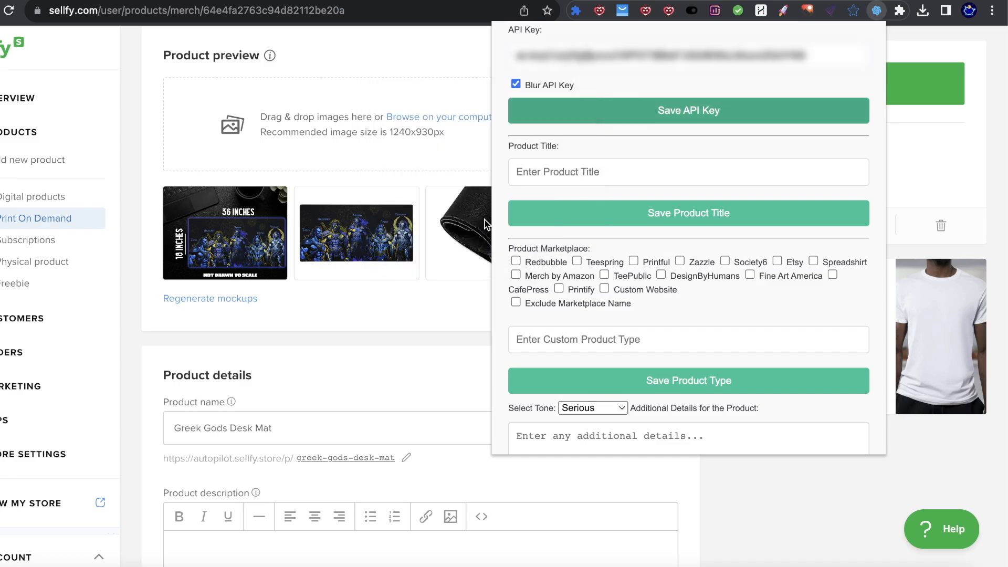
pyautogui.scroll(-2, 544, 147)
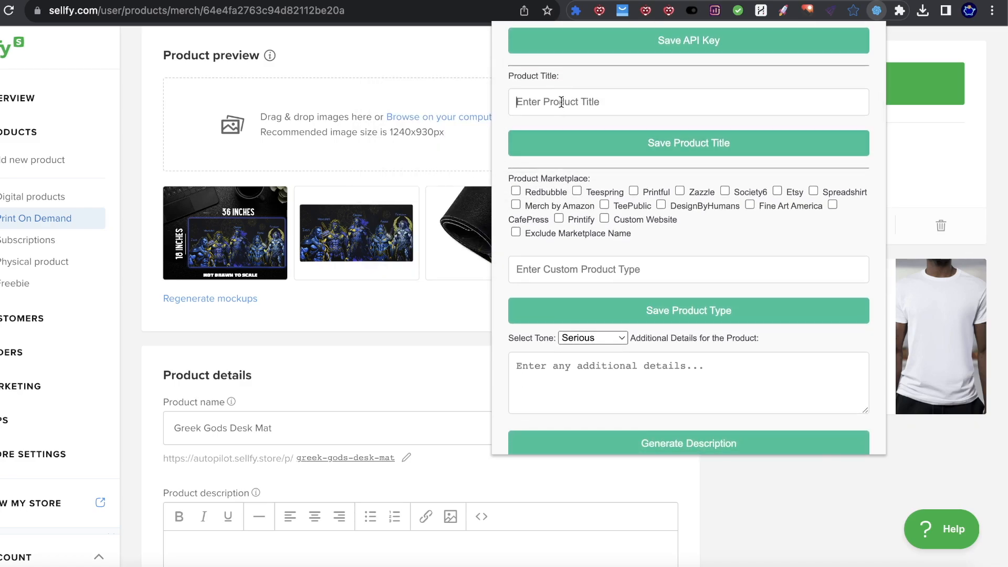
pyautogui.scroll(-2, 213, 275)
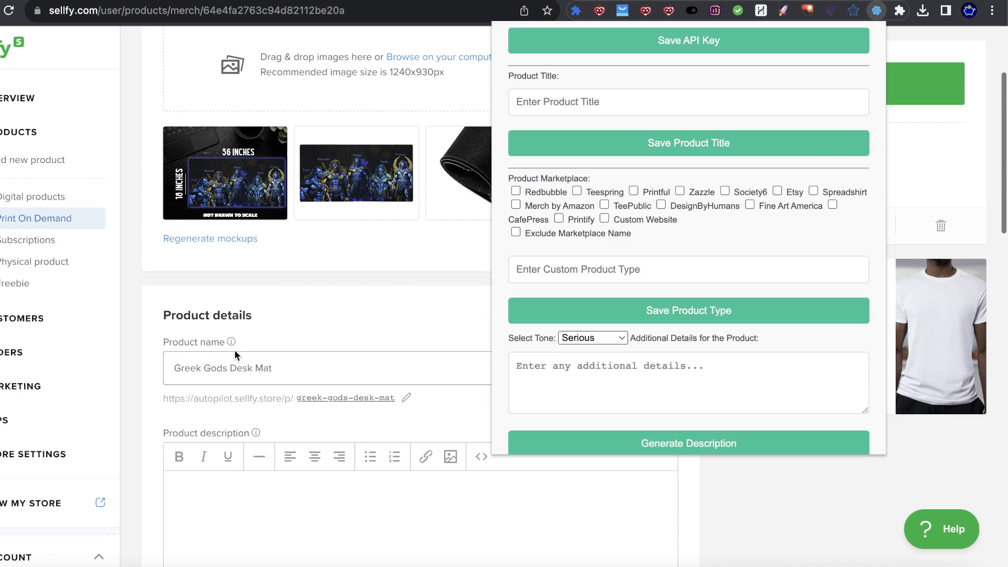
pyautogui.click(301, 360)
# Step: Copy the product name and save 'Greek Gods Desk Mat' as the generator's Product Title
pyautogui.moveTo(294, 368); pyautogui.dragTo(117, 357)
pyautogui.hotkey('ctrl', 'c')
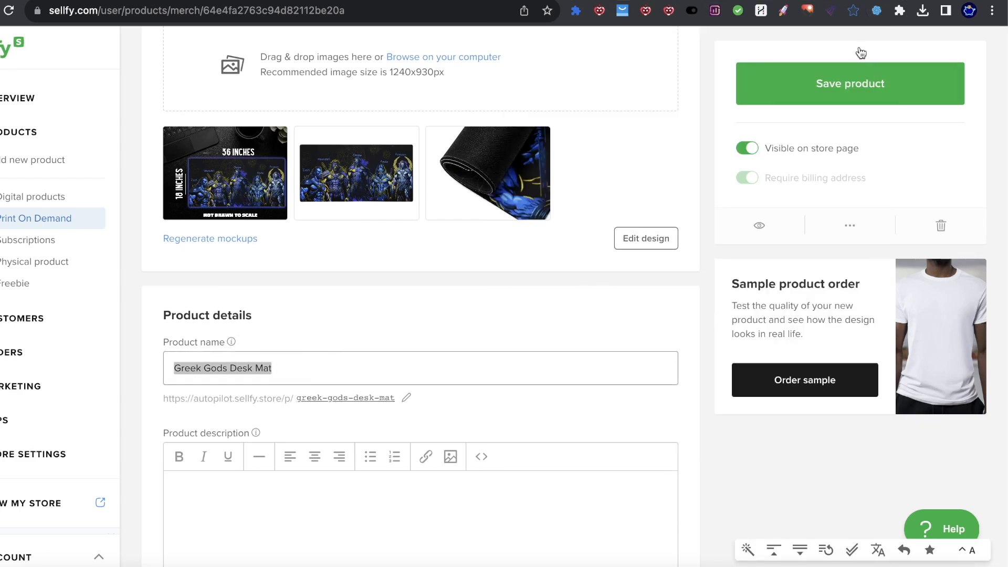
pyautogui.click(876, 11)
pyautogui.click(544, 166)
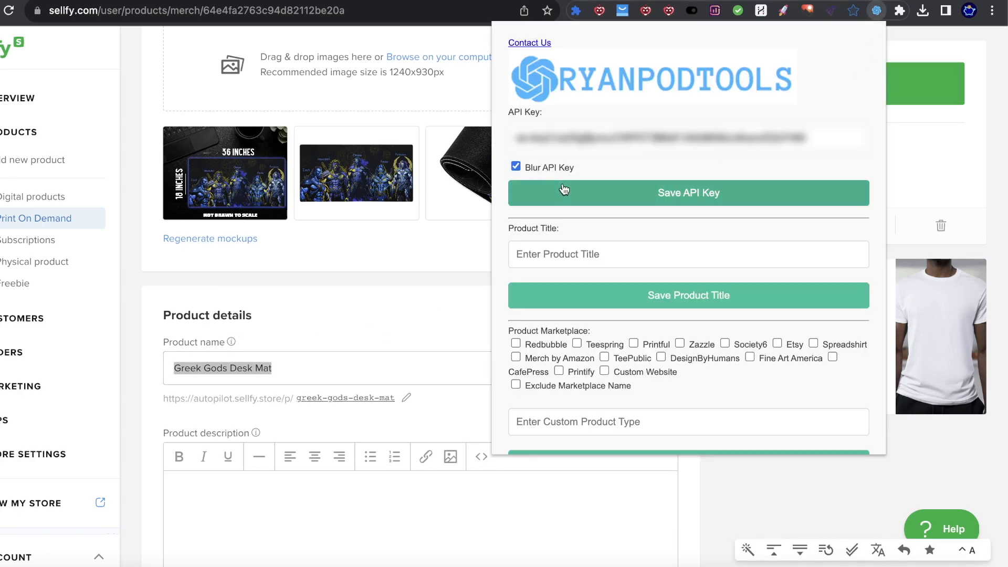
pyautogui.click(579, 256)
pyautogui.hotkey('ctrl', 'v')
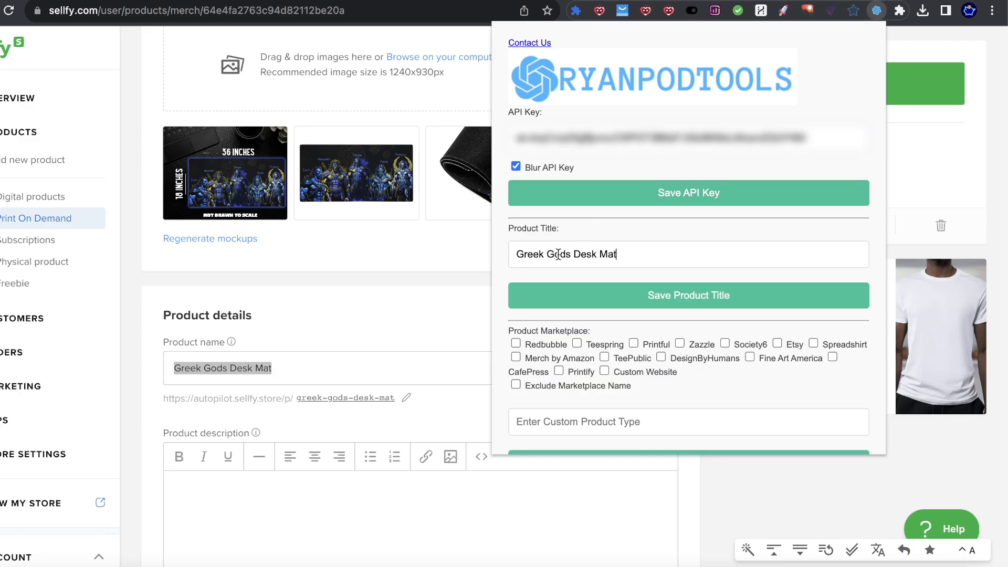
pyautogui.scroll(-2, 578, 219)
pyautogui.click(588, 247)
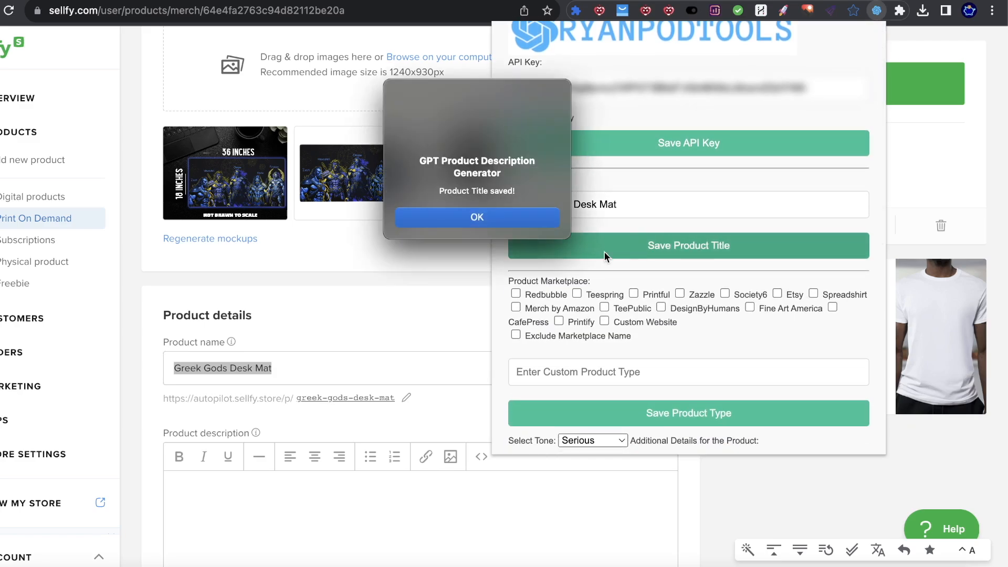
pyautogui.click(553, 219)
# Step: Set the product type to 'Desk Mat For Gamers' and the tone to Persuasive
pyautogui.scroll(-3, 693, 181)
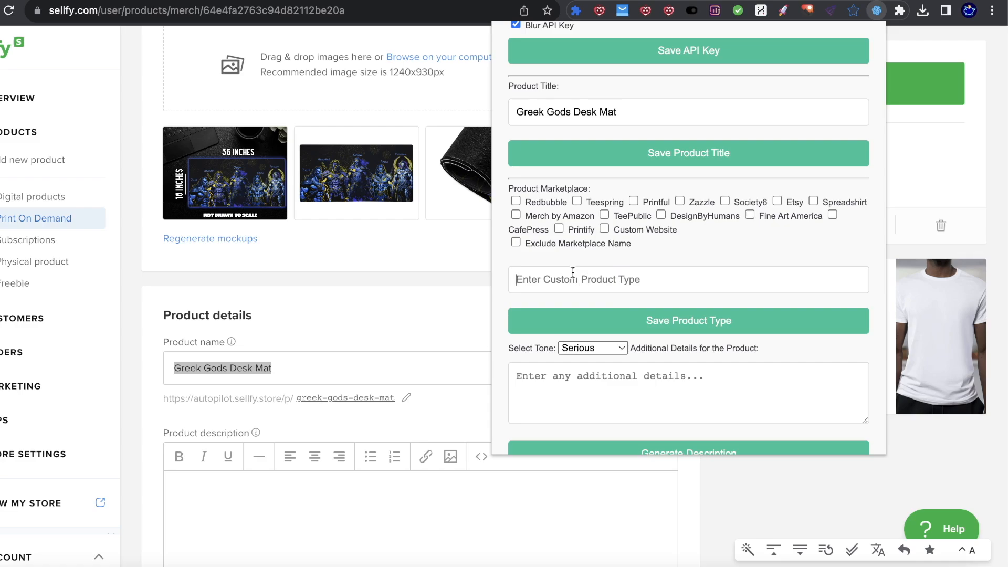
pyautogui.write('Desk Mat GFo')
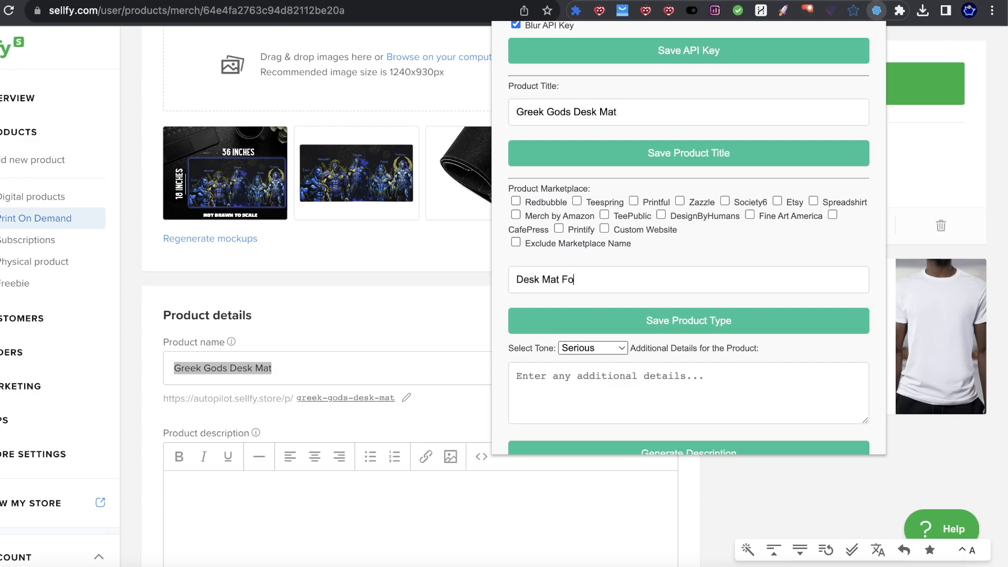
pyautogui.write('r Gamers')
pyautogui.click(624, 386)
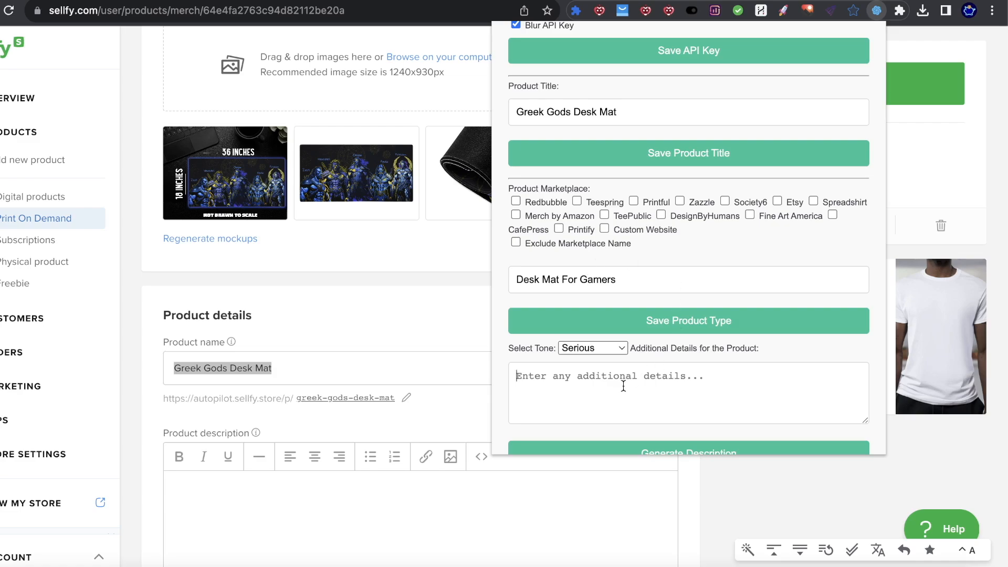
pyautogui.click(604, 349)
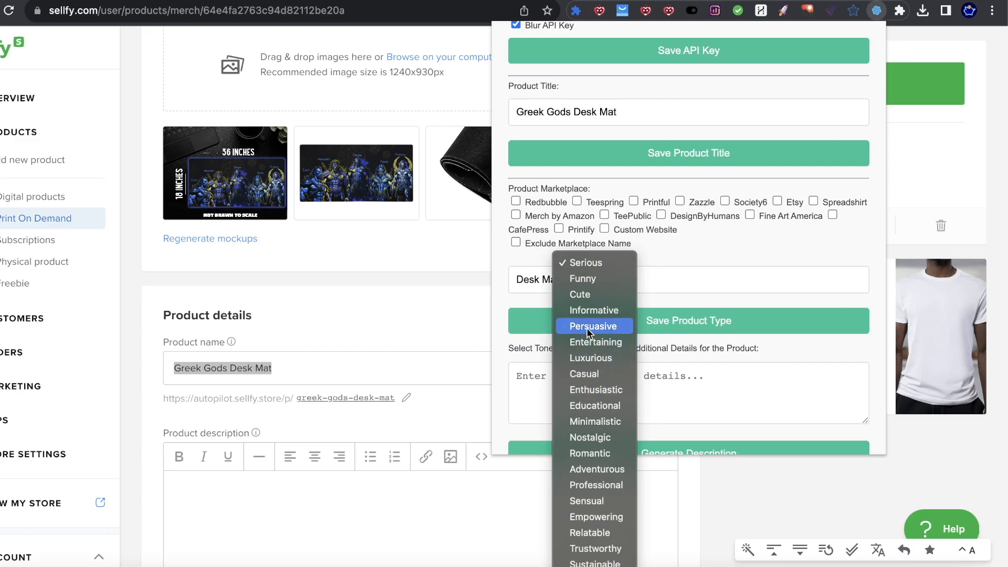
pyautogui.click(585, 329)
# Step: Add 'Featuring: orion, hercules, posiden, zues' as additional details and generate the description
pyautogui.click(566, 388)
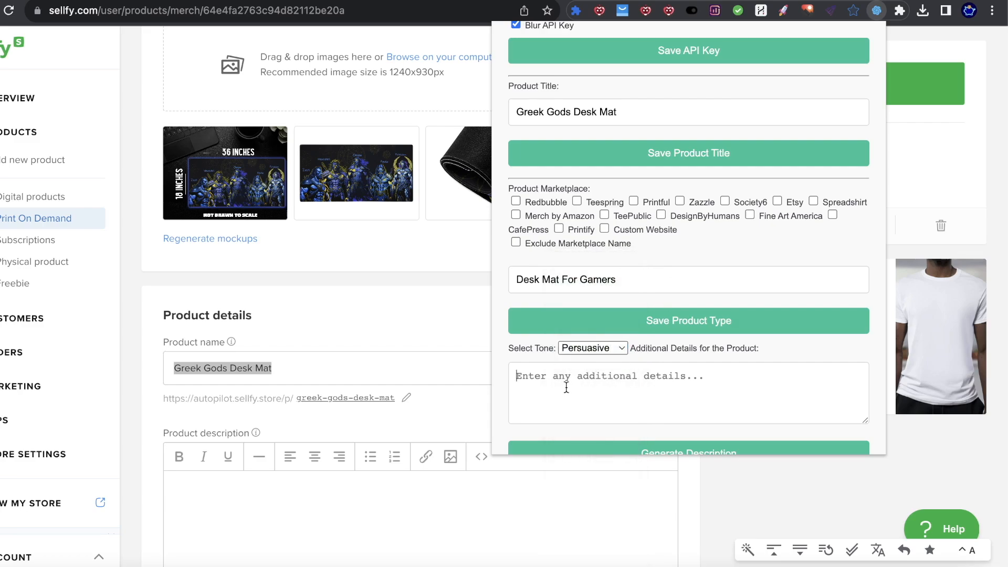
pyautogui.write('Desk')
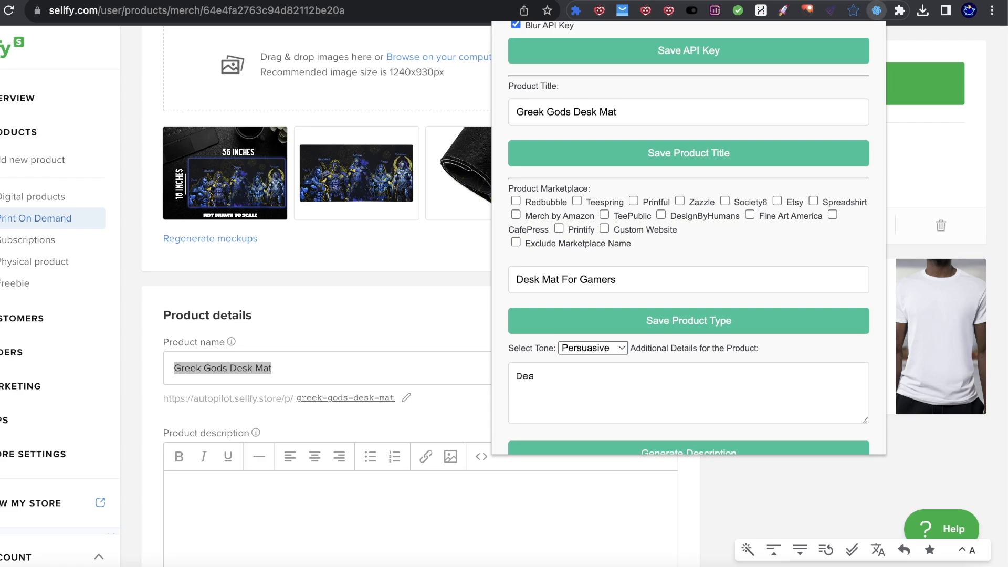
pyautogui.press('BackSpace')
pyautogui.press('BackSpace')
pyautogui.press('BackSpace')
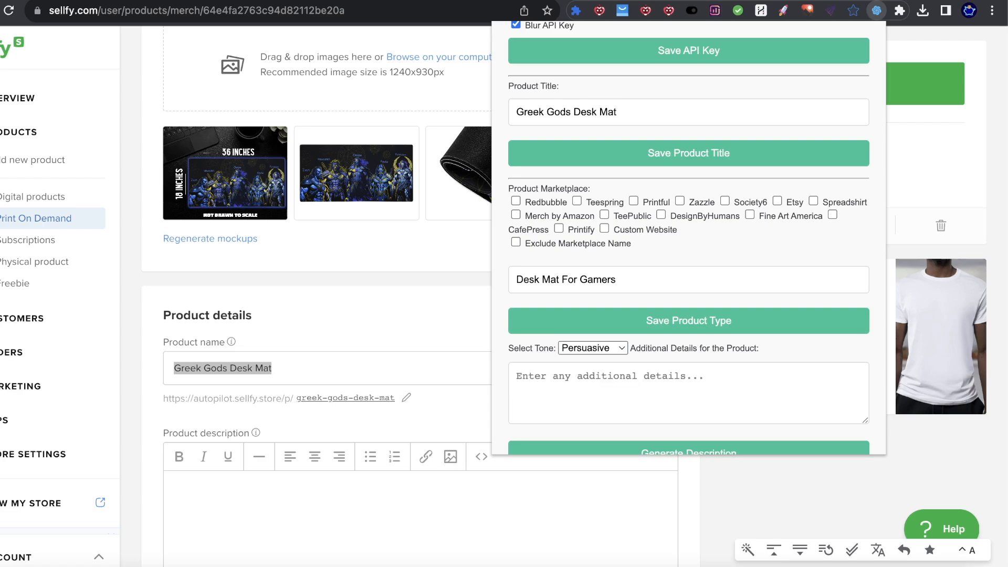
pyautogui.write('G')
pyautogui.press('BackSpace')
pyautogui.write('Featuring')
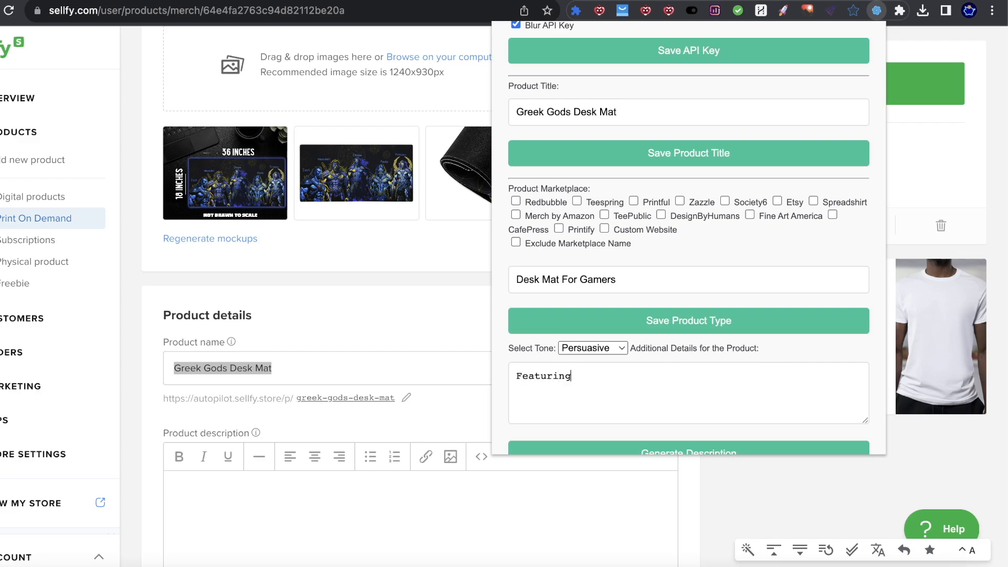
pyautogui.write(': orion, hercules, posi')
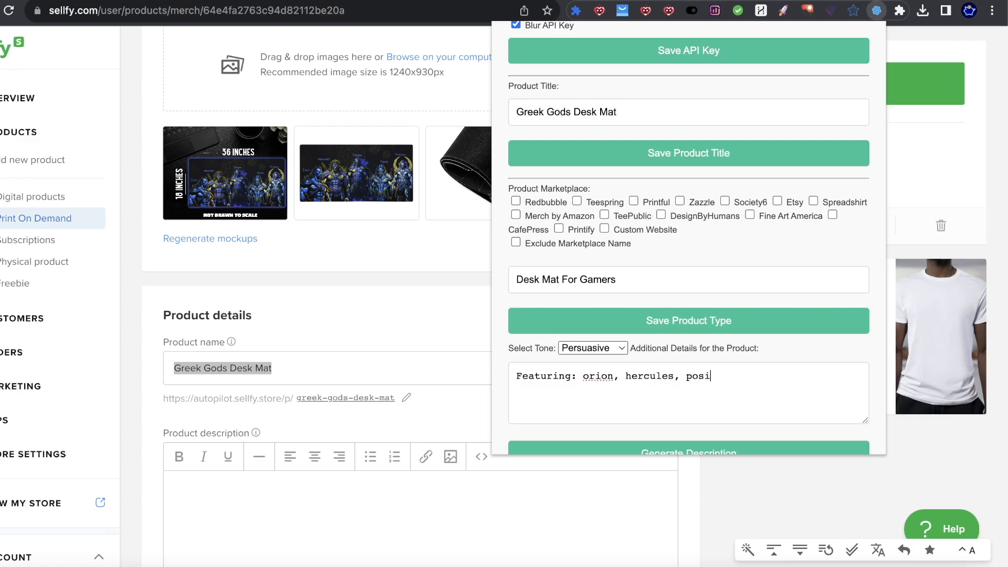
pyautogui.write('den , zues')
pyautogui.scroll(-2, 782, 410)
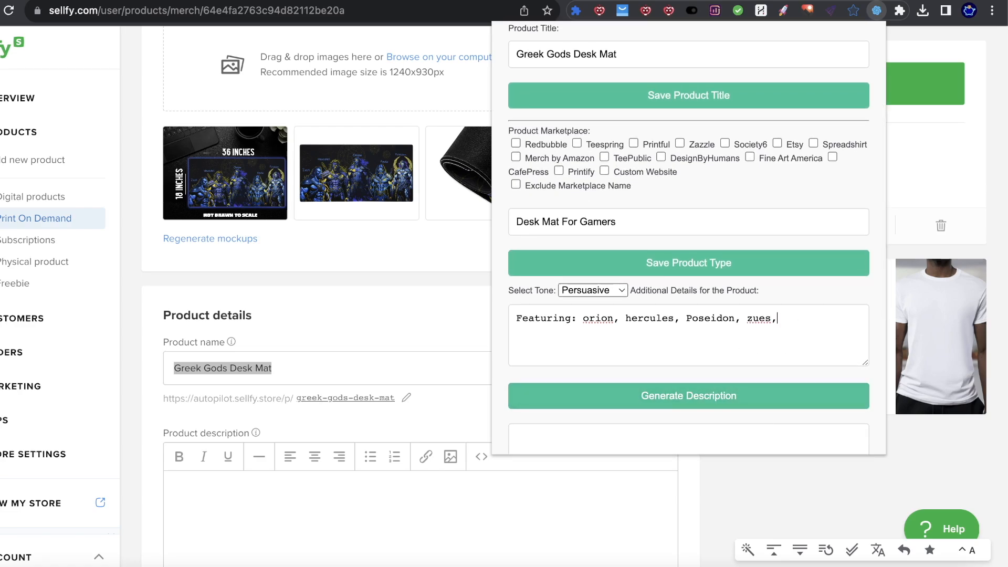
pyautogui.click(681, 408)
# Step: Read through the generated Greek Gods Desk Mat description, copy it, and close the generator popup
pyautogui.scroll(-5, 680, 334)
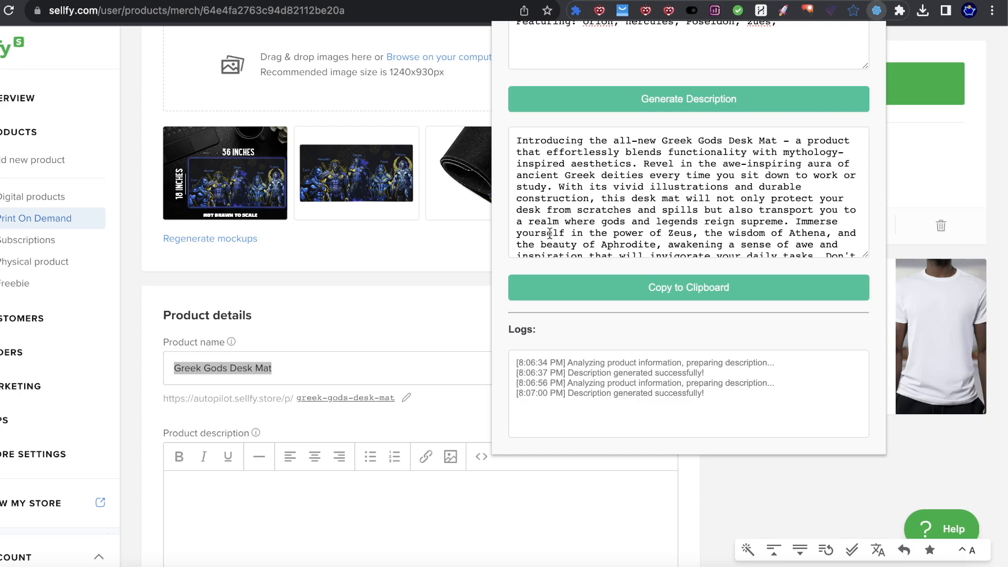
pyautogui.scroll(-1, 593, 234)
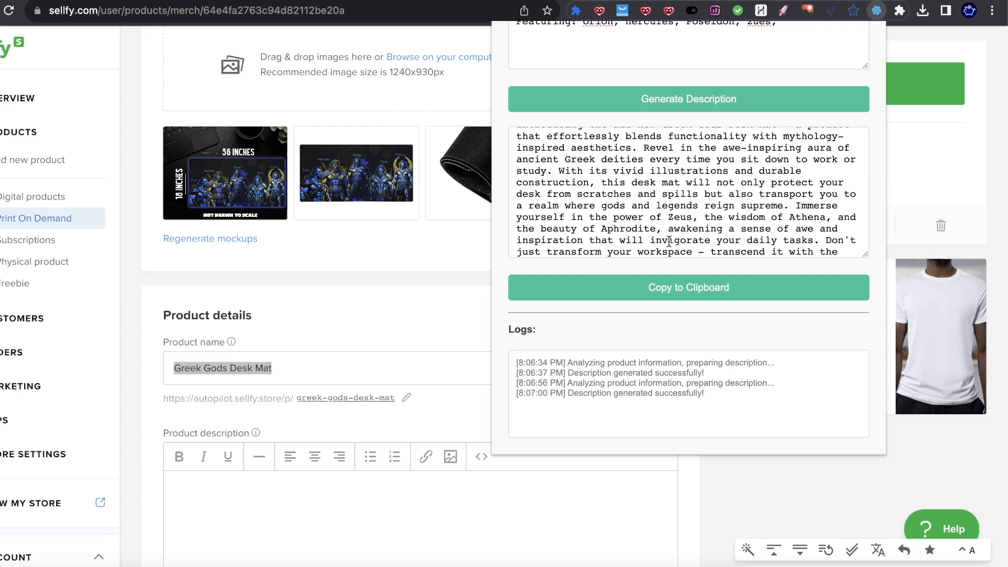
pyautogui.scroll(-2, 617, 240)
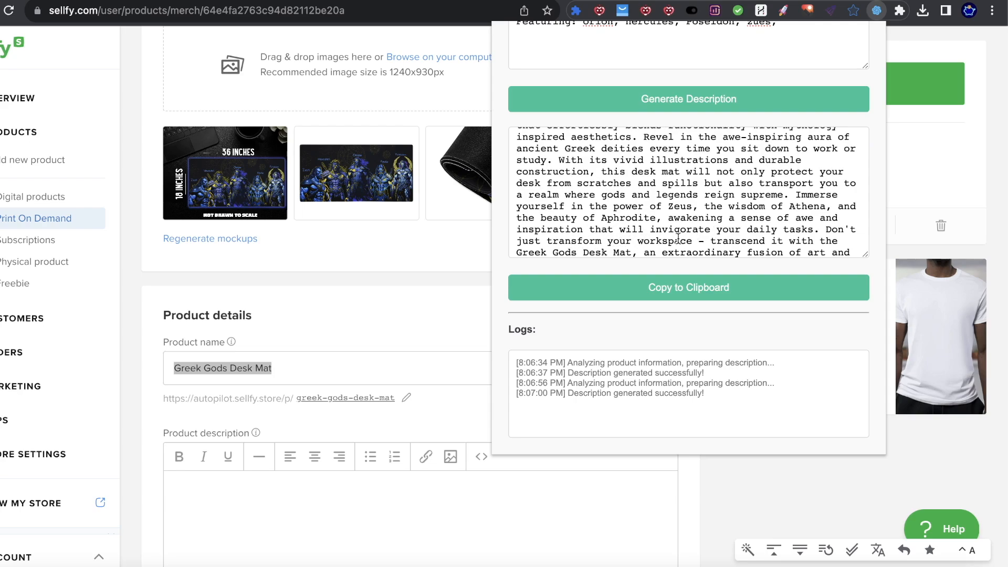
pyautogui.scroll(-2, 680, 240)
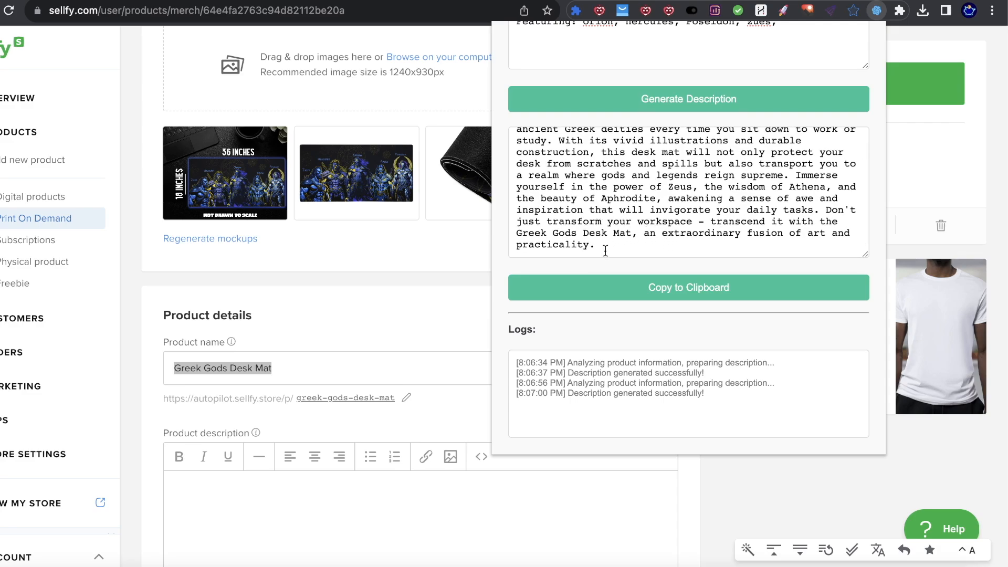
pyautogui.scroll(2, 729, 215)
pyautogui.scroll(-2, 735, 237)
pyautogui.click(734, 286)
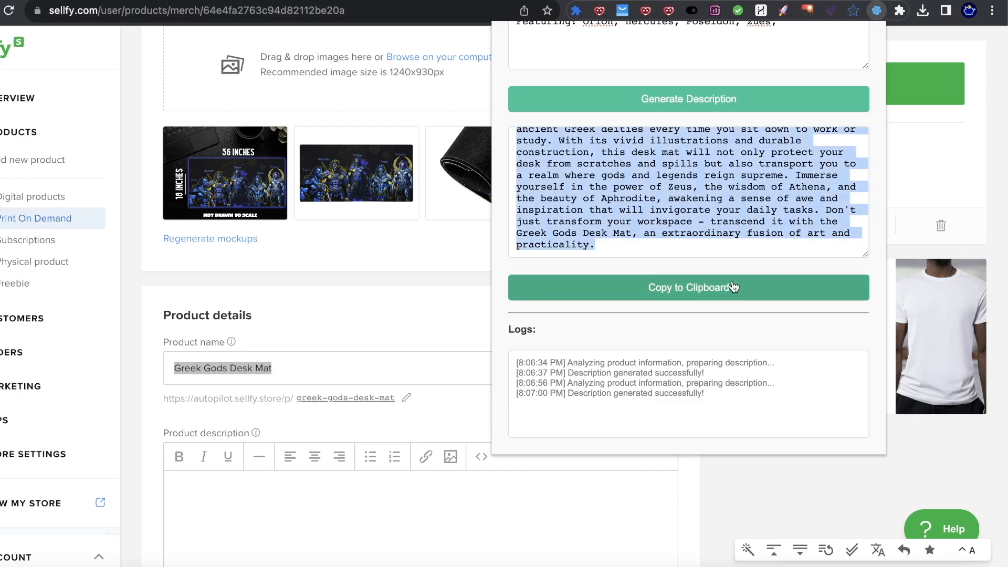
pyautogui.click(259, 487)
# Step: Paste the generated text into the Greek Gods Desk Mat's Product description editor
pyautogui.click(264, 489)
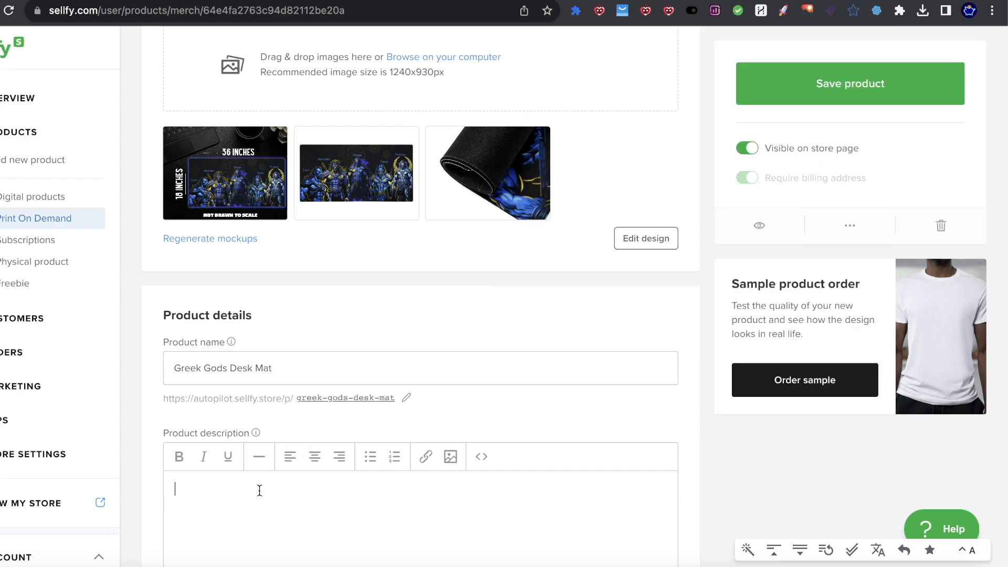
pyautogui.hotkey('ctrl', 'v')
pyautogui.scroll(-5, 314, 406)
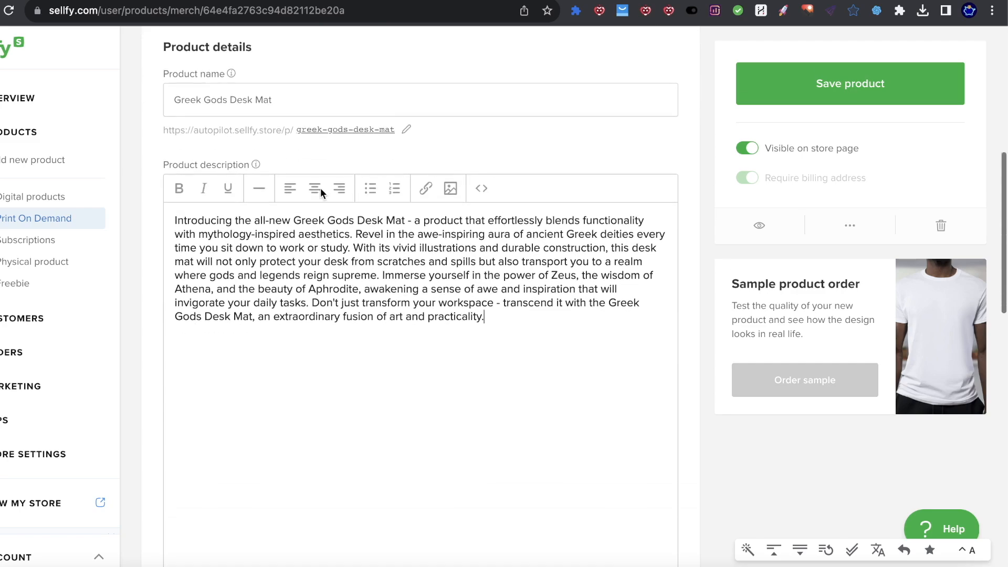
pyautogui.scroll(-8, 338, 319)
pyautogui.scroll(5, 379, 315)
# Step: Review the pasted description and save the product
pyautogui.moveTo(517, 174); pyautogui.dragTo(187, 79)
pyautogui.click(575, 217)
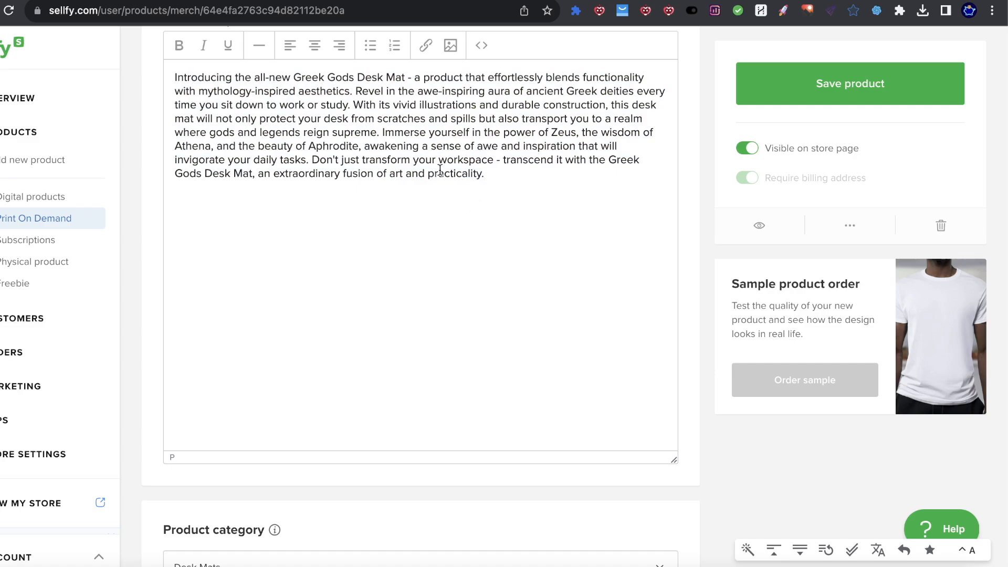
pyautogui.scroll(1, 440, 171)
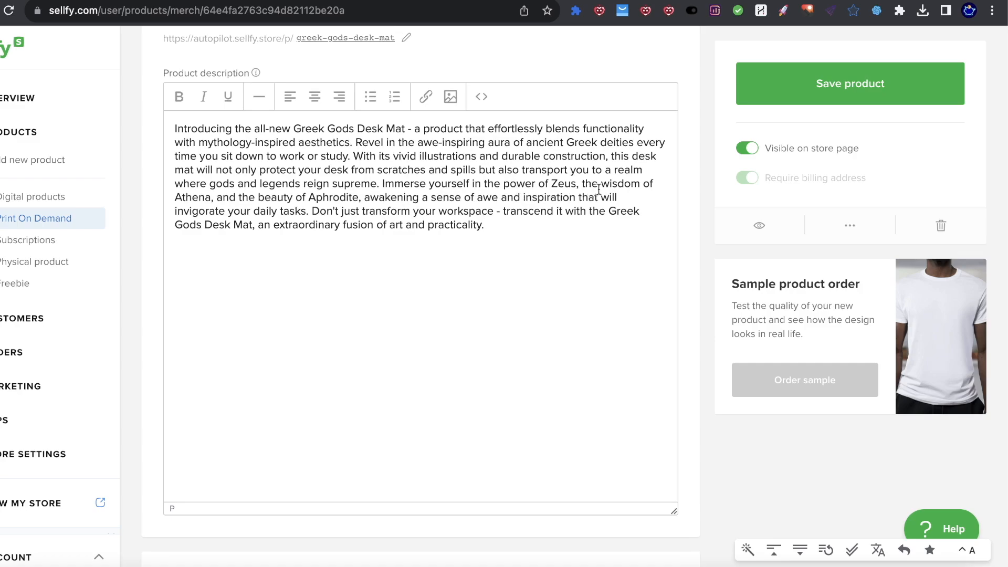
pyautogui.moveTo(505, 143); pyautogui.dragTo(548, 168)
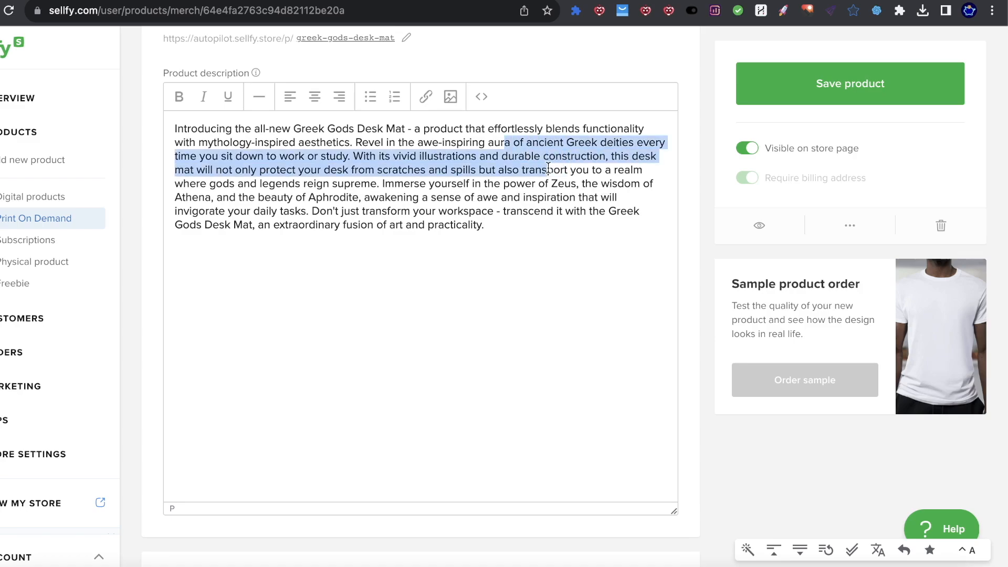
pyautogui.click(515, 156)
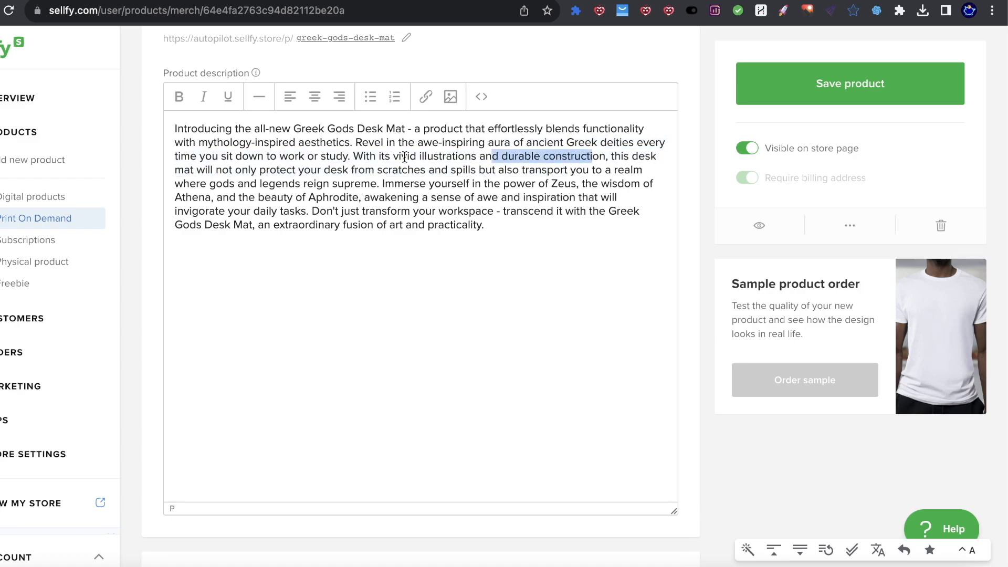
pyautogui.moveTo(409, 157); pyautogui.dragTo(444, 161)
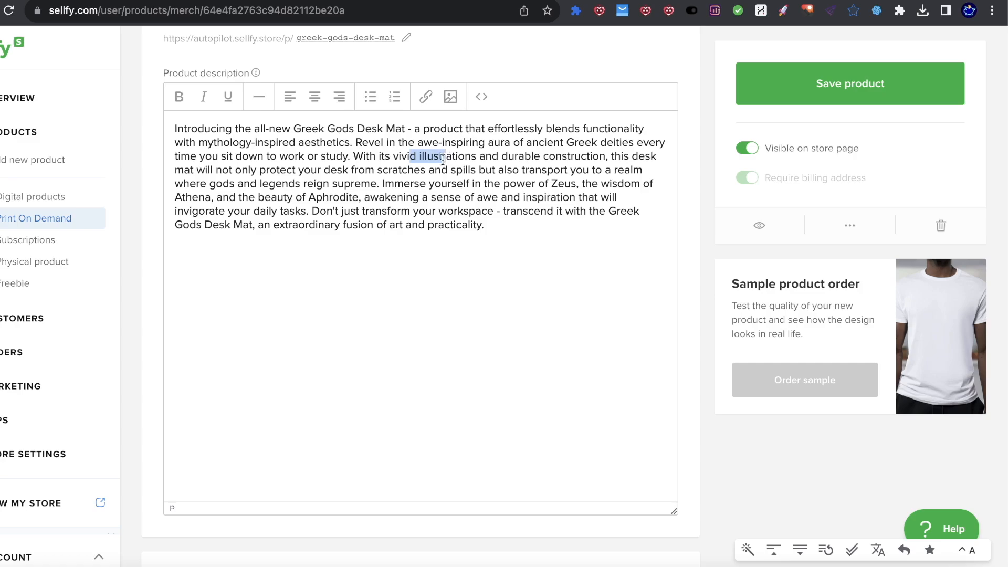
pyautogui.click(803, 95)
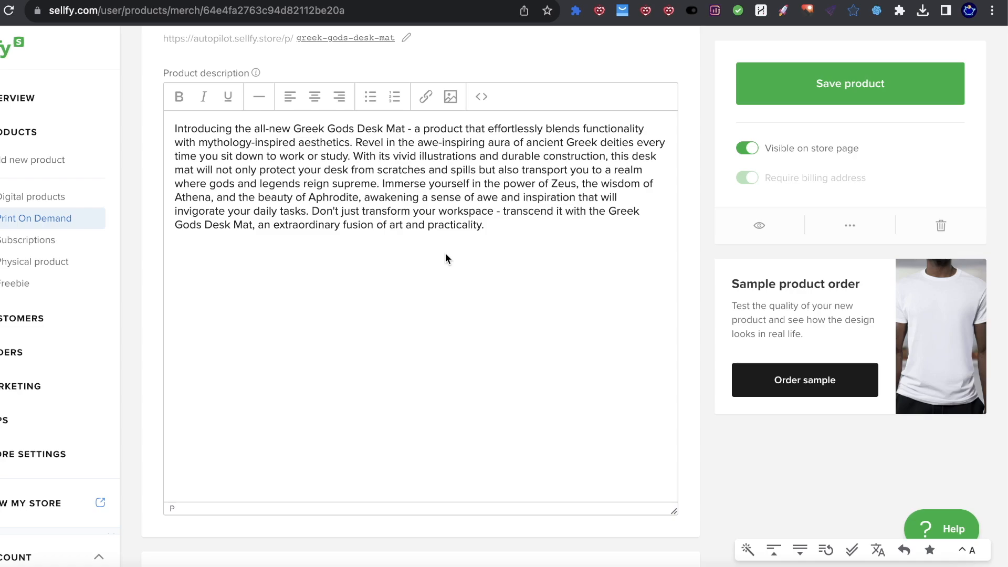
pyautogui.scroll(7, 522, 223)
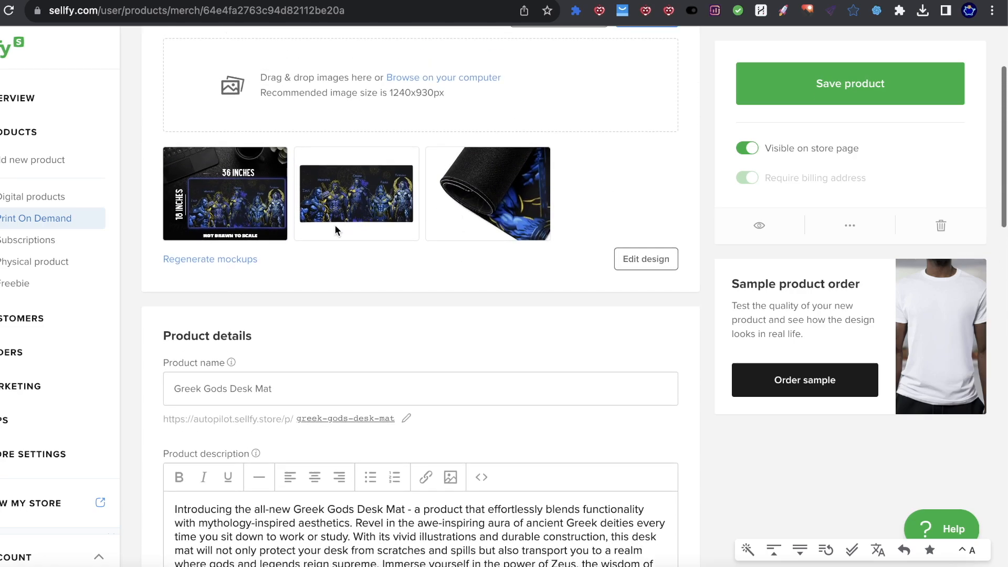
# Step: View the first desk-mat mockup full-size, zooming in and back out
pyautogui.click(236, 227)
pyautogui.click(250, 164)
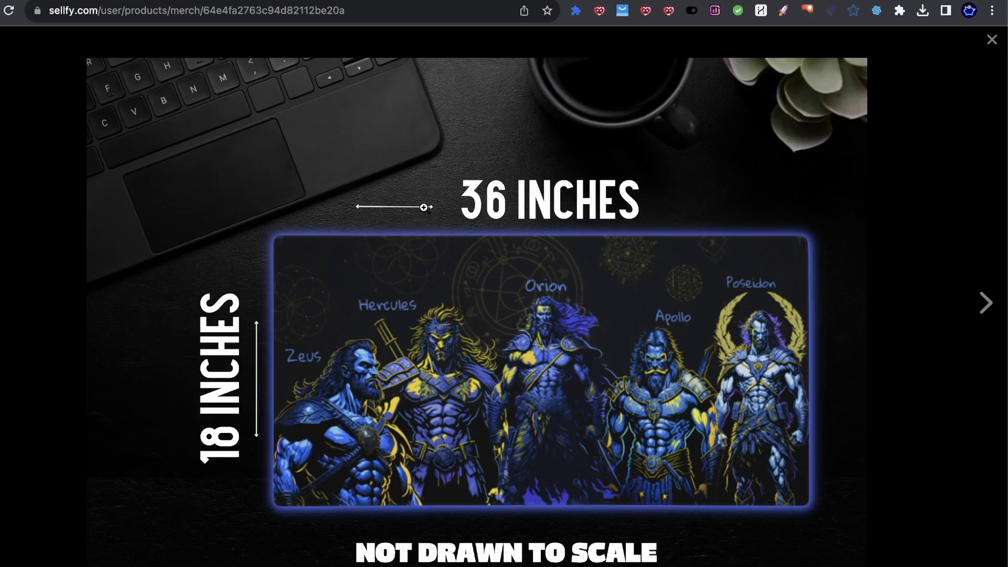
pyautogui.click(700, 295)
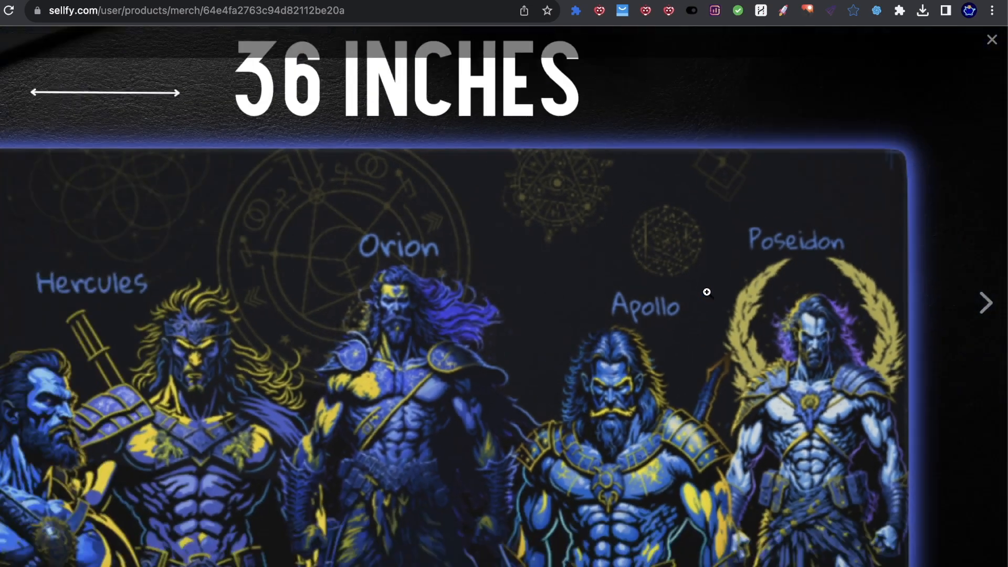
pyautogui.click(706, 292)
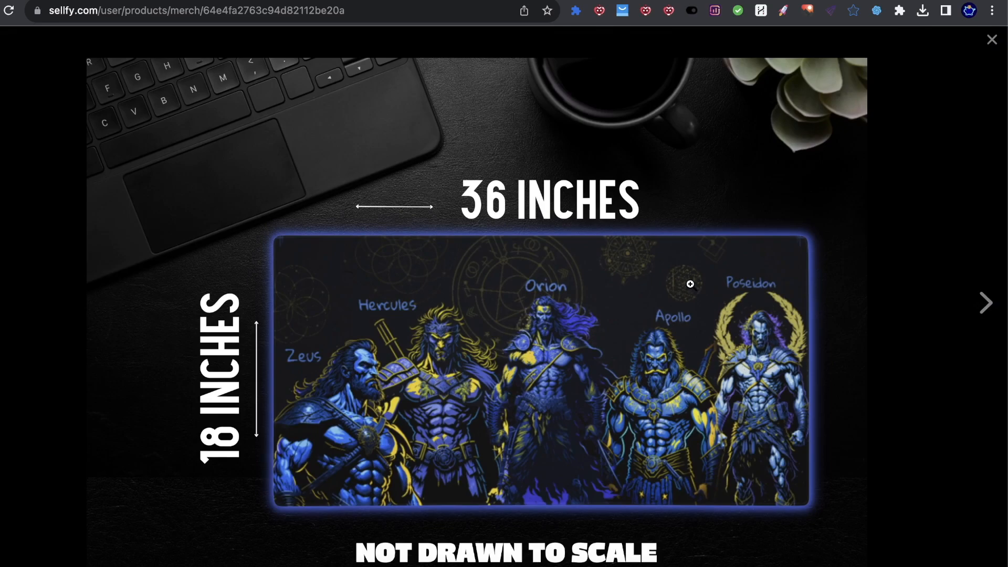
pyautogui.press('Escape')
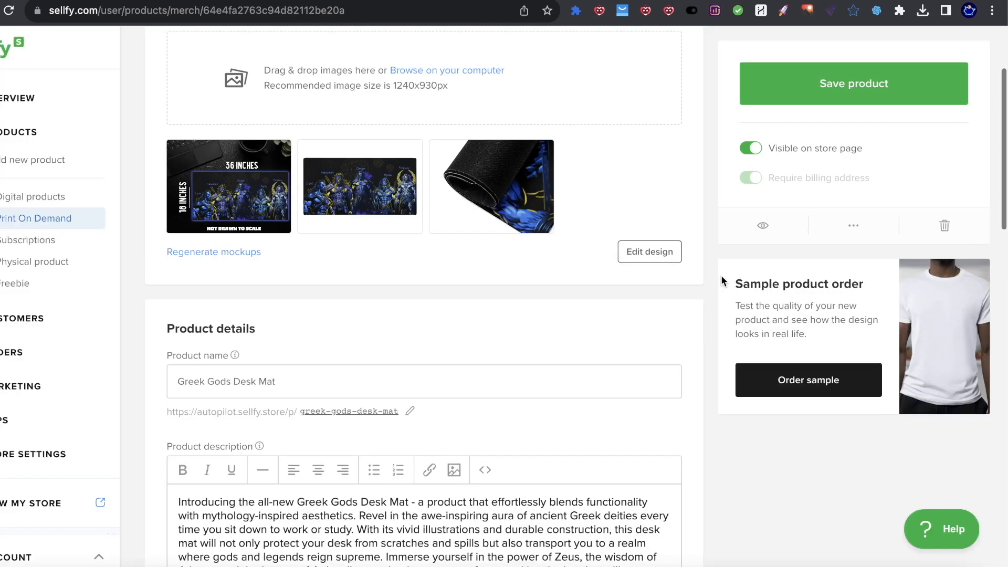
pyautogui.scroll(-3, 596, 252)
pyautogui.scroll(-2, 604, 256)
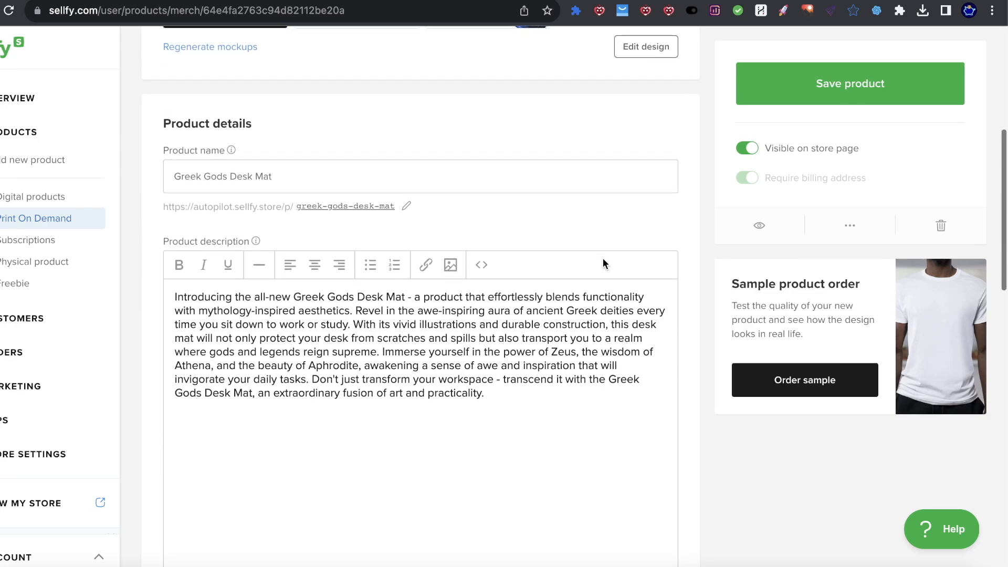
pyautogui.moveTo(403, 297); pyautogui.dragTo(488, 422)
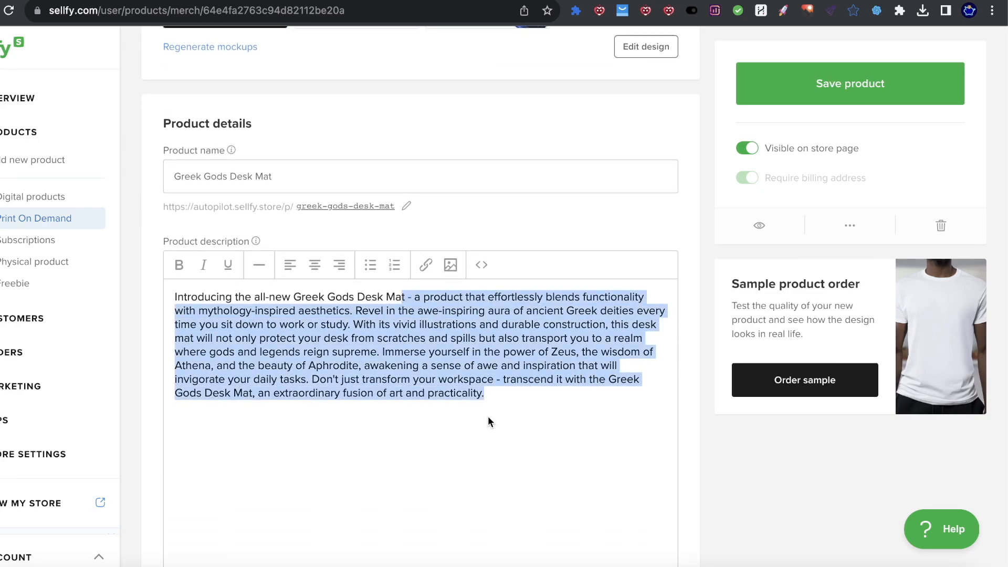
pyautogui.click(488, 419)
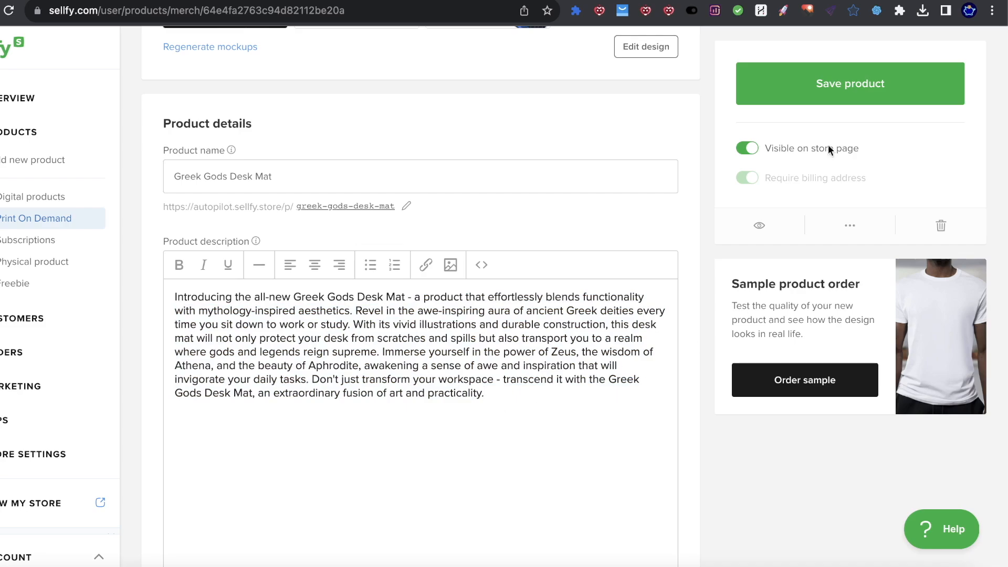
pyautogui.click(877, 11)
pyautogui.scroll(-1, 575, 398)
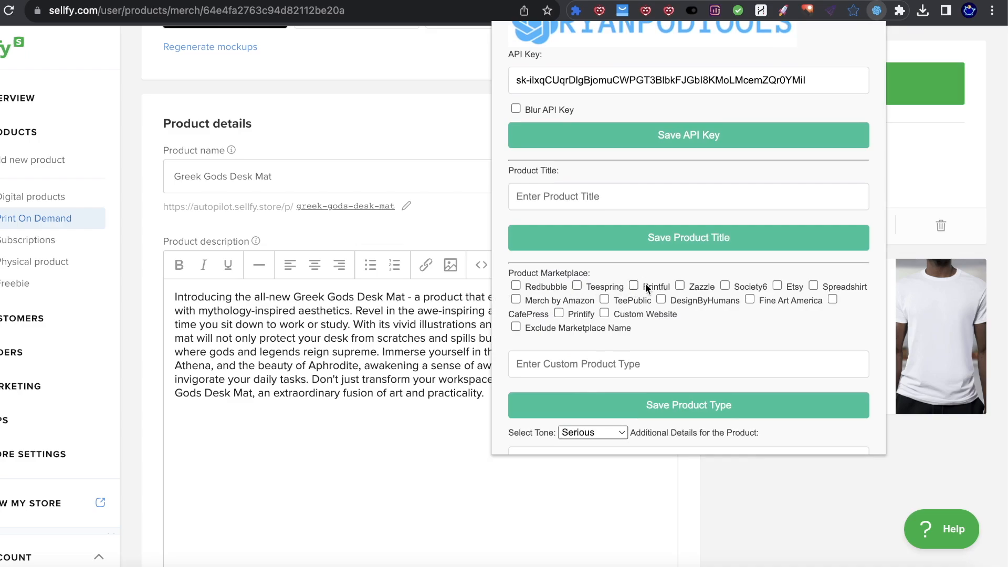
pyautogui.click(340, 415)
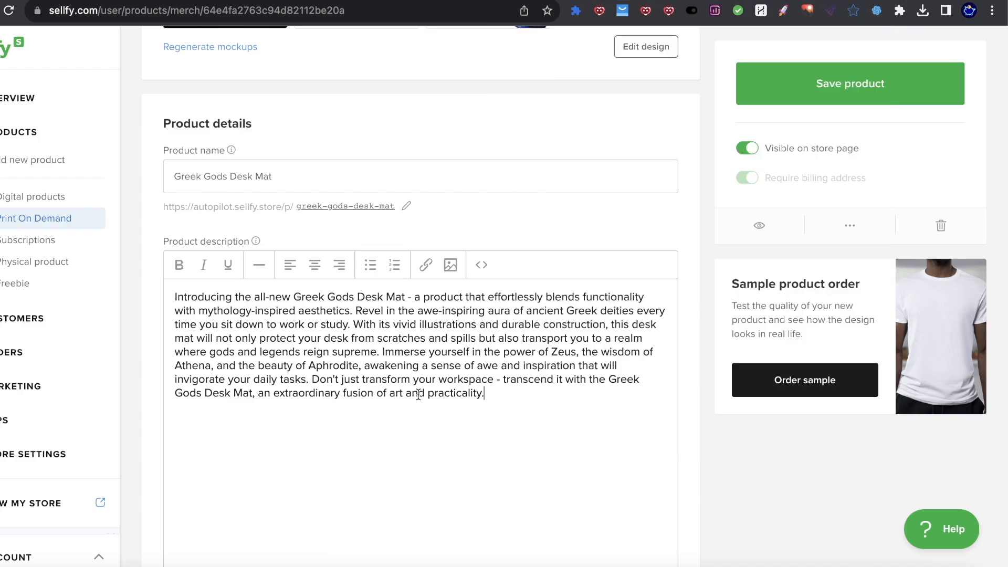
pyautogui.scroll(-1, 517, 324)
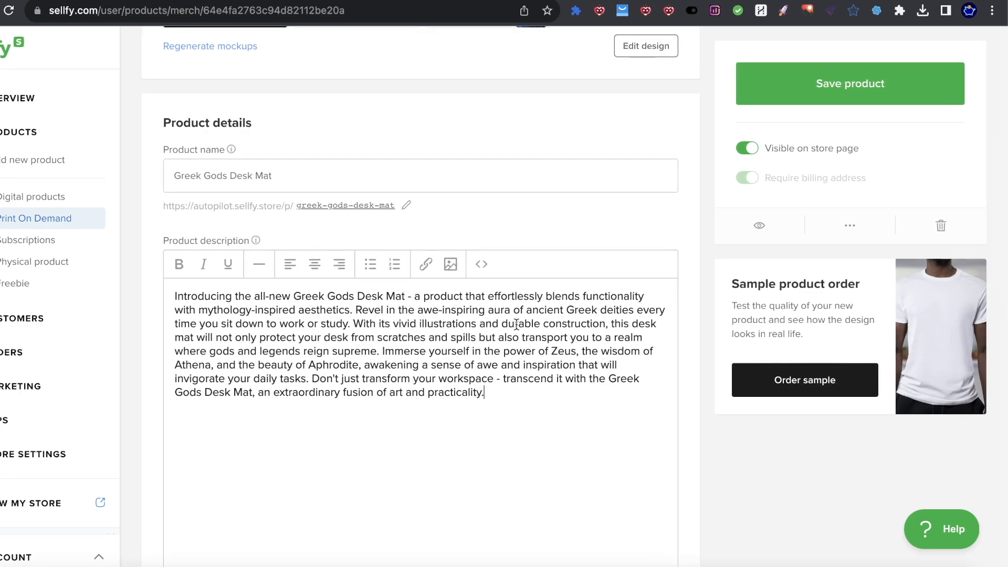
pyautogui.moveTo(417, 325); pyautogui.dragTo(566, 326)
pyautogui.moveTo(490, 399); pyautogui.dragTo(446, 379)
pyautogui.click(542, 398)
pyautogui.moveTo(542, 398); pyautogui.dragTo(175, 294)
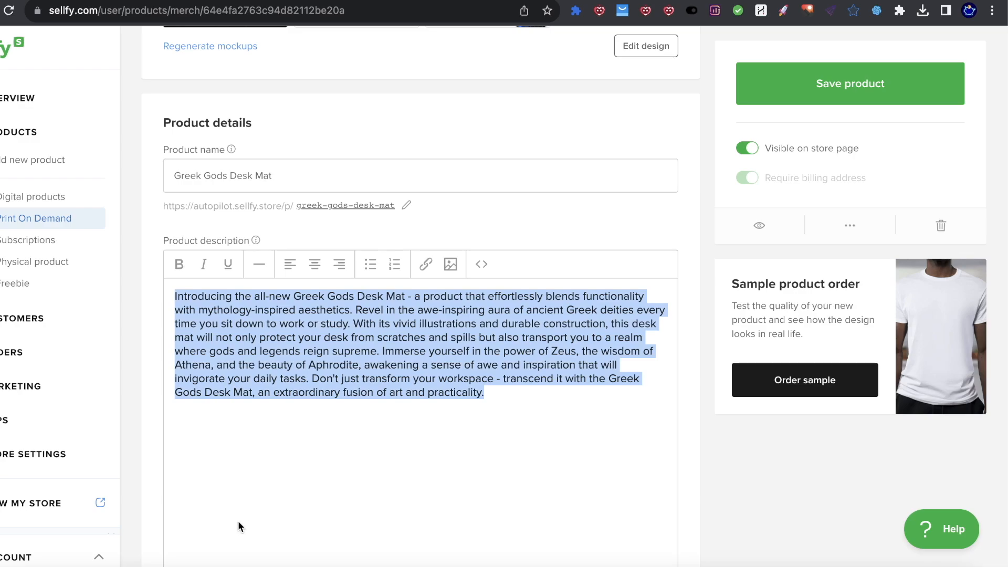
pyautogui.click(513, 420)
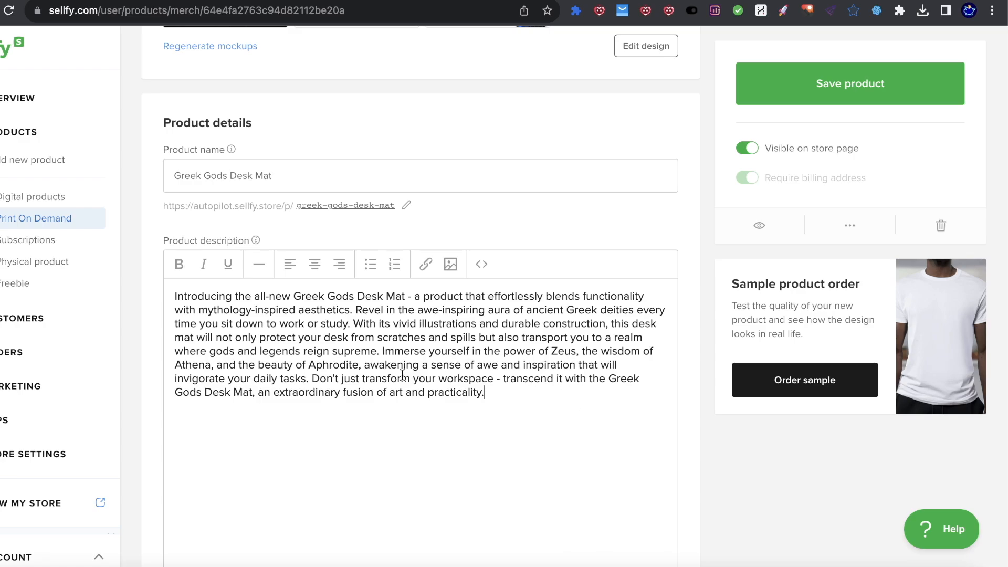
# Step: Enter 'MK-677 SARM SUPPLEMENT' as the Product Title in the description generator
pyautogui.click(876, 11)
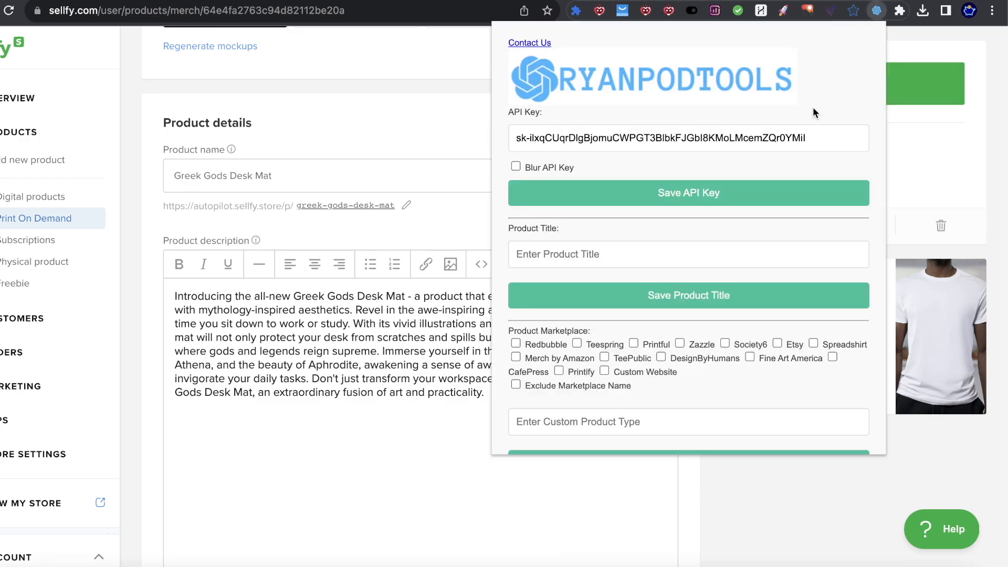
pyautogui.scroll(-5, 695, 175)
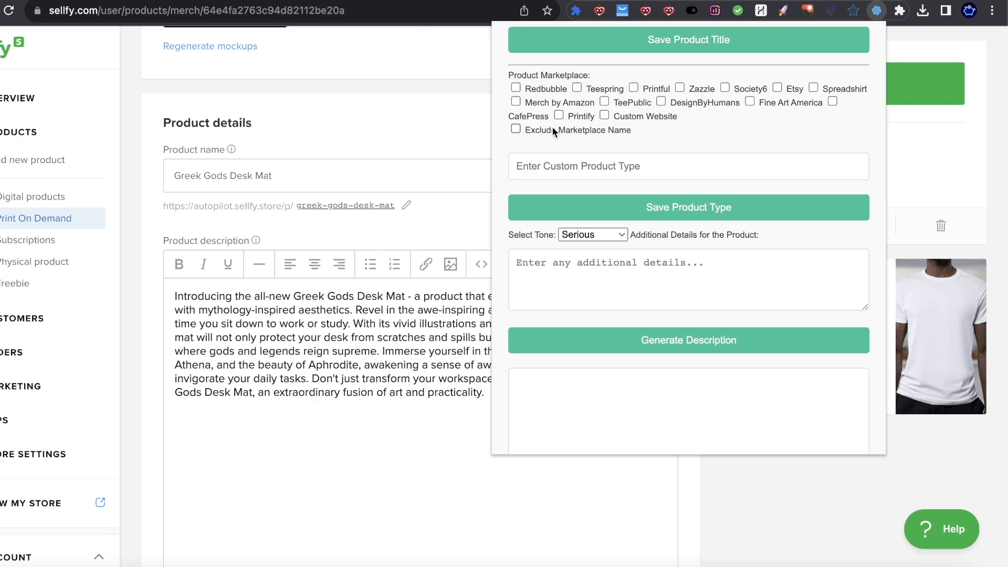
pyautogui.scroll(-5, 667, 150)
pyautogui.scroll(10, 659, 146)
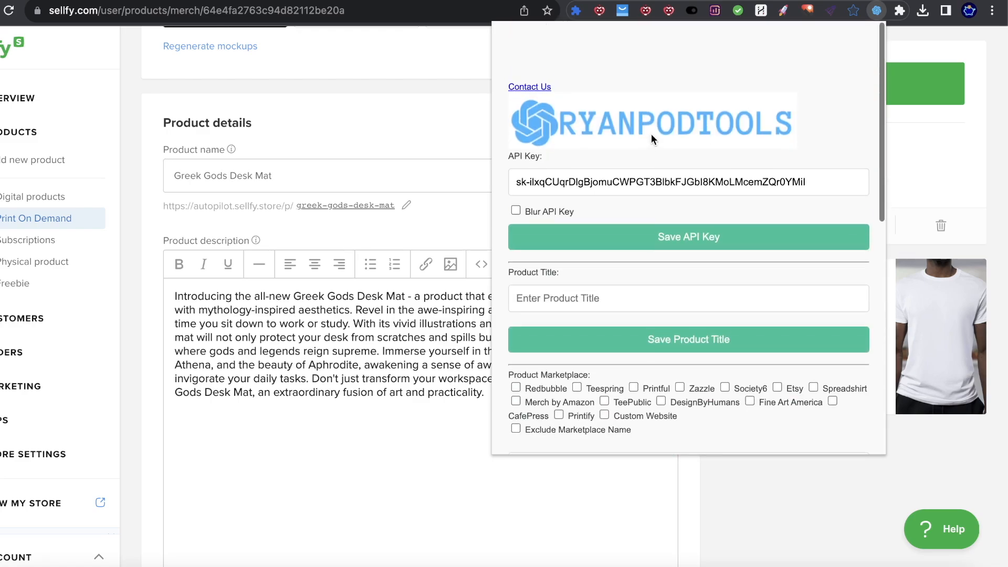
pyautogui.scroll(-10, 677, 108)
pyautogui.scroll(9, 657, 104)
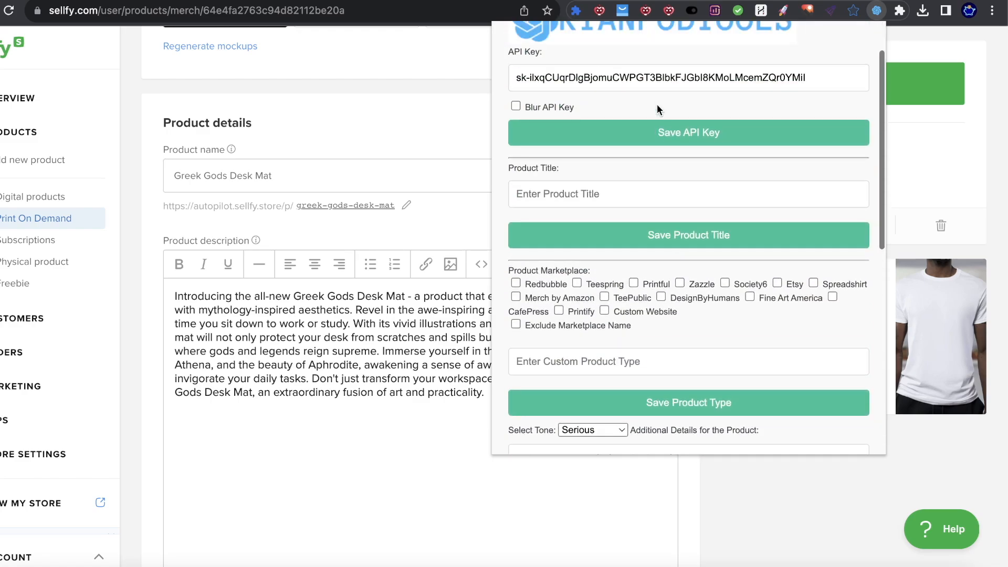
pyautogui.click(452, 127)
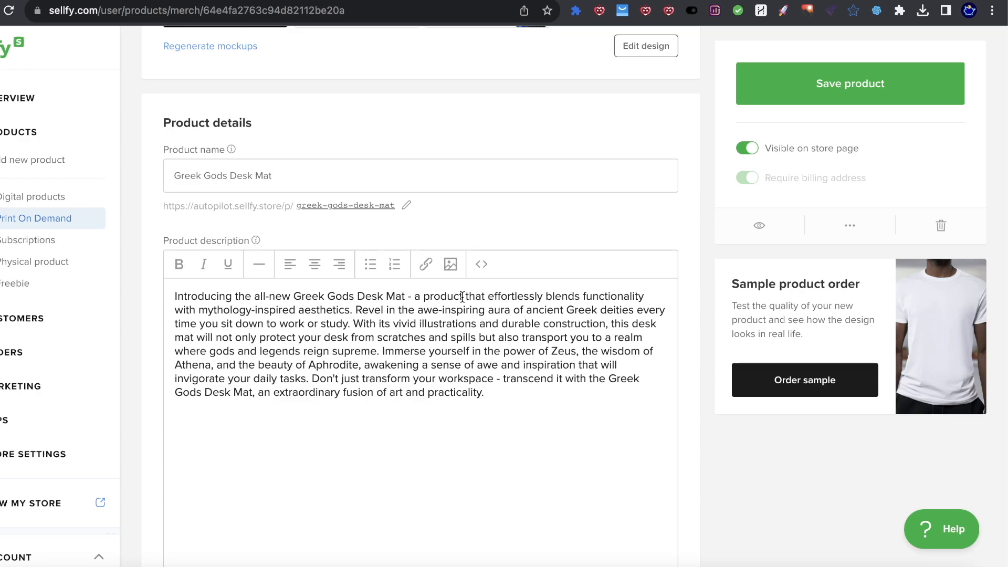
pyautogui.click(876, 11)
pyautogui.scroll(-5, 641, 243)
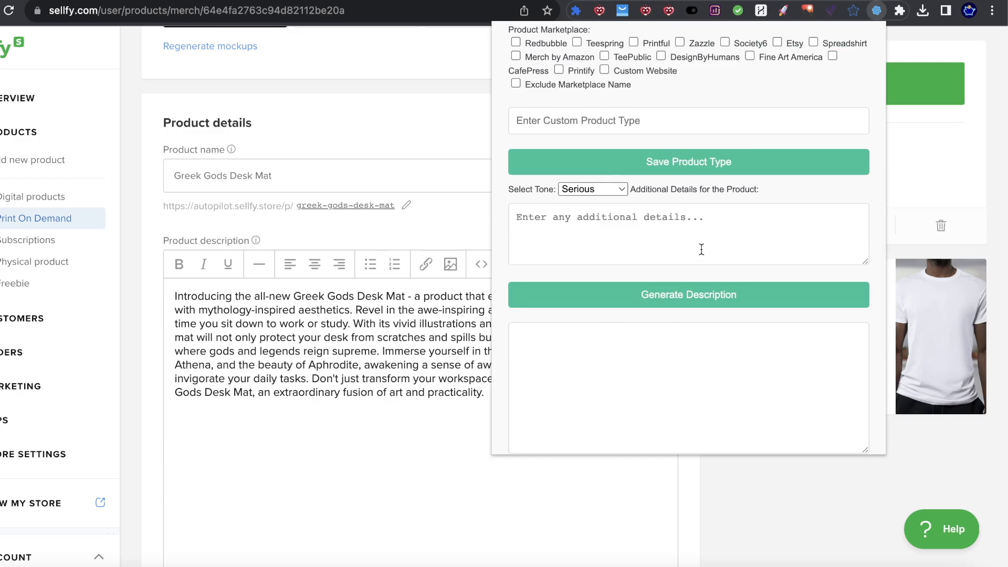
pyautogui.scroll(3, 736, 244)
pyautogui.scroll(2, 751, 238)
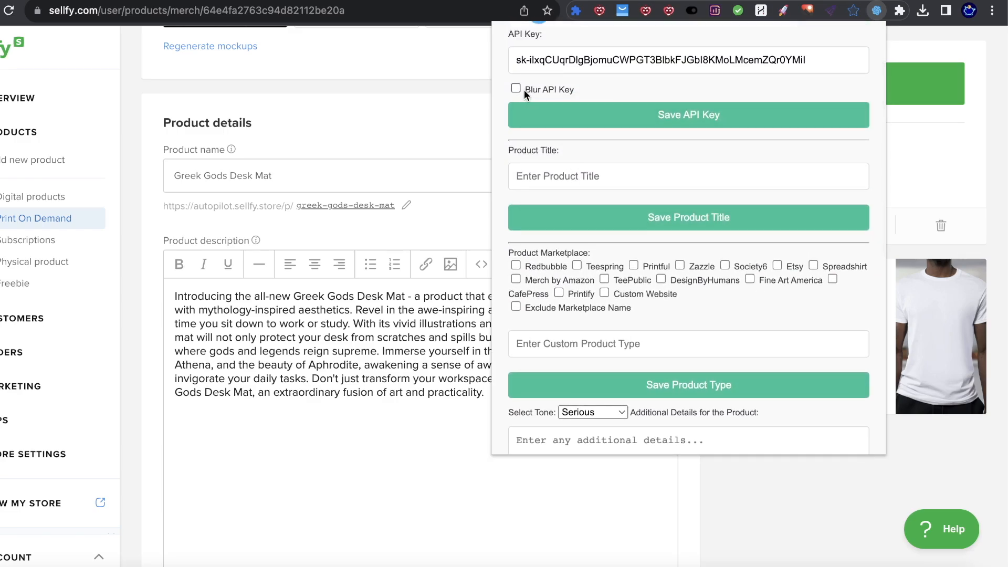
pyautogui.scroll(-1, 575, 168)
pyautogui.click(587, 132)
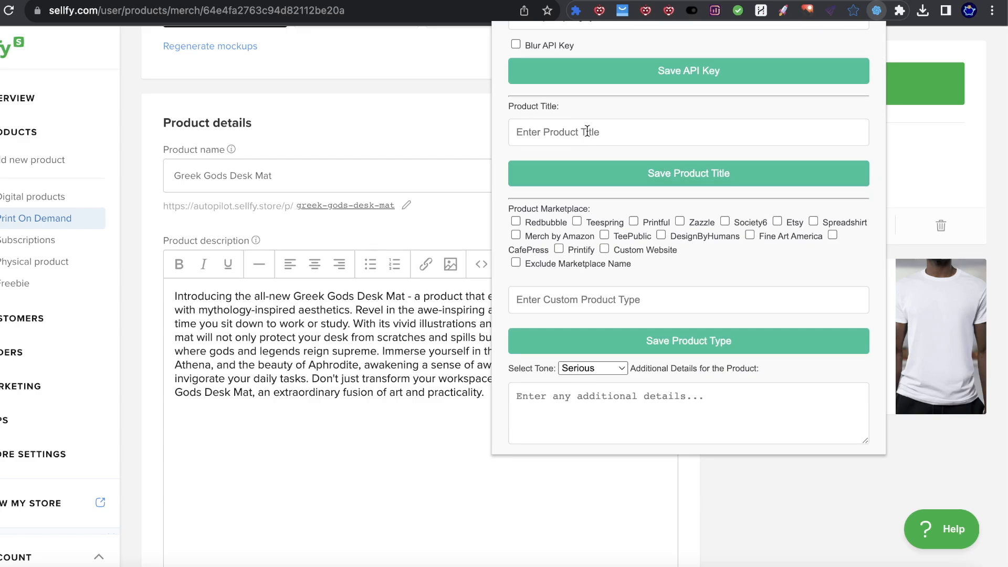
pyautogui.write('MK-677 SARM SUPP')
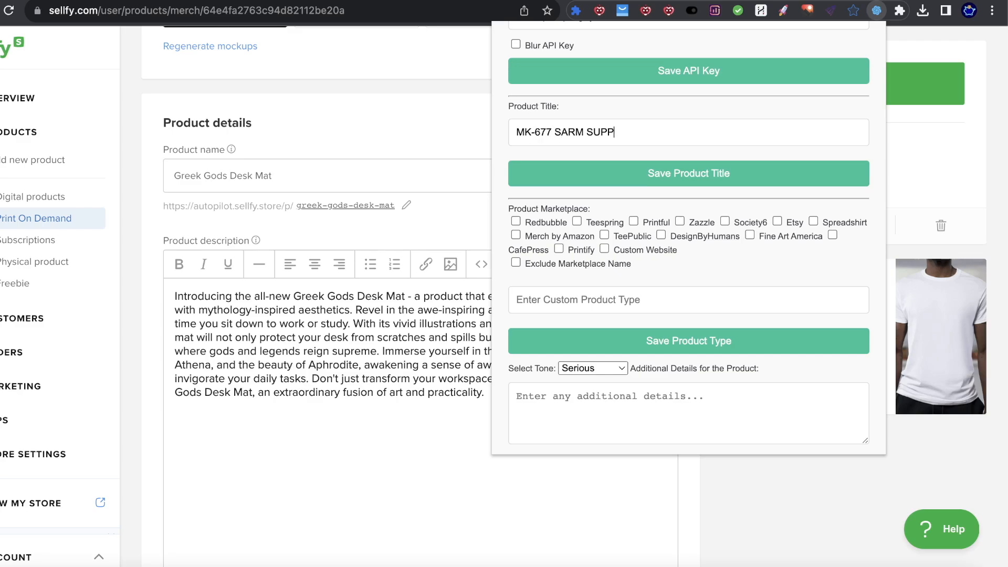
pyautogui.write('LEMENT')
# Step: Add 'Mention the benfits of MK677' as the additional details
pyautogui.click(582, 402)
pyautogui.write('Mention')
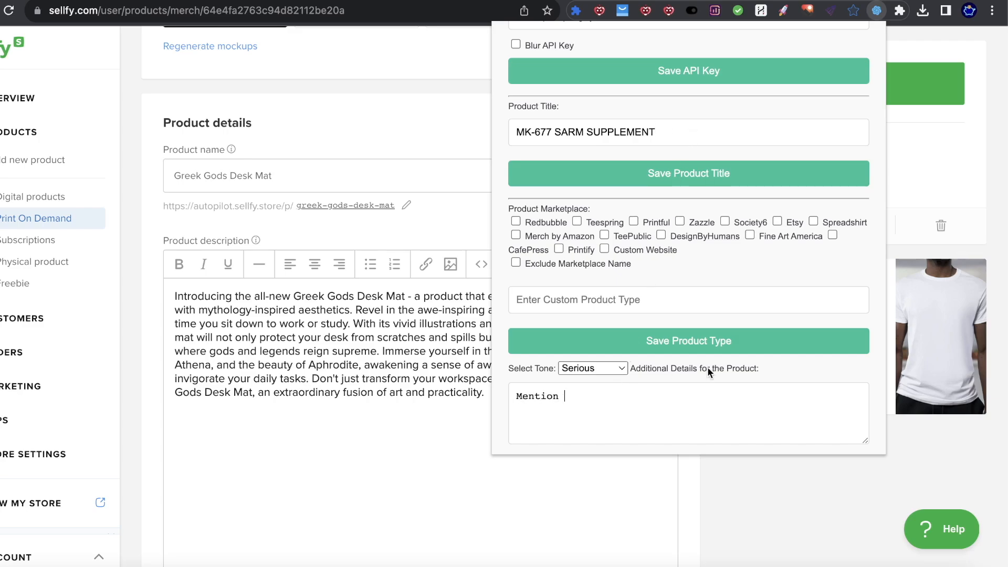
pyautogui.scroll(-5, 709, 372)
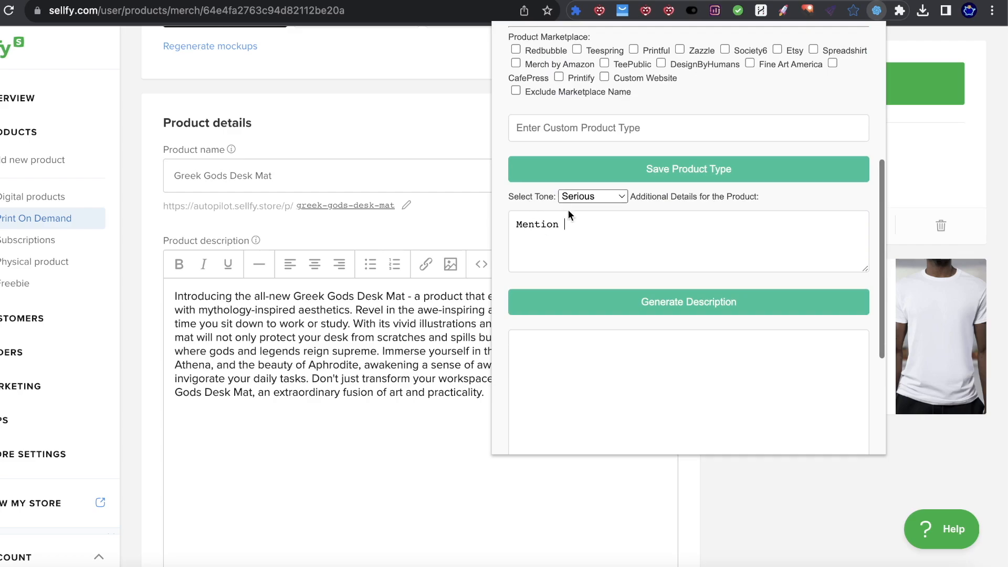
pyautogui.write('the benfi')
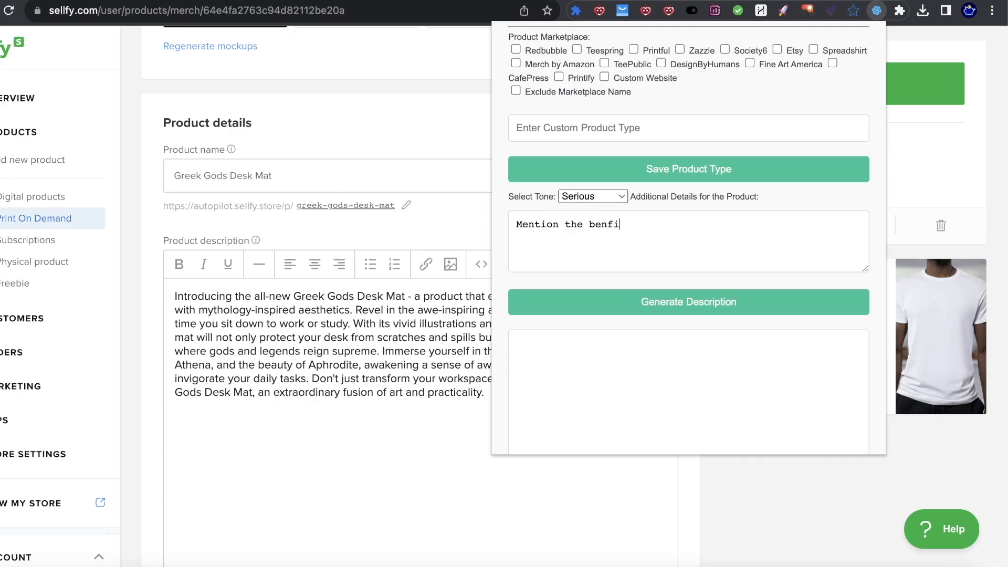
pyautogui.write('ts of MK677')
pyautogui.scroll(3, 539, 124)
pyautogui.scroll(1, 544, 207)
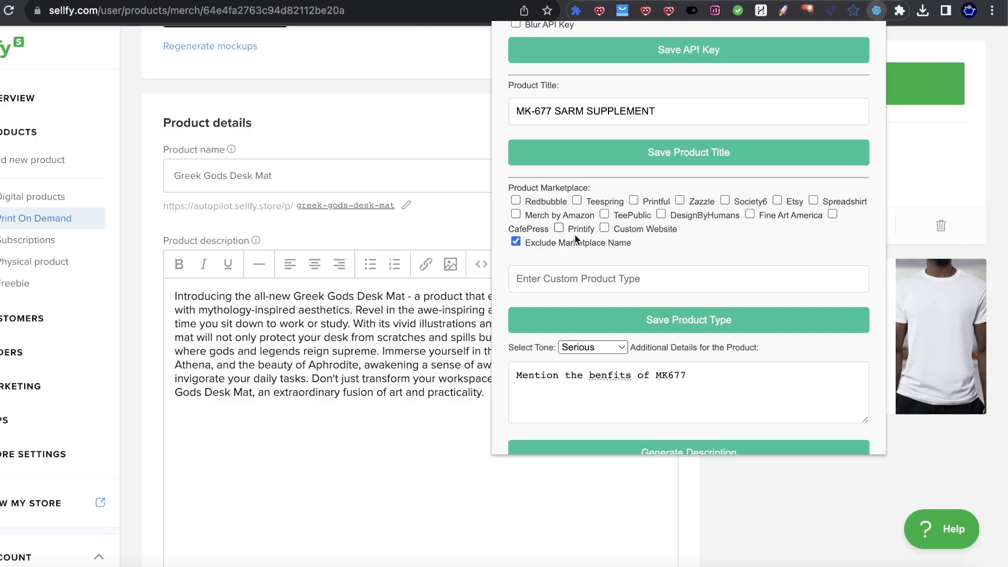
# Step: Choose Custom Website with product type 'Supplement MK 677', then save both title and type
pyautogui.click(605, 227)
pyautogui.write('Suppleme')
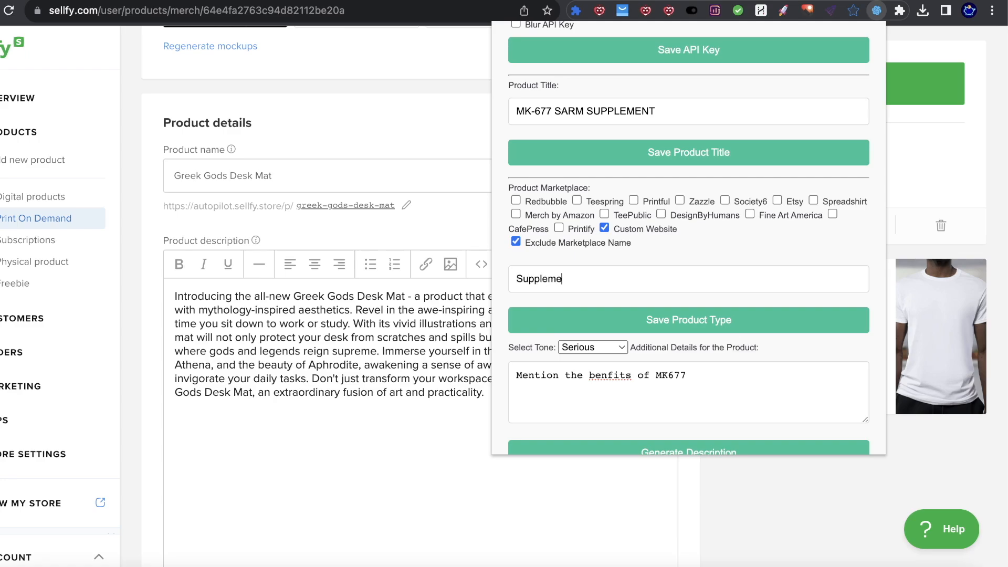
pyautogui.write('nt MK677')
pyautogui.scroll(5, 655, 247)
pyautogui.scroll(-4, 635, 245)
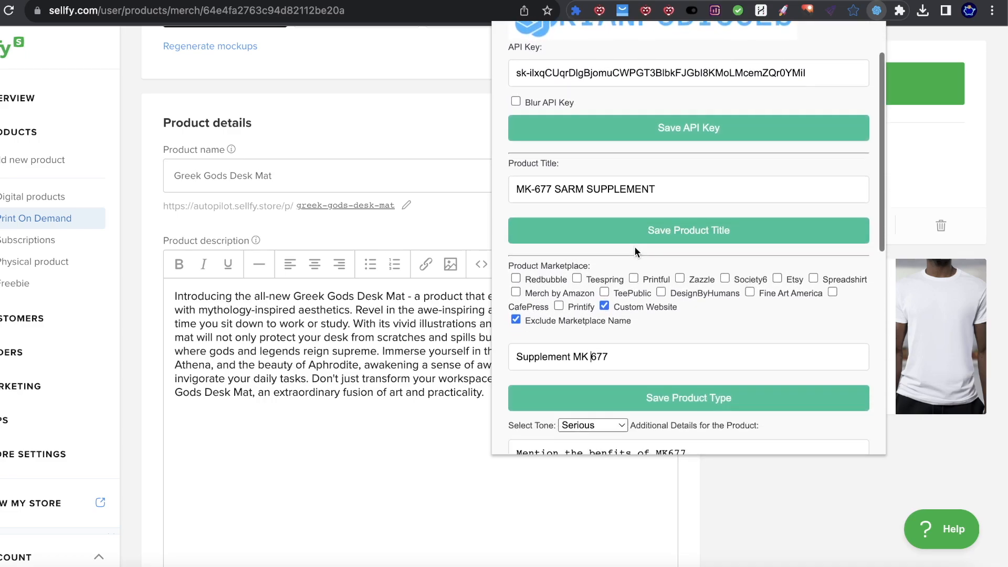
pyautogui.scroll(2, 646, 225)
pyautogui.click(651, 191)
pyautogui.click(490, 224)
pyautogui.click(525, 347)
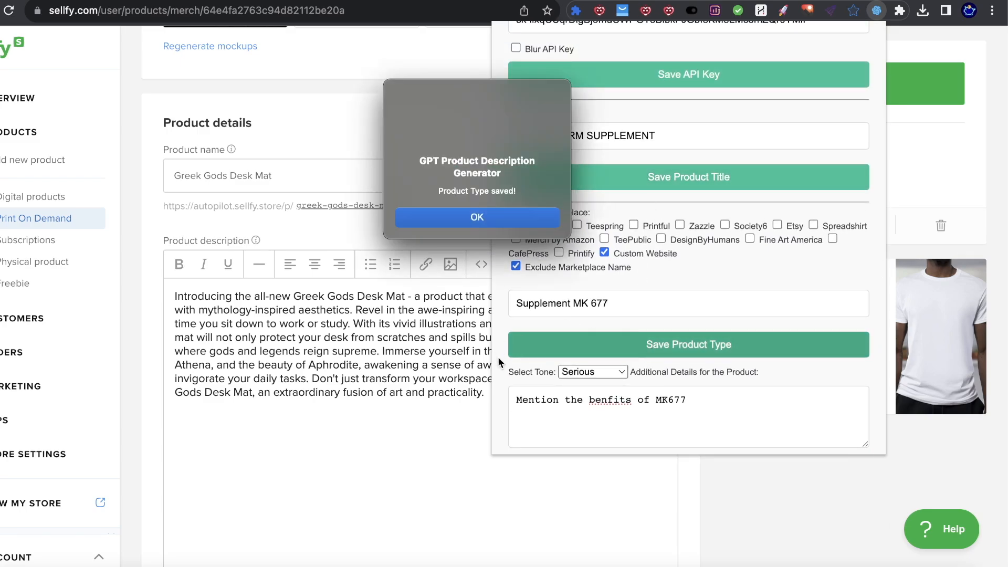
pyautogui.click(439, 216)
# Step: Highlight the whole generated MK-677 SARM Supplement description text in the popup
pyautogui.scroll(-3, 632, 362)
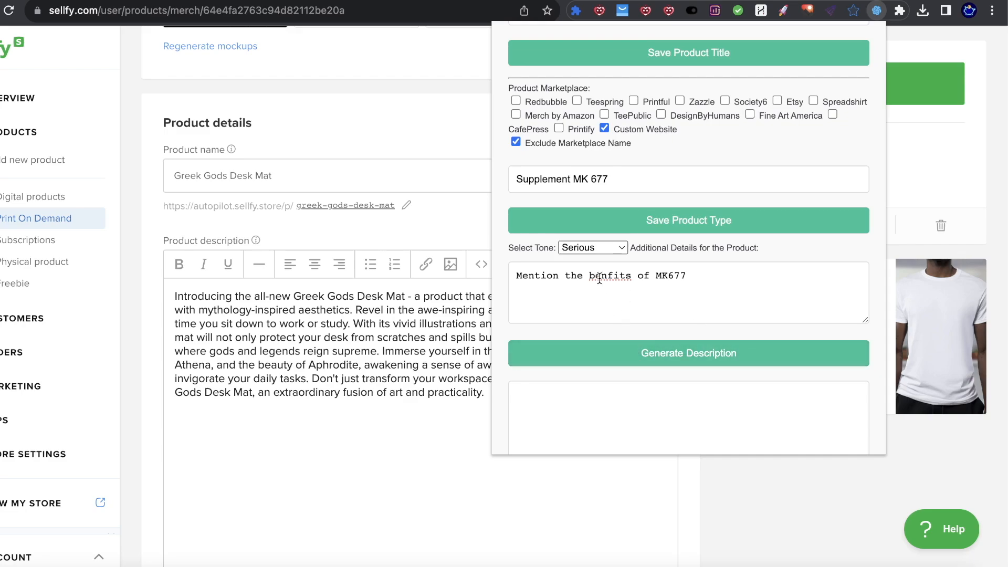
pyautogui.scroll(-2, 677, 336)
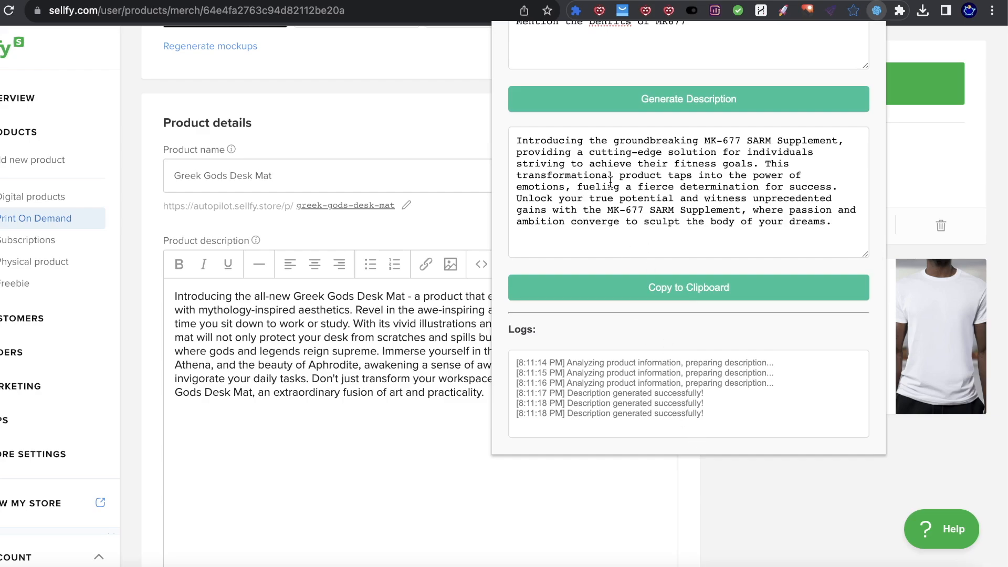
pyautogui.moveTo(558, 141); pyautogui.dragTo(753, 139)
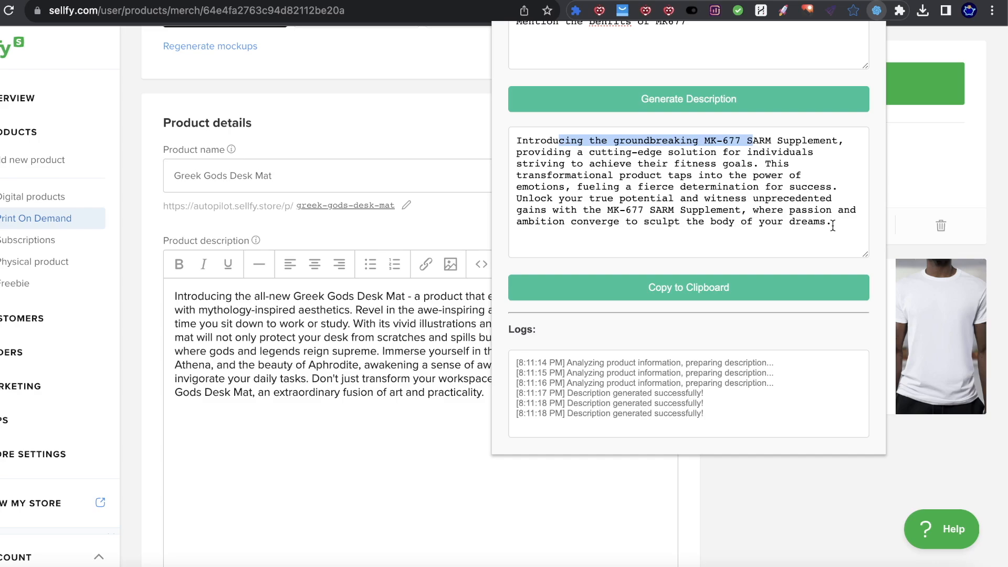
pyautogui.moveTo(832, 225); pyautogui.dragTo(524, 101)
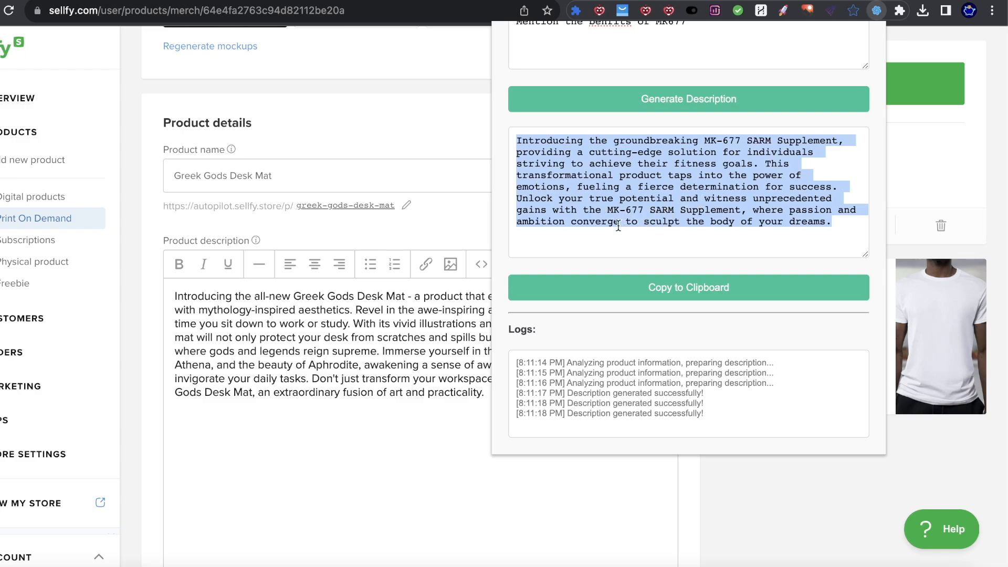
pyautogui.scroll(7, 622, 224)
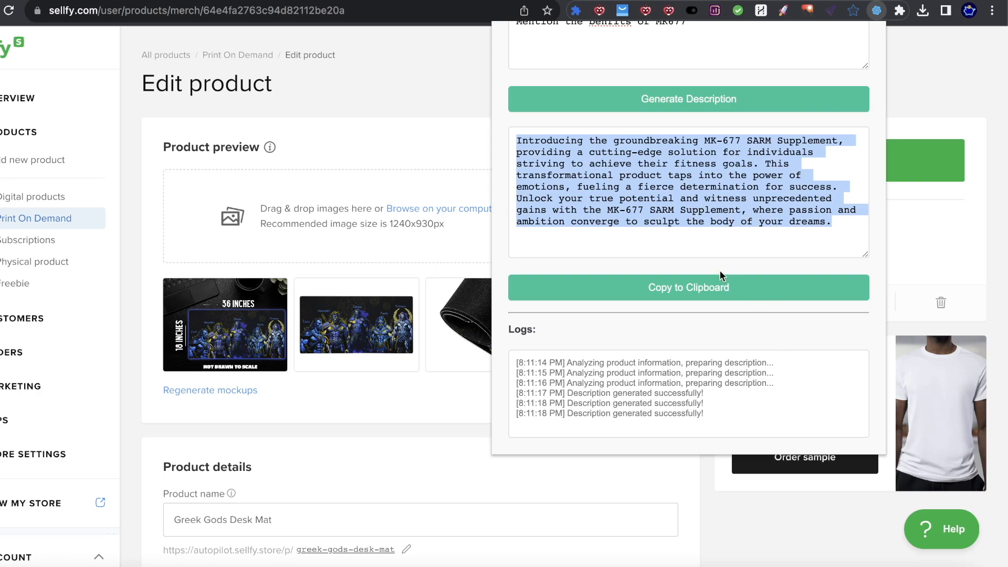
pyautogui.moveTo(853, 225); pyautogui.dragTo(619, 127)
# Step: Regenerate the MK-677 supplement description and select the entire new text
pyautogui.scroll(1, 688, 158)
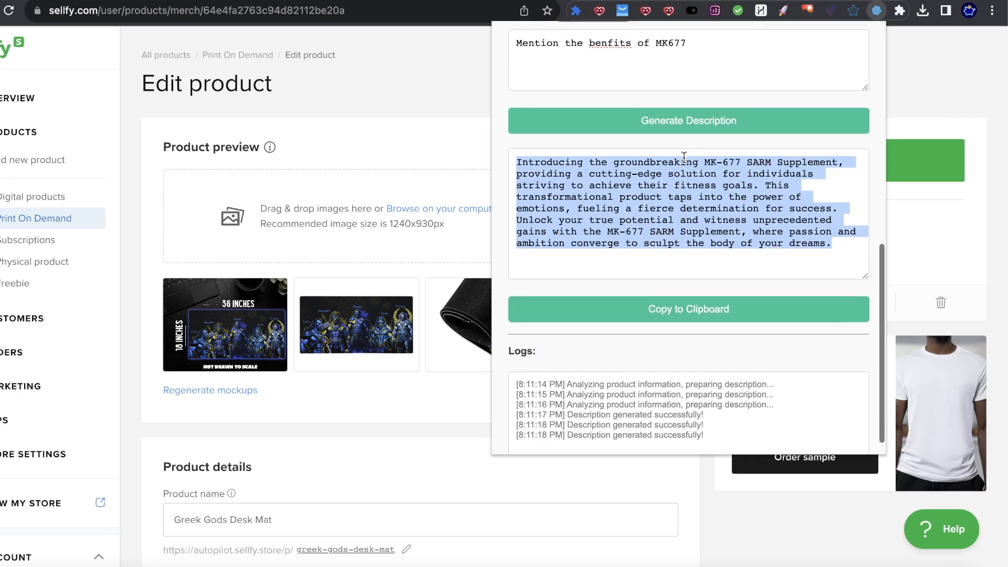
pyautogui.click(688, 139)
pyautogui.scroll(-1, 698, 220)
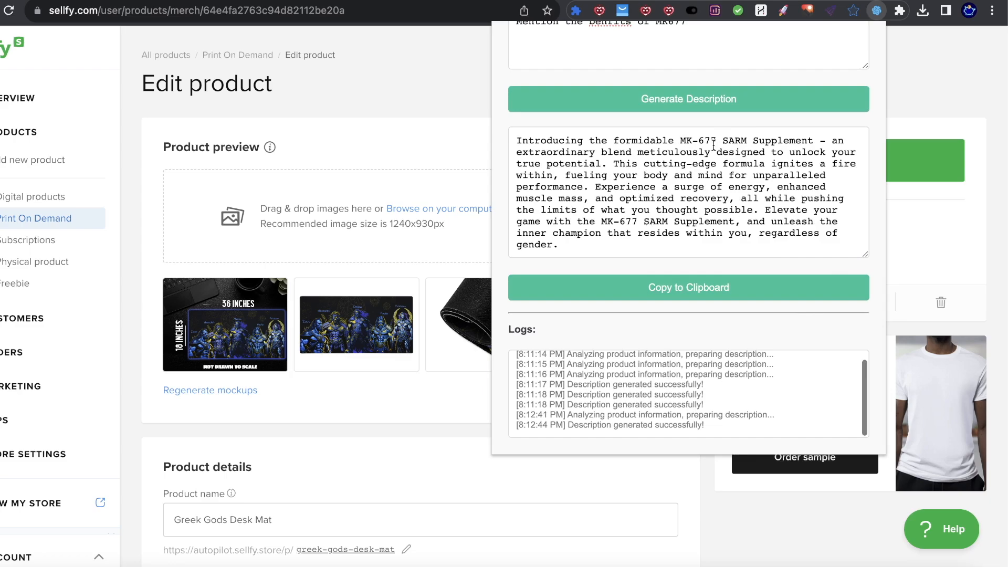
pyautogui.moveTo(516, 140); pyautogui.dragTo(706, 221)
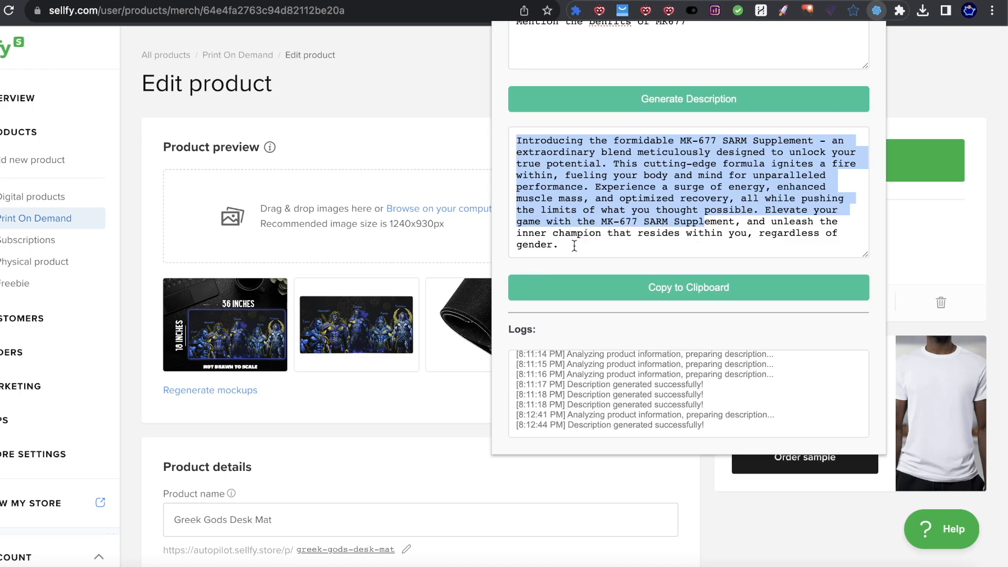
pyautogui.moveTo(575, 246); pyautogui.dragTo(510, 225)
pyautogui.click(627, 240)
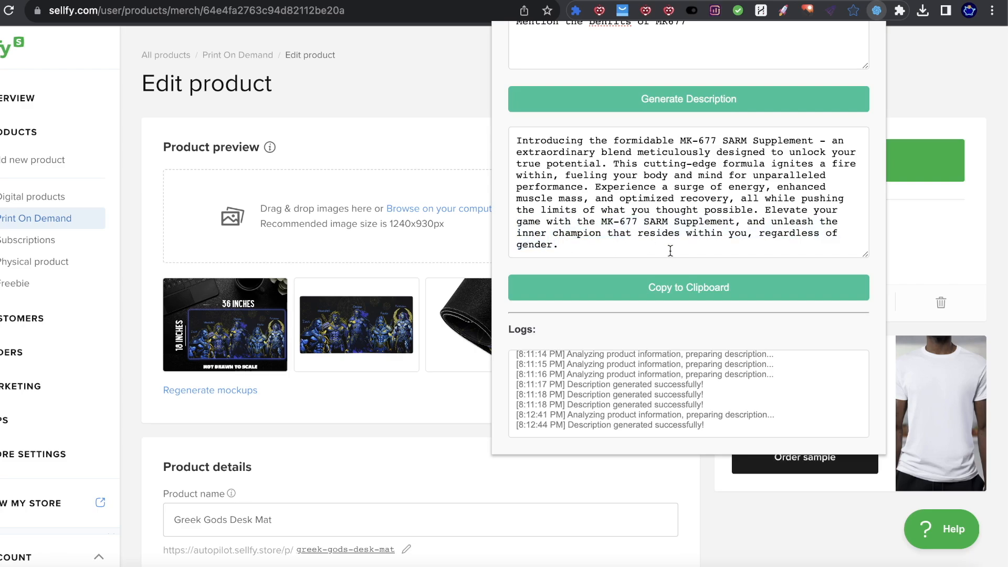
pyautogui.moveTo(671, 251); pyautogui.dragTo(496, 127)
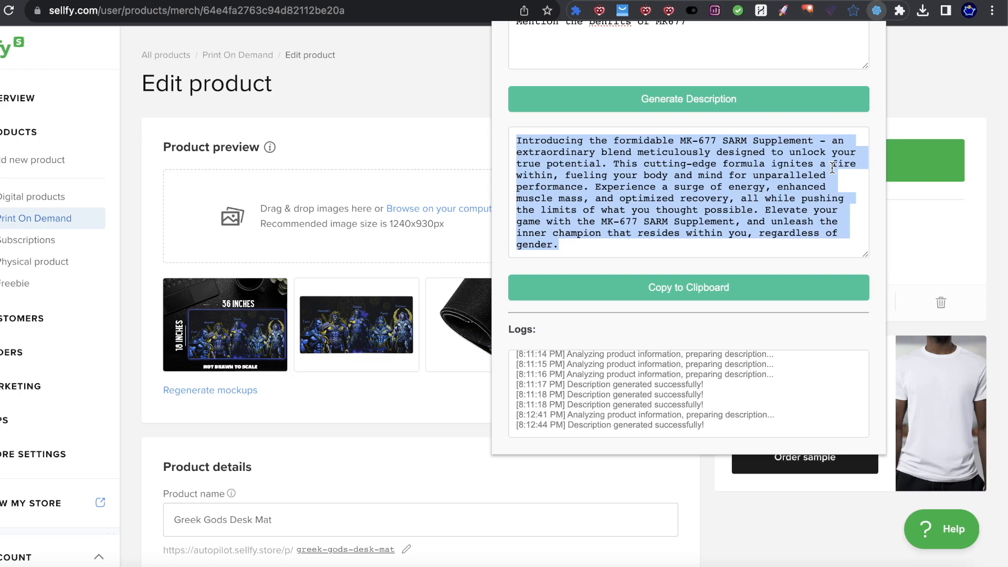
# Step: Review the popup's fields and switch to the Redbubble design tab
pyautogui.scroll(3, 819, 176)
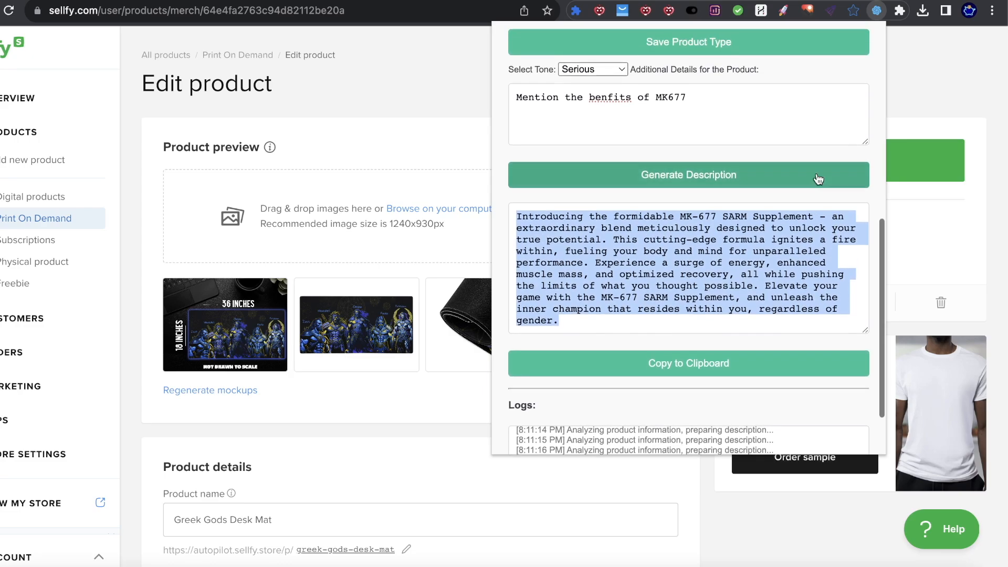
pyautogui.scroll(5, 750, 225)
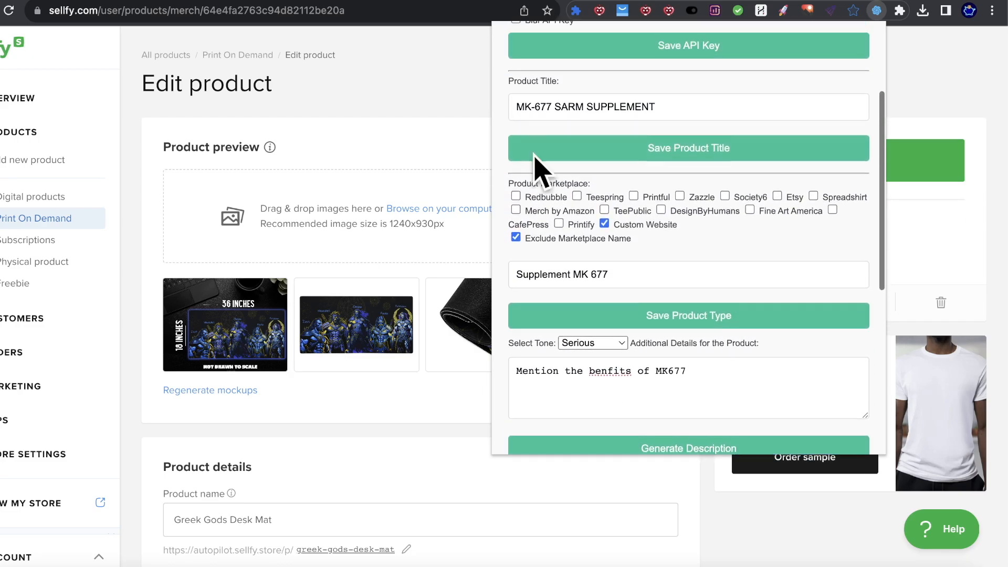
pyautogui.scroll(-3, 653, 286)
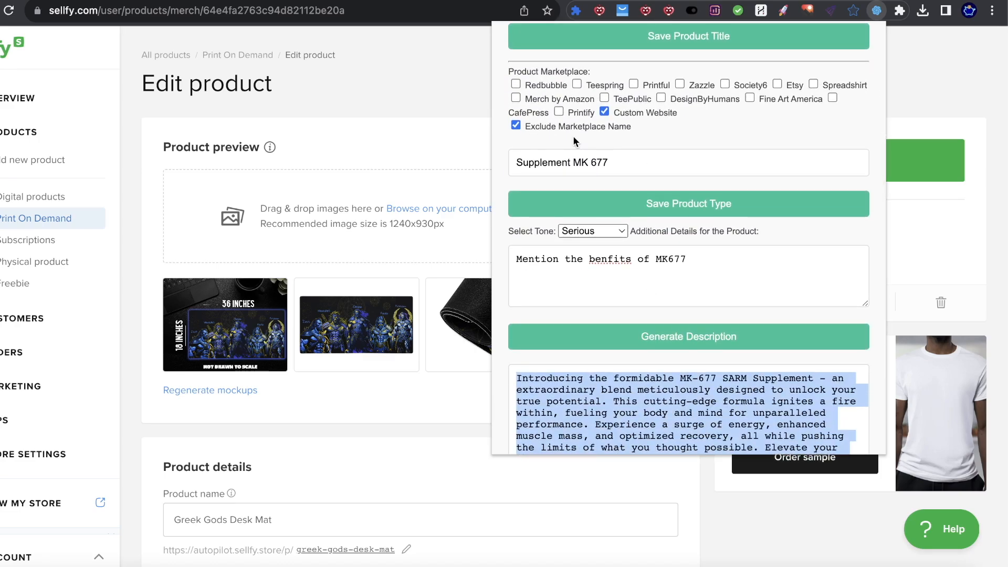
pyautogui.click(57, 1)
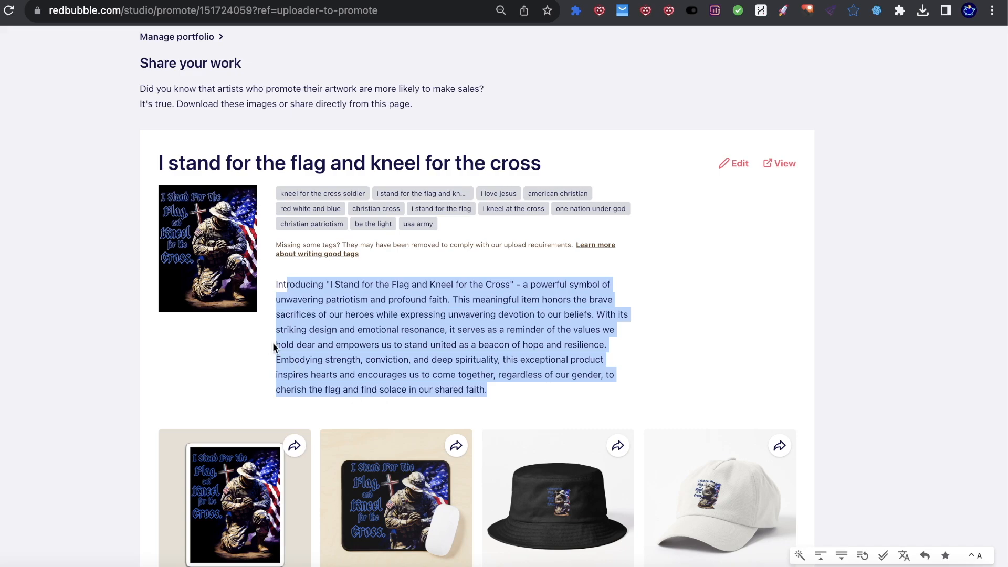
pyautogui.scroll(-10, 273, 343)
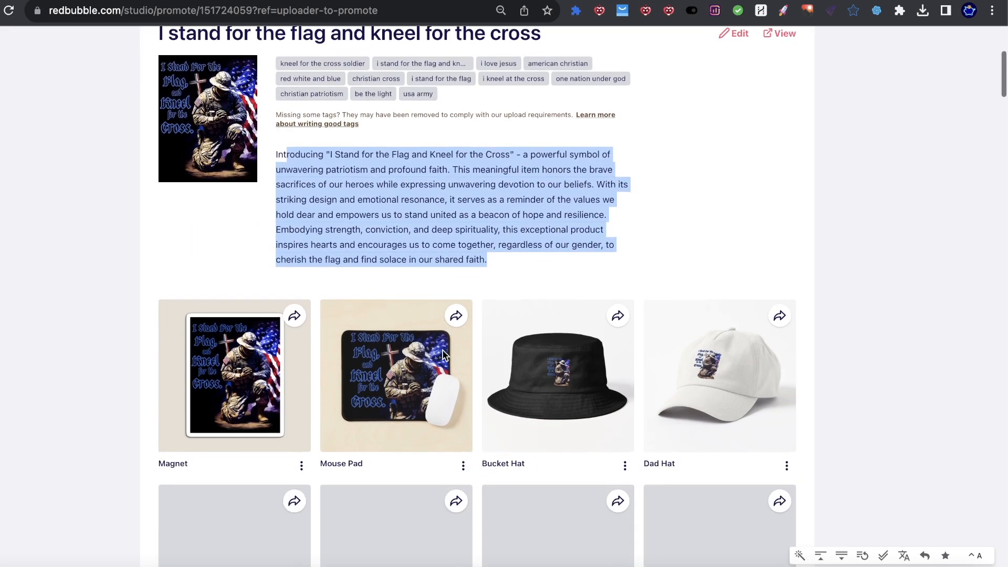
pyautogui.scroll(-15, 236, 259)
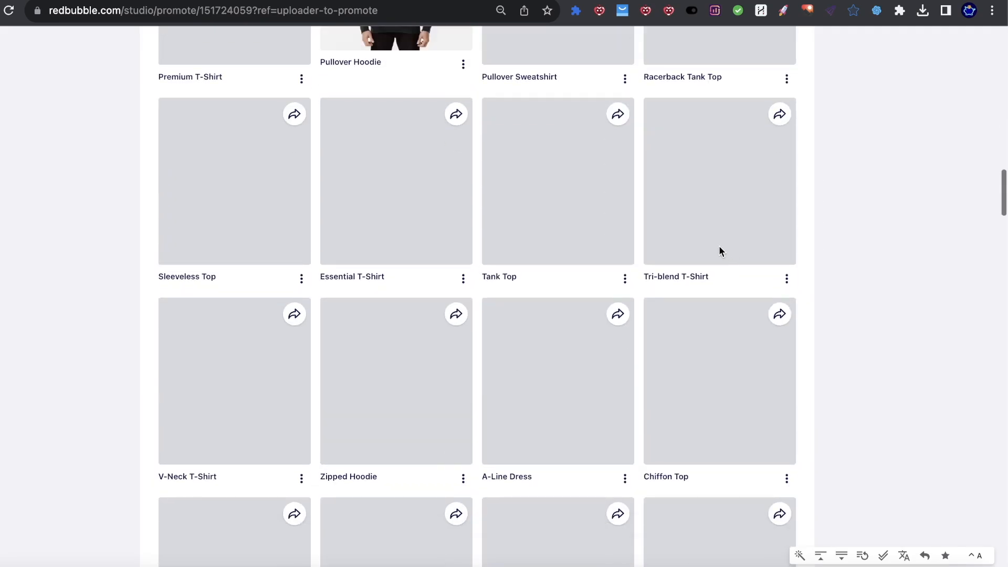
pyautogui.scroll(8, 682, 270)
pyautogui.scroll(10, 681, 273)
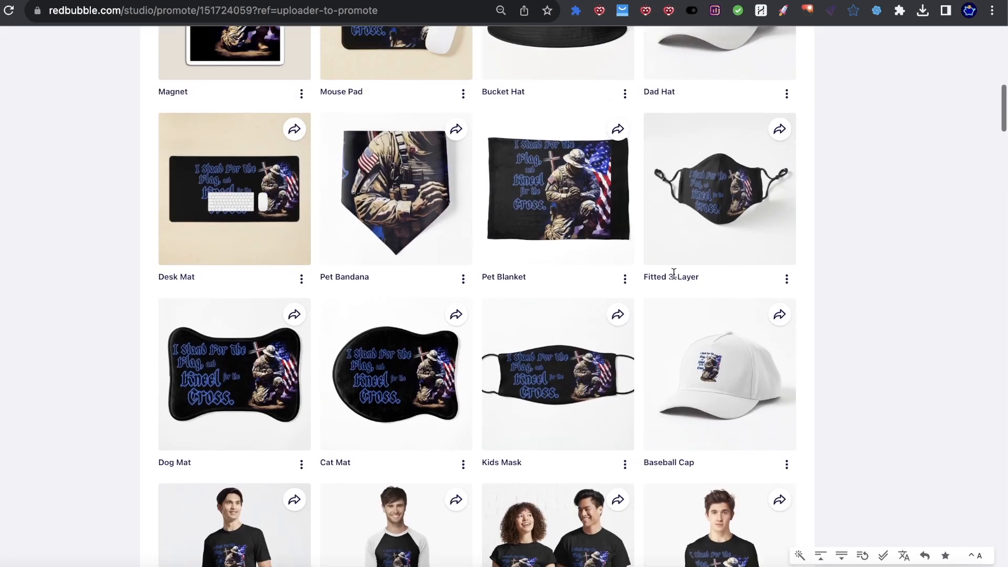
pyautogui.scroll(12, 674, 273)
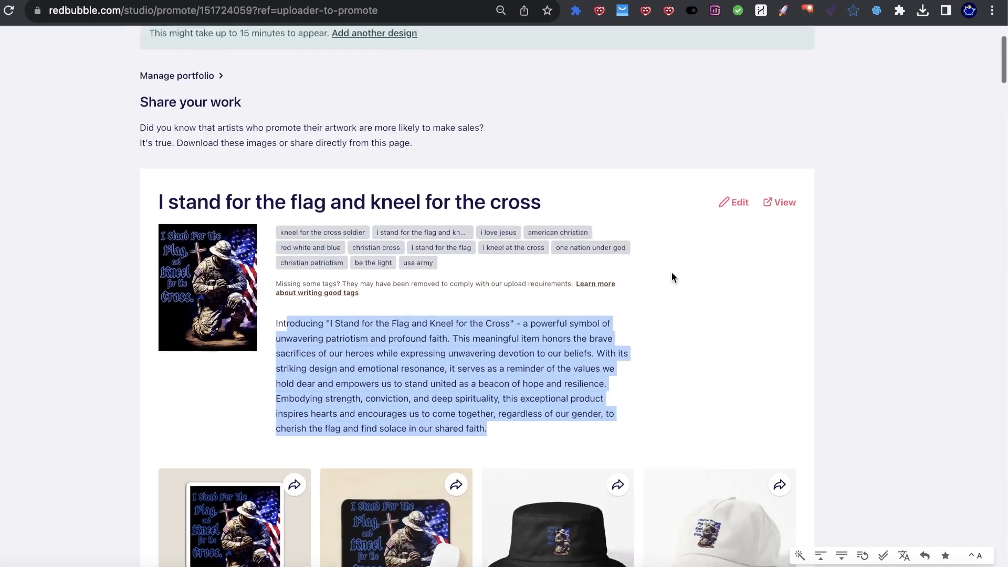
# Step: Open the RyanPODTools generator over the Redbubble promote page and review its fields
pyautogui.click(876, 11)
pyautogui.scroll(-7, 724, 251)
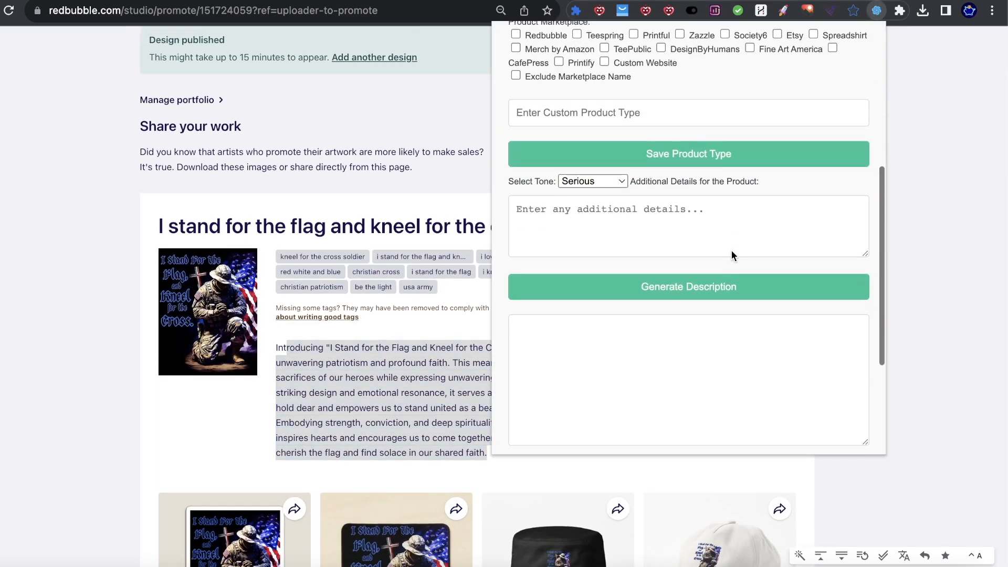
pyautogui.scroll(3, 728, 253)
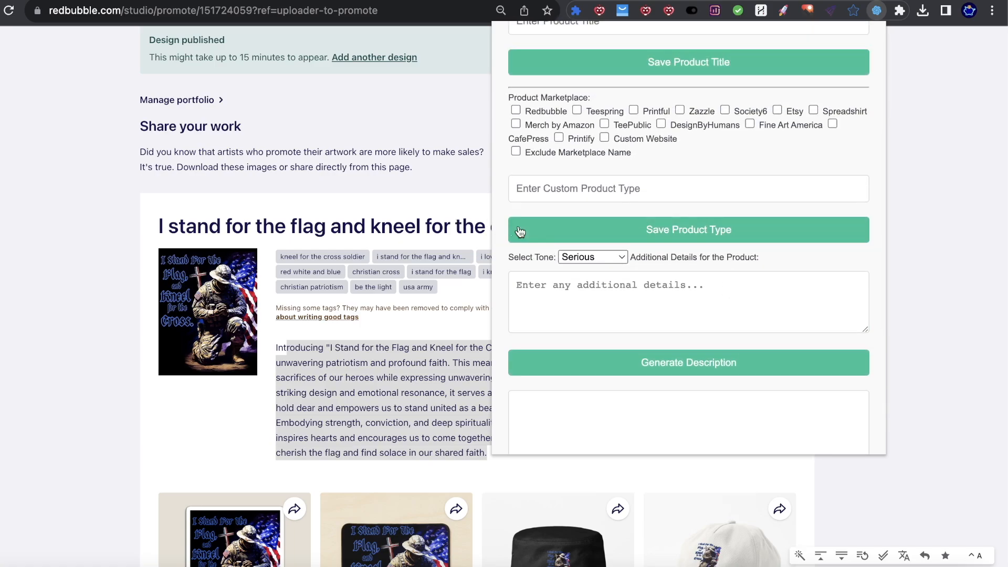
pyautogui.scroll(2, 531, 228)
pyautogui.scroll(2, 517, 229)
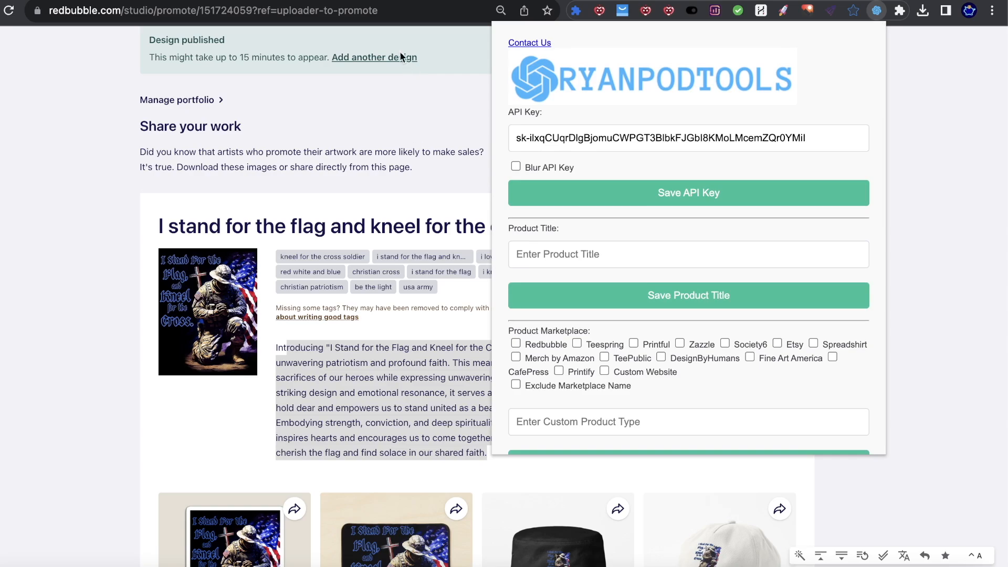
pyautogui.scroll(-1, 792, 376)
pyautogui.scroll(-8, 792, 375)
pyautogui.scroll(10, 790, 378)
pyautogui.scroll(-3, 675, 311)
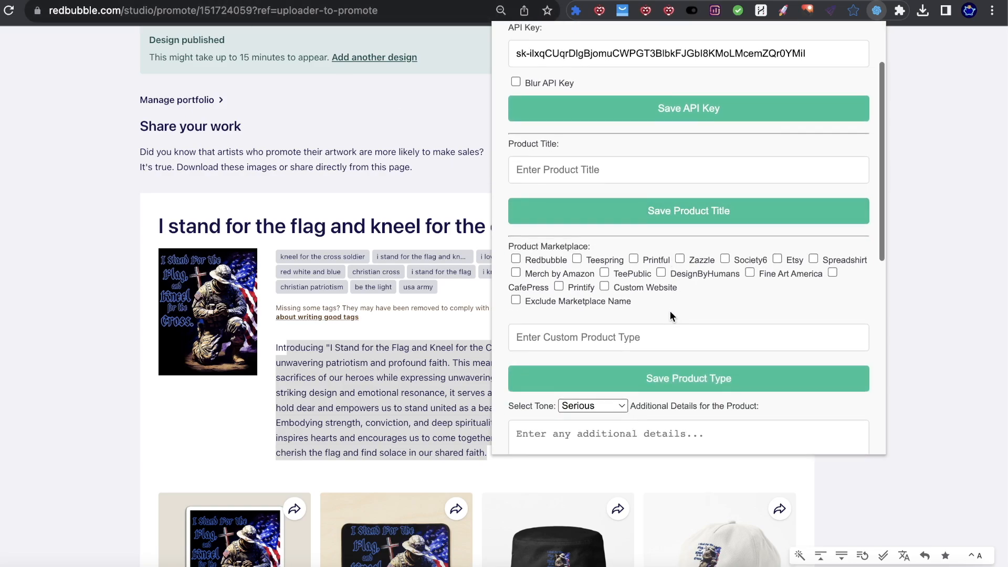
pyautogui.scroll(-10, 672, 310)
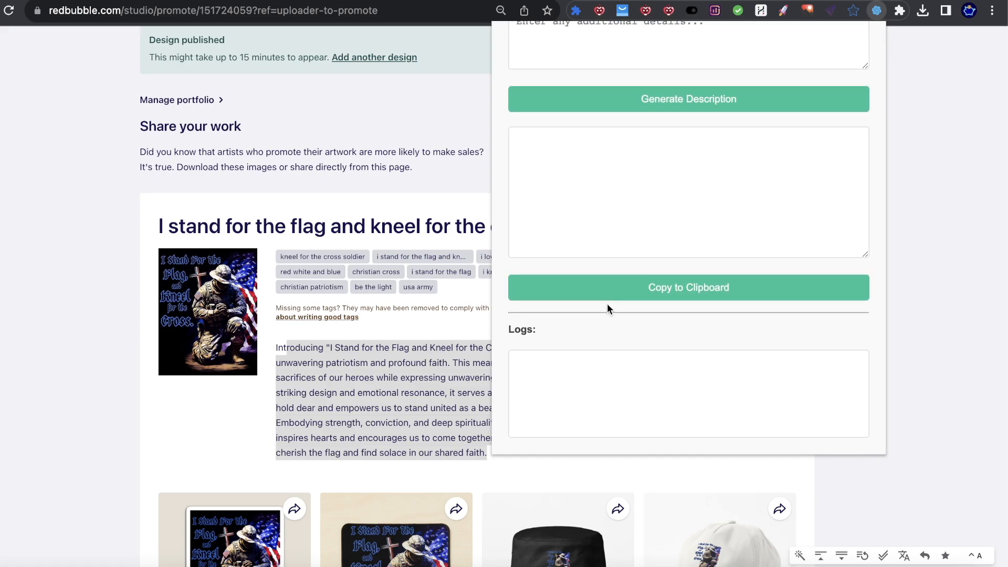
# Step: Look over the rest of the generator popup, then bring OBS Studio to the front
pyautogui.scroll(12, 607, 304)
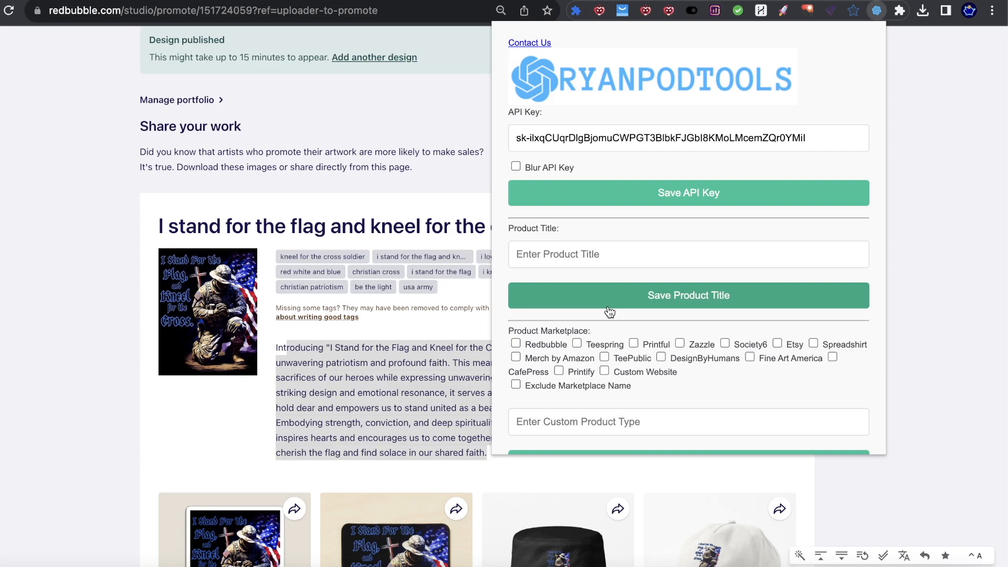
pyautogui.scroll(-2, 619, 333)
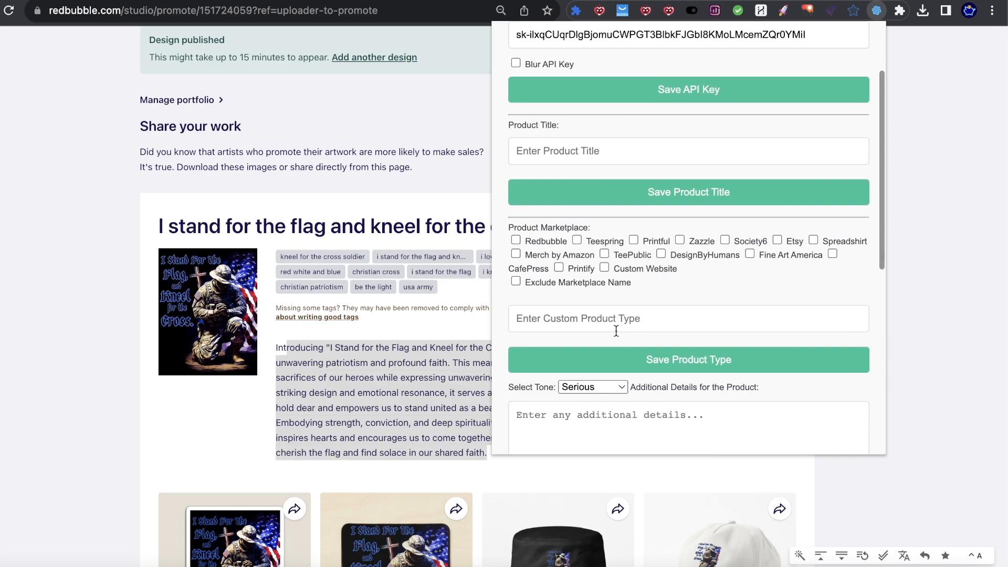
pyautogui.scroll(-8, 615, 336)
pyautogui.scroll(10, 614, 333)
pyautogui.scroll(-1, 630, 336)
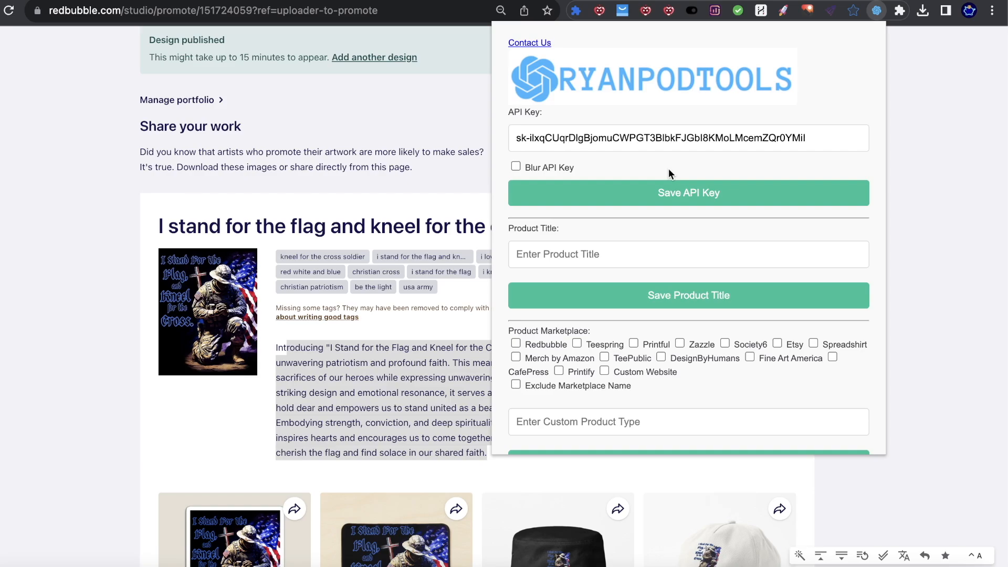
pyautogui.scroll(-10, 670, 200)
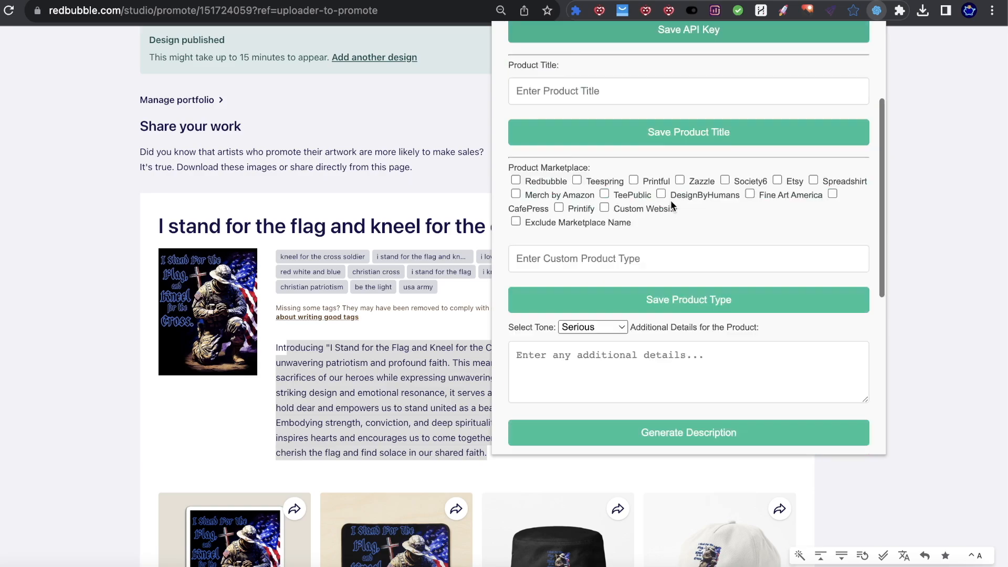
pyautogui.scroll(10, 653, 209)
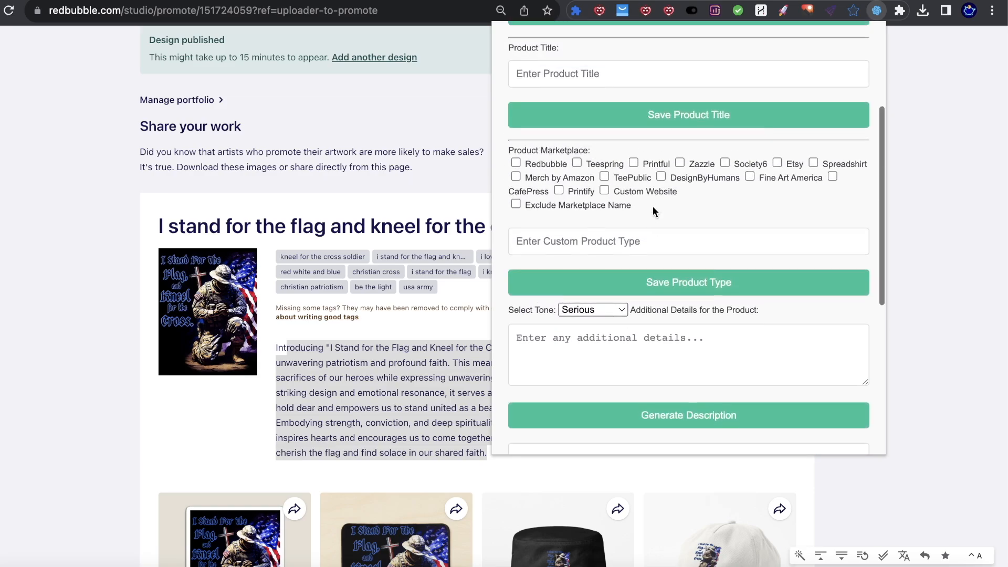
pyautogui.scroll(2, 644, 208)
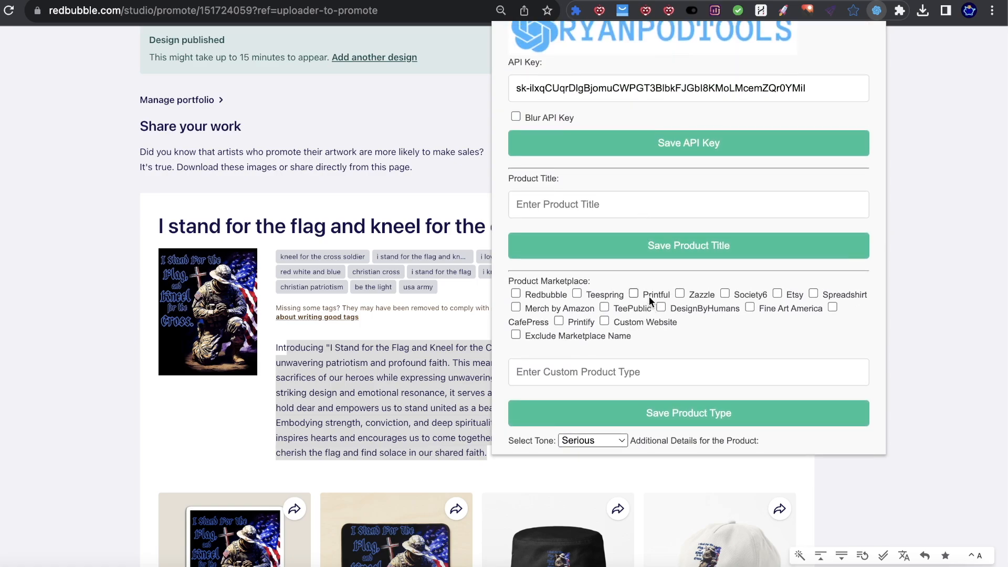
pyautogui.click(870, 566)
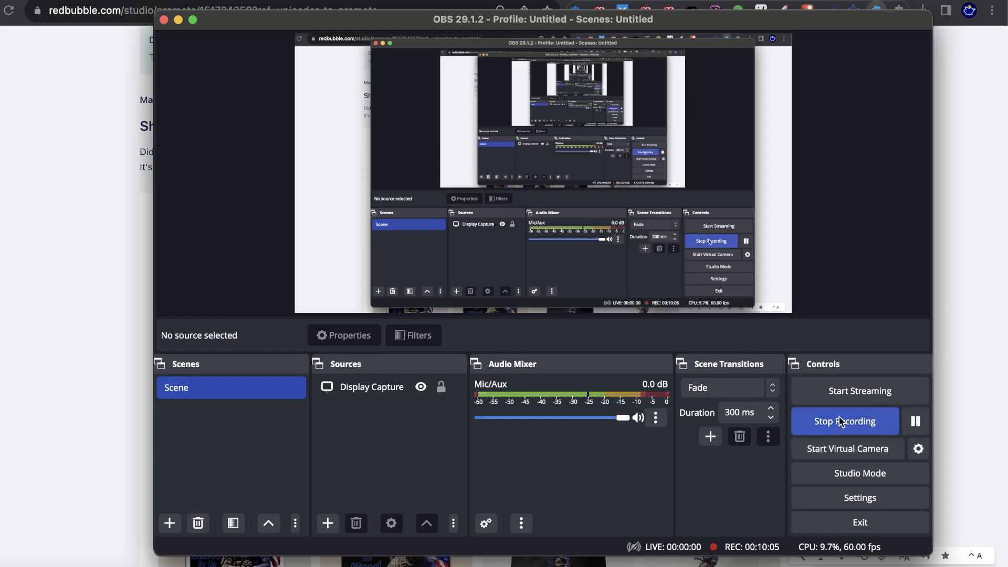